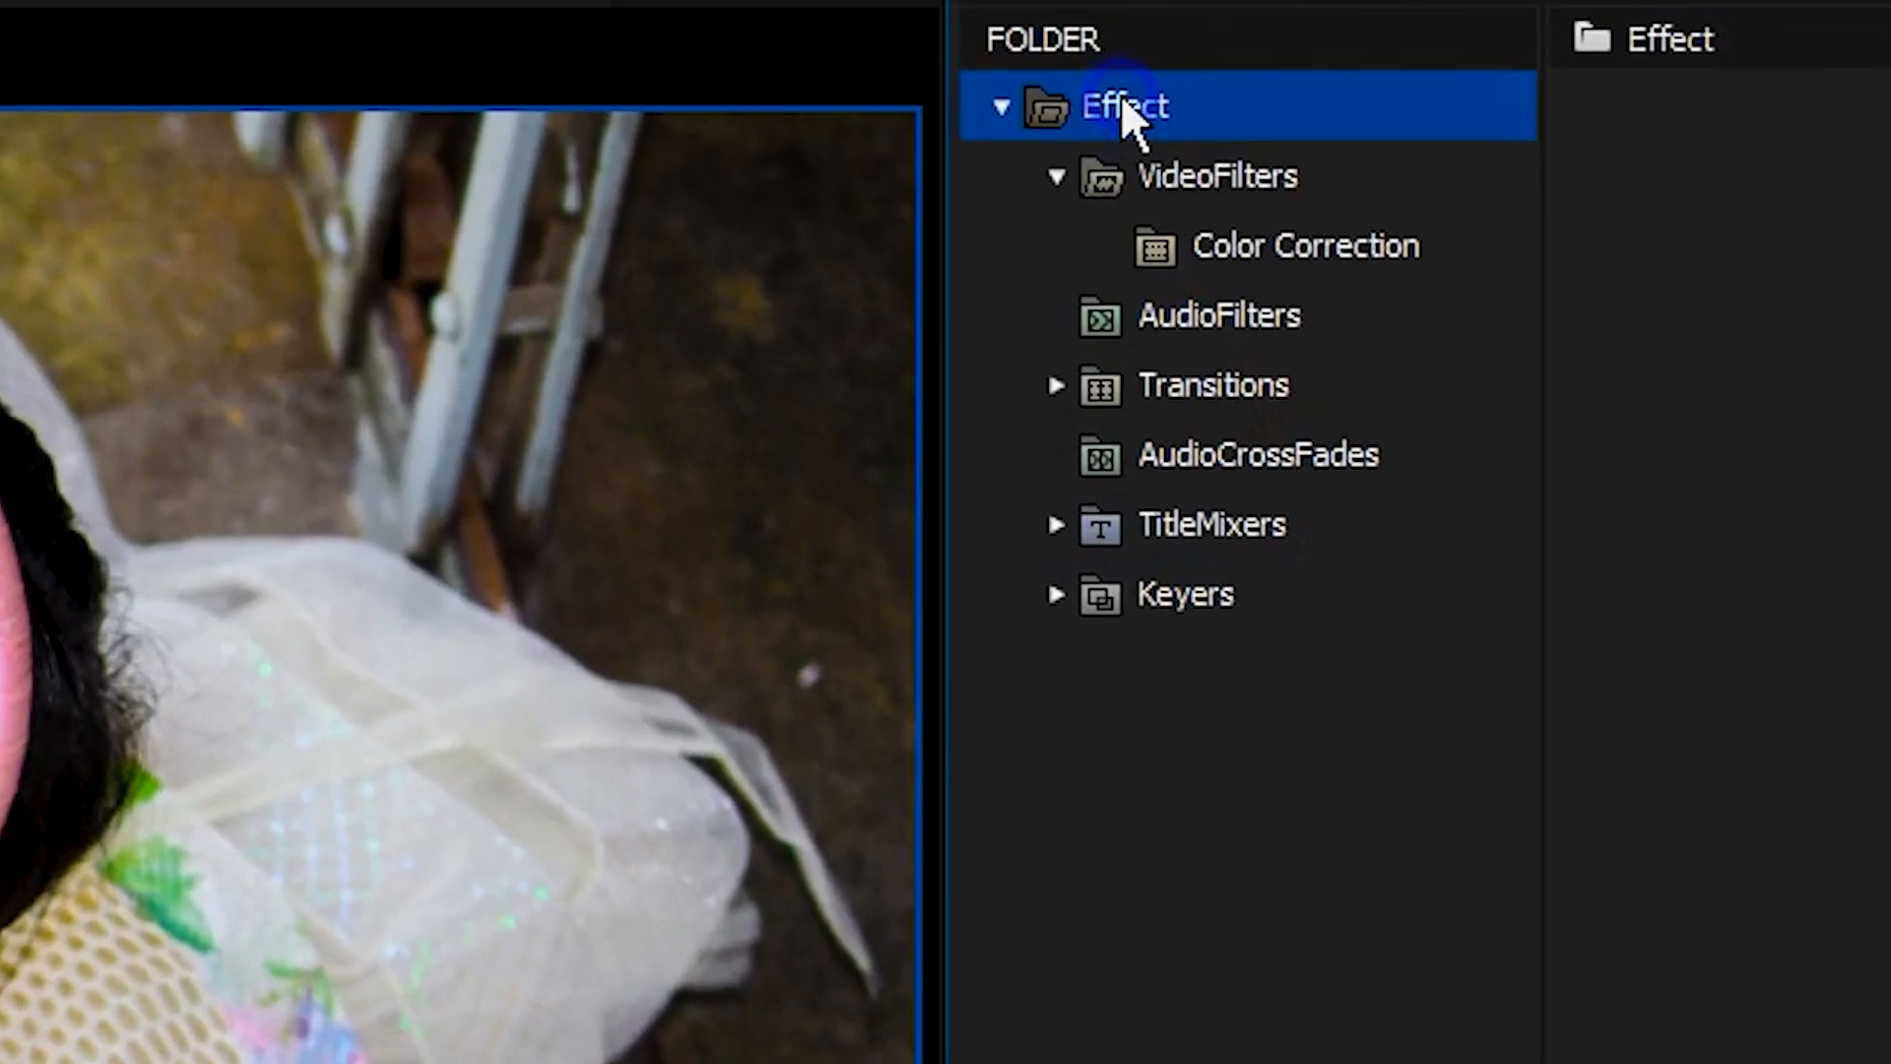
Import the Mani Tech effect preset file from the PROJECTS (D:) drive into the Effect folder.
right_click(1007, 63)
click(1345, 780)
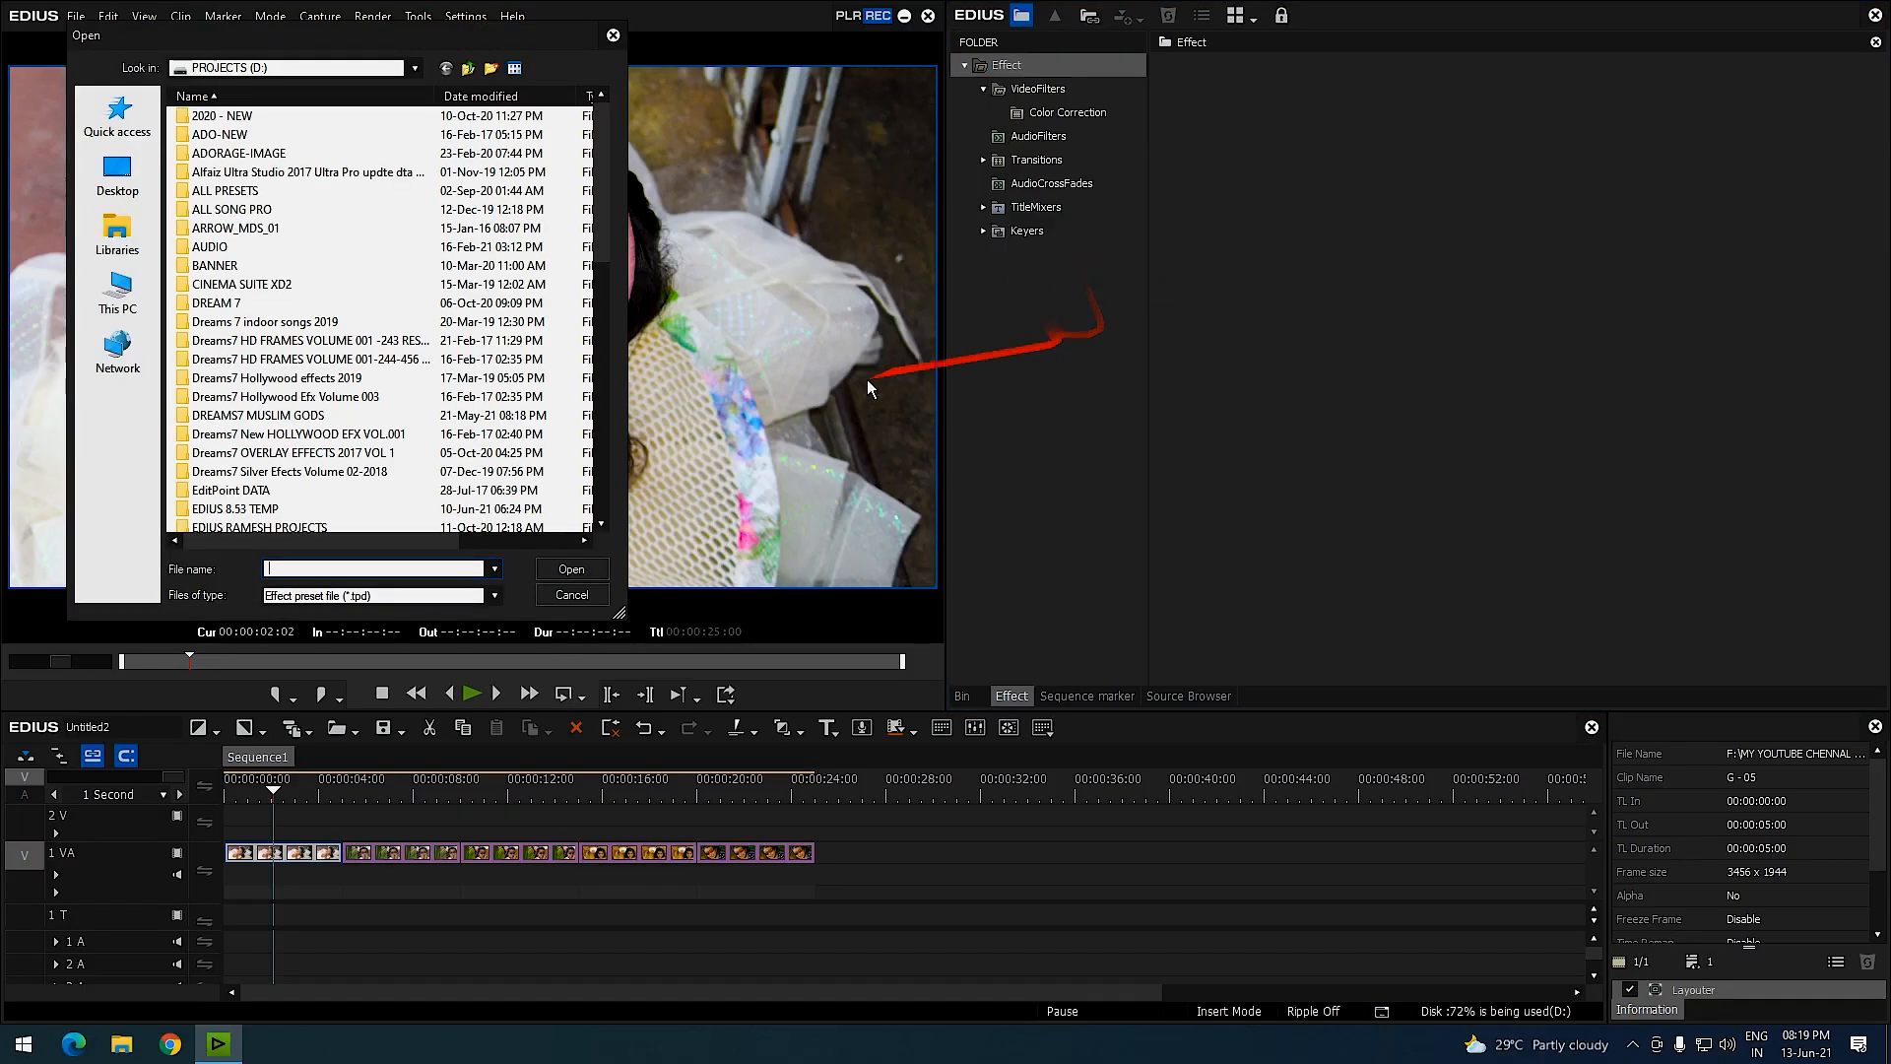
scroll(252, 345, down, 15)
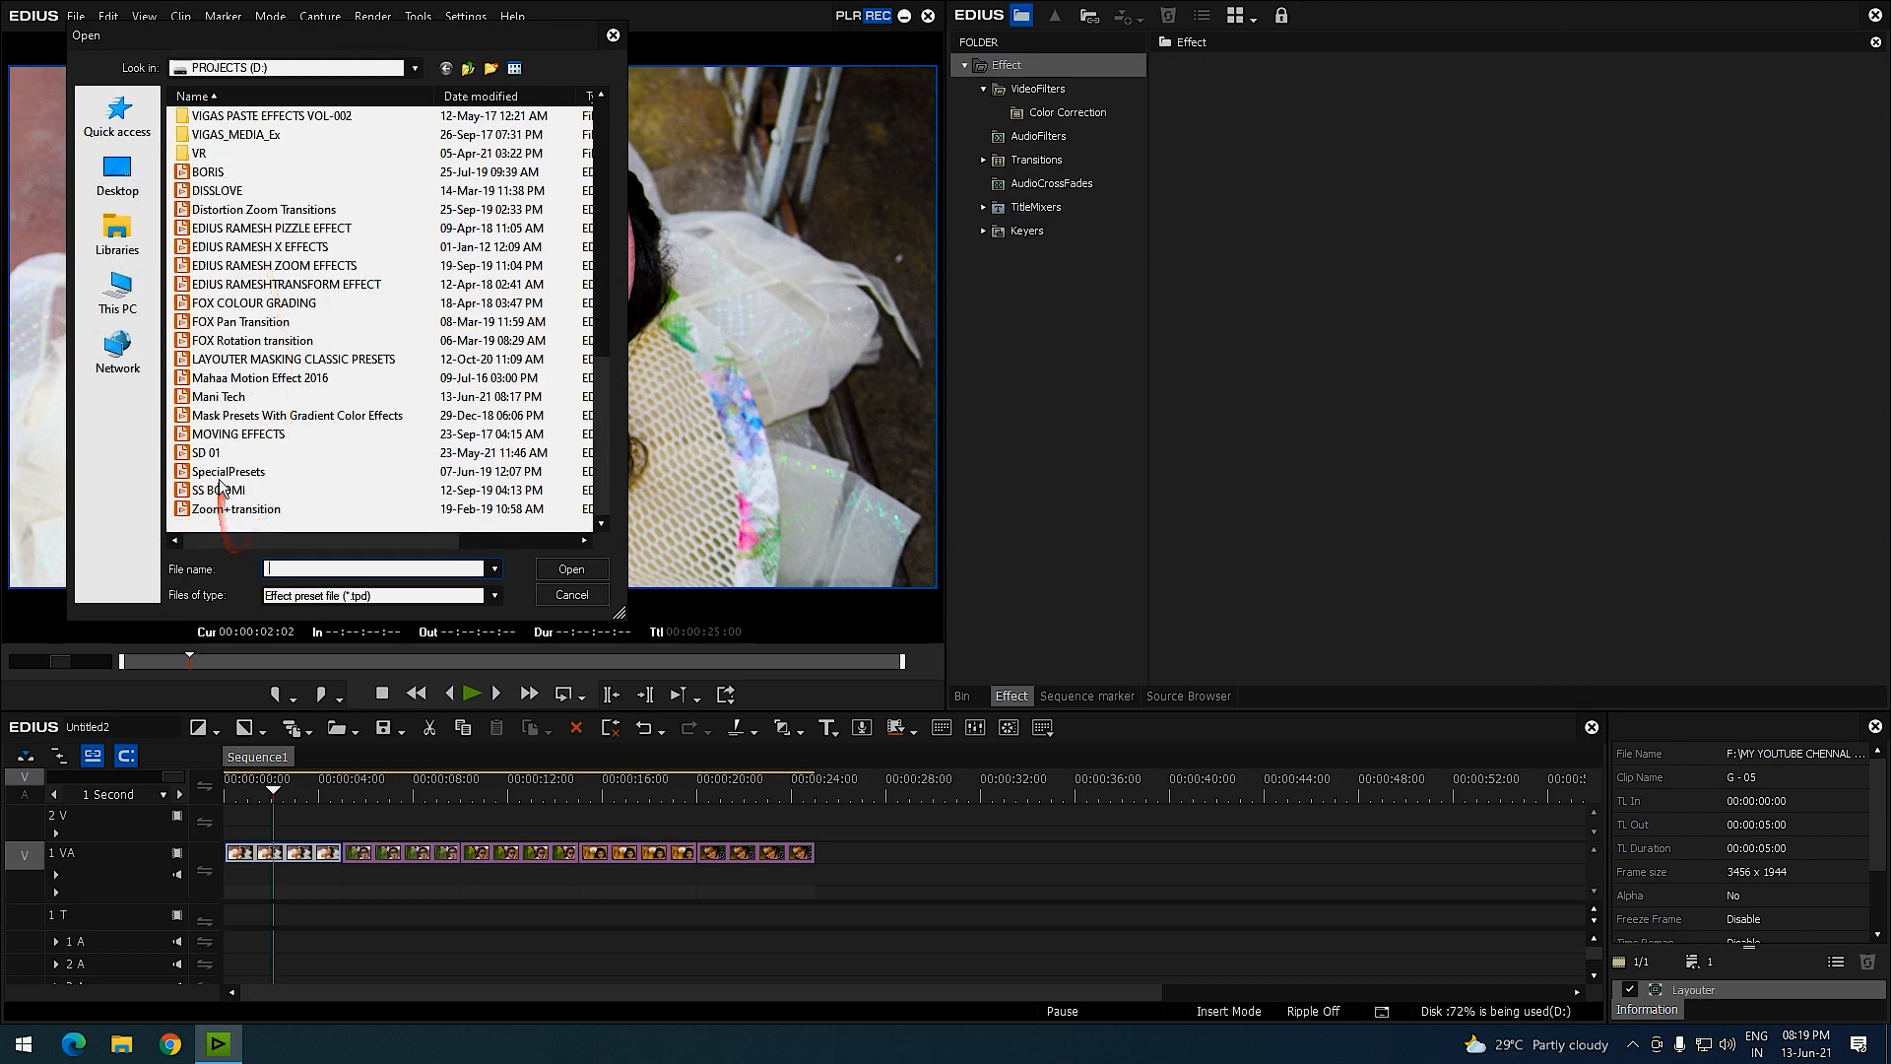
click(561, 572)
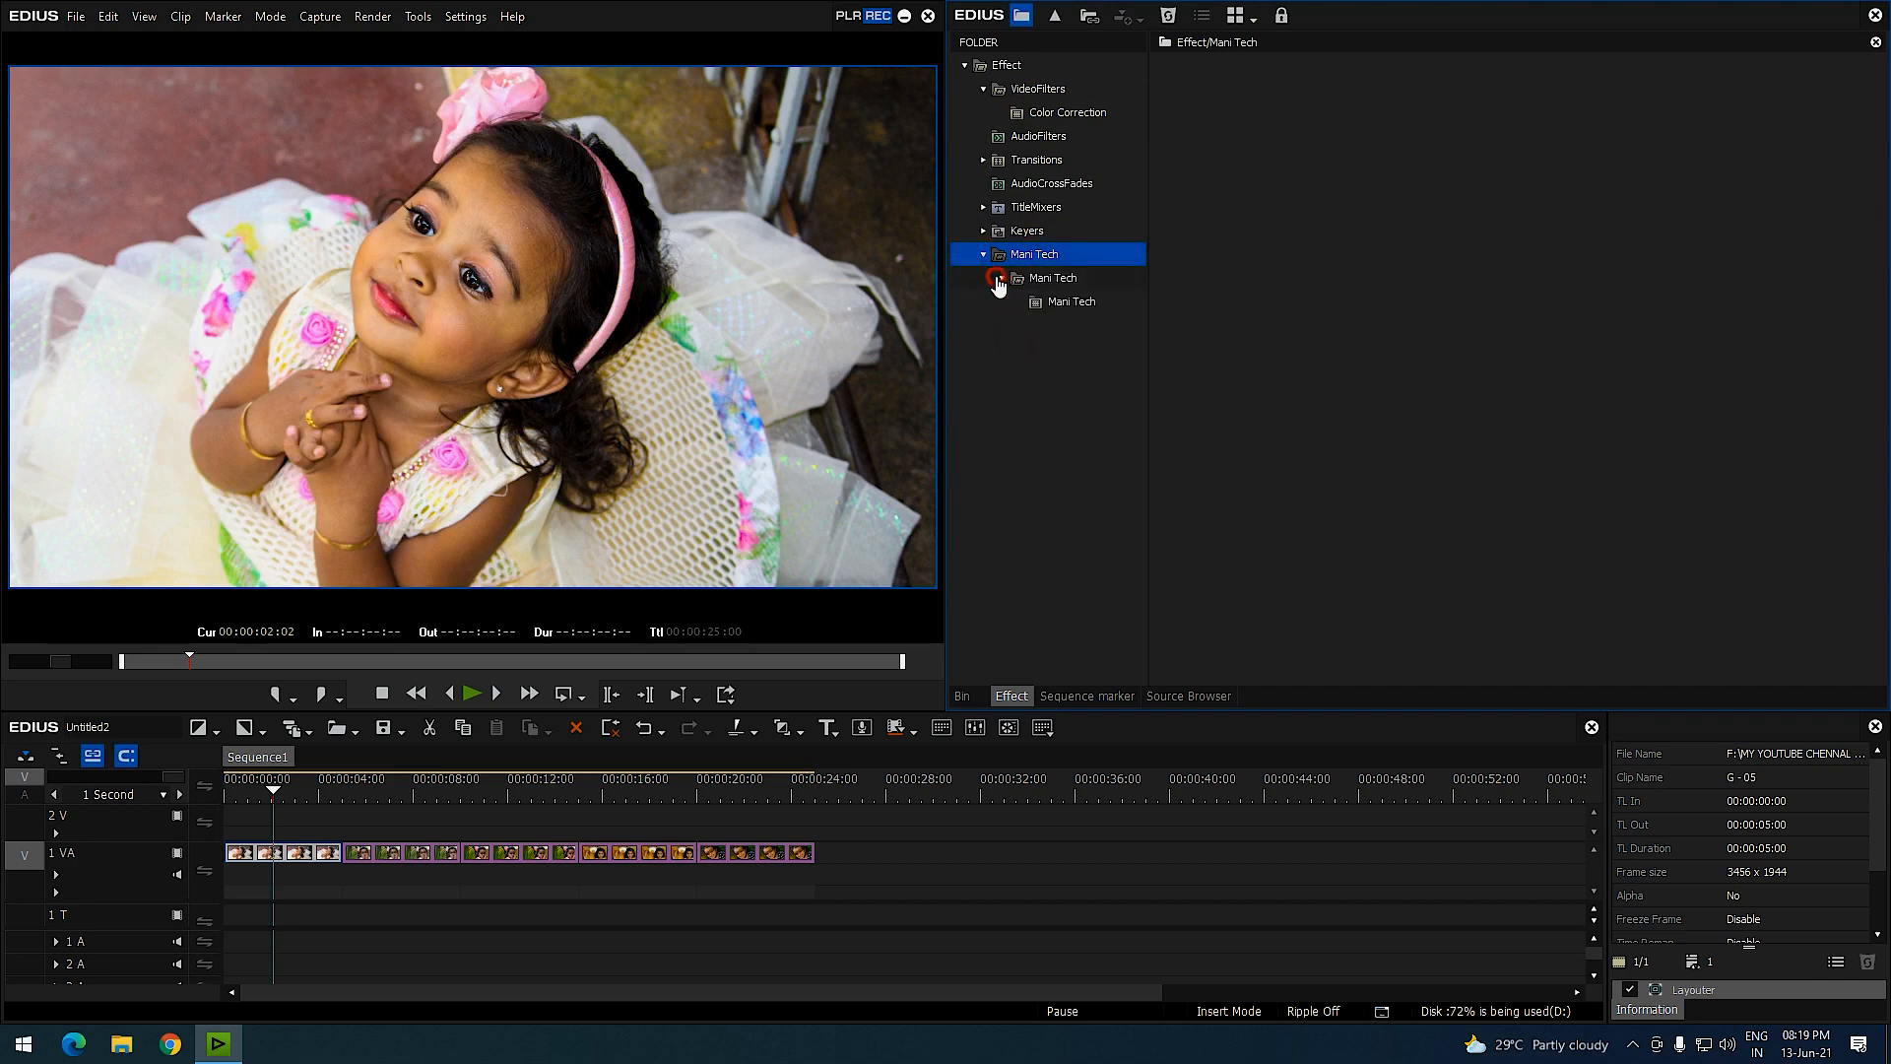
Open the innermost Mani Tech folder and look through its mask presets.
click(1057, 302)
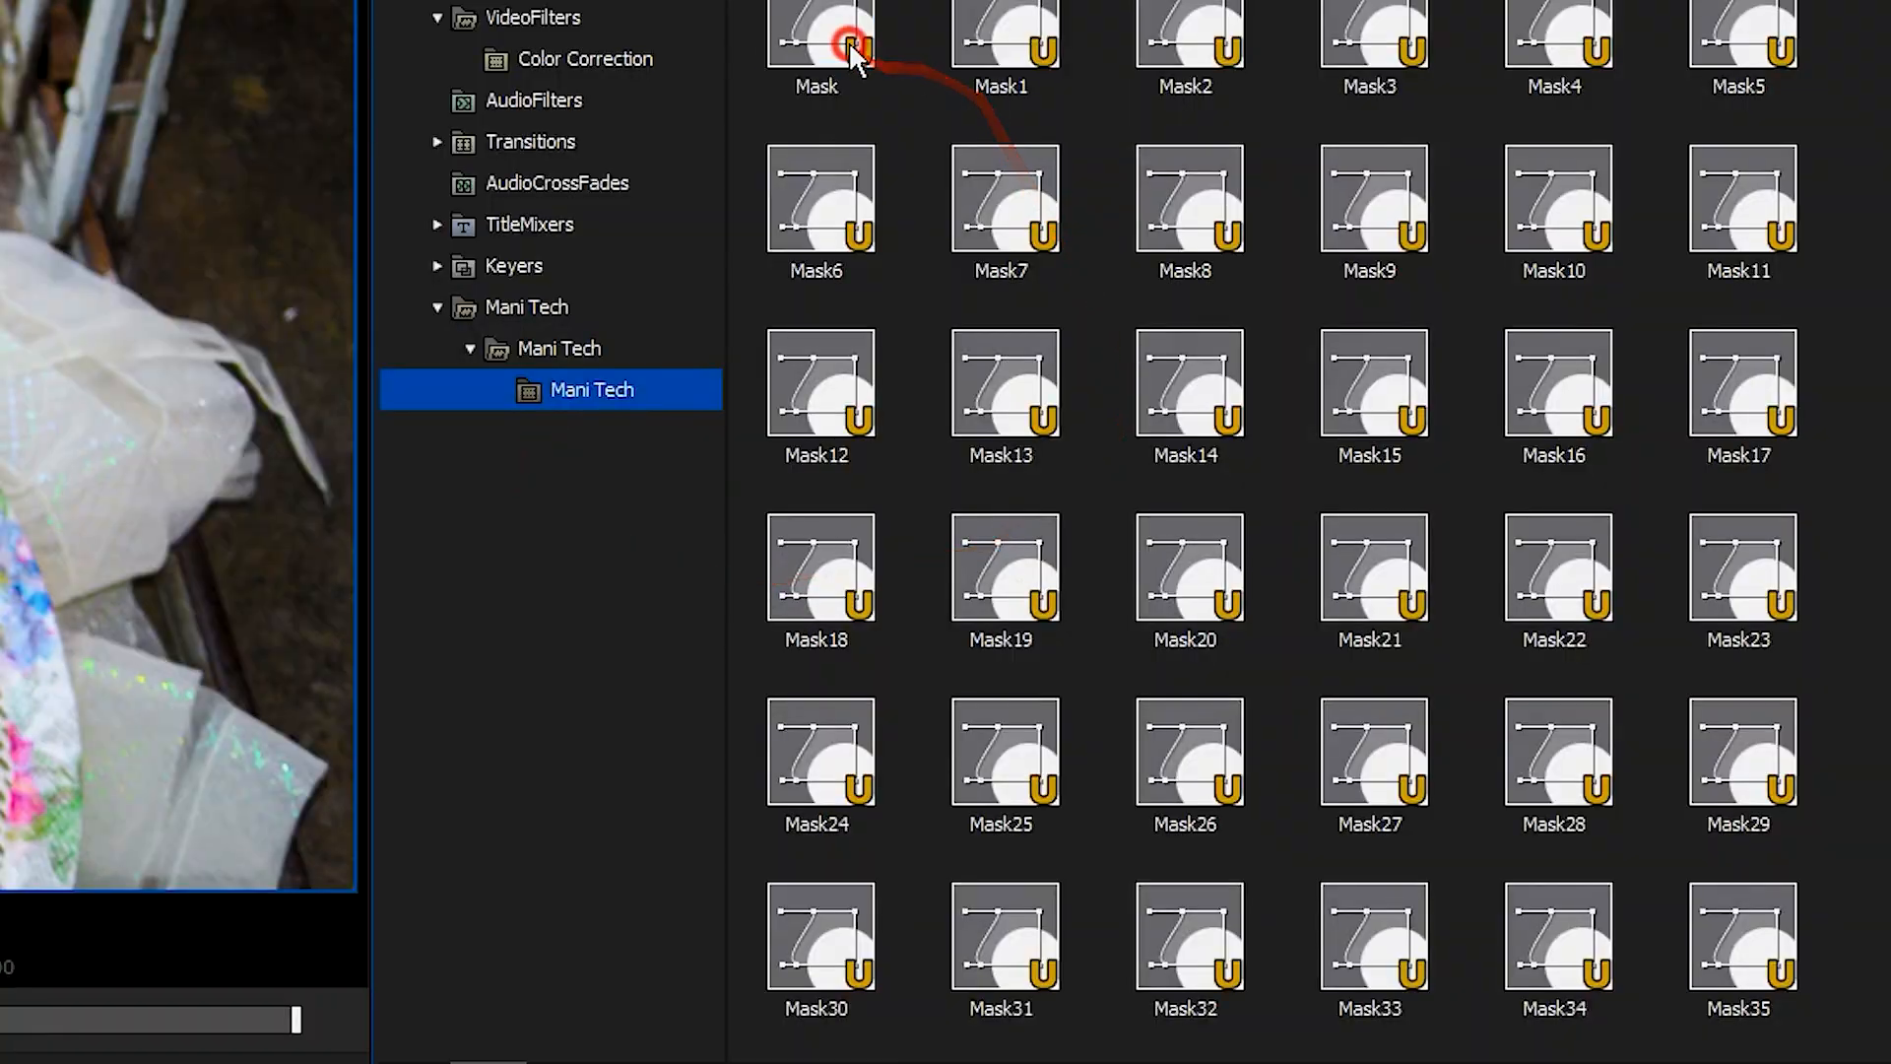
click(1202, 96)
scroll(1522, 991, down, 10)
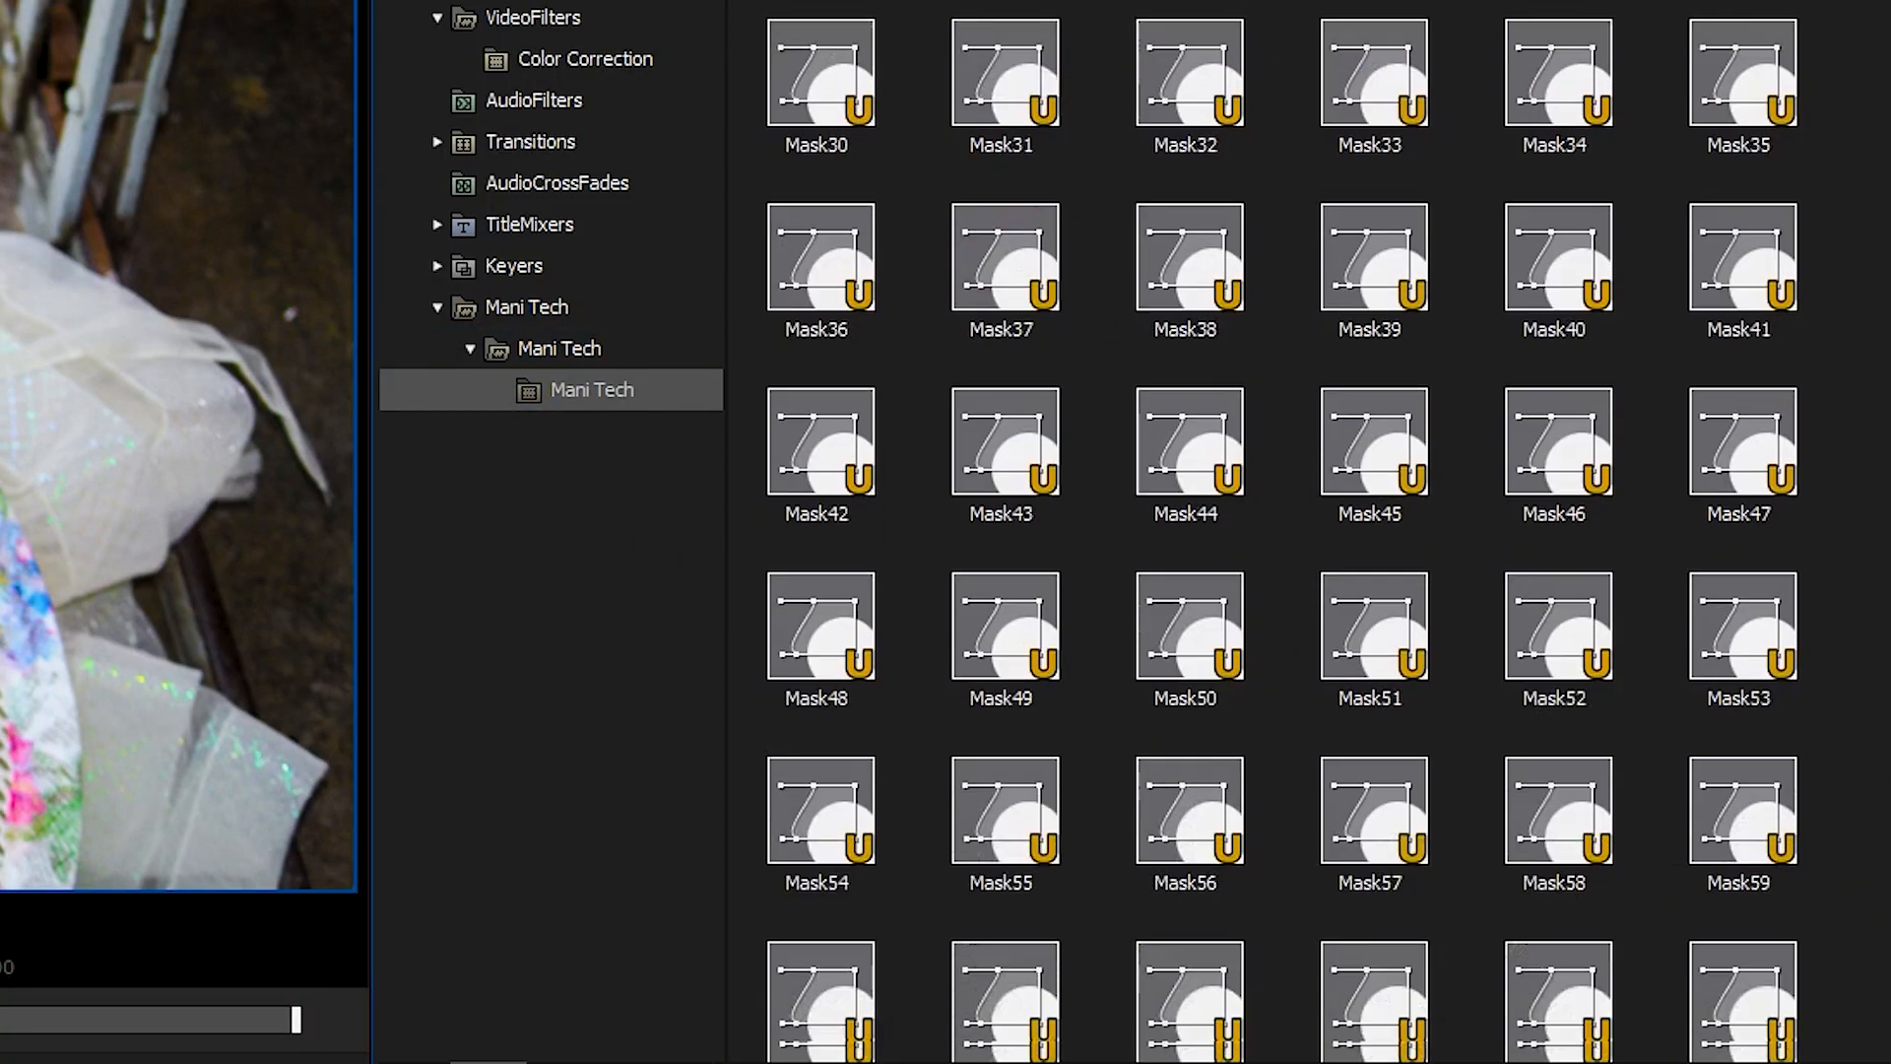
scroll(1582, 529, up, 10)
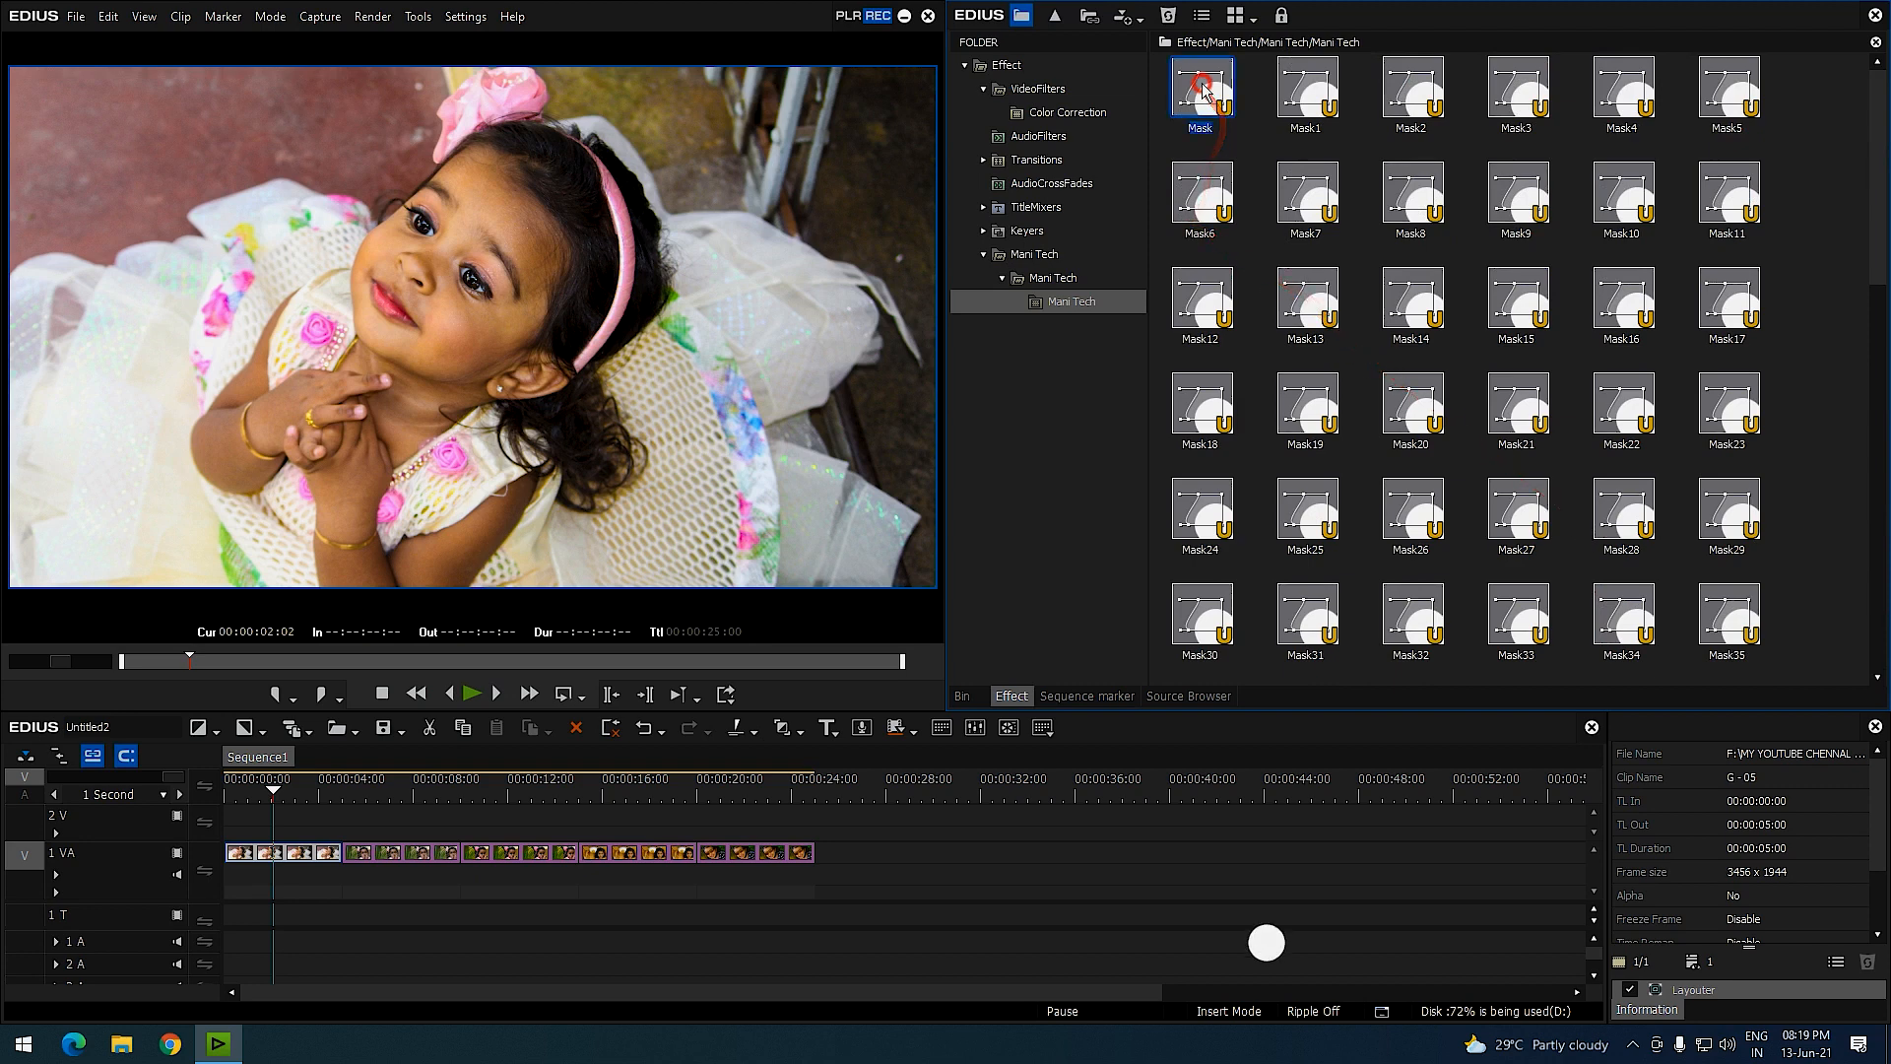
Enlarge the applied-effects list in the Information palette.
drag(1204, 91, 1723, 1015)
drag(1750, 949, 1755, 631)
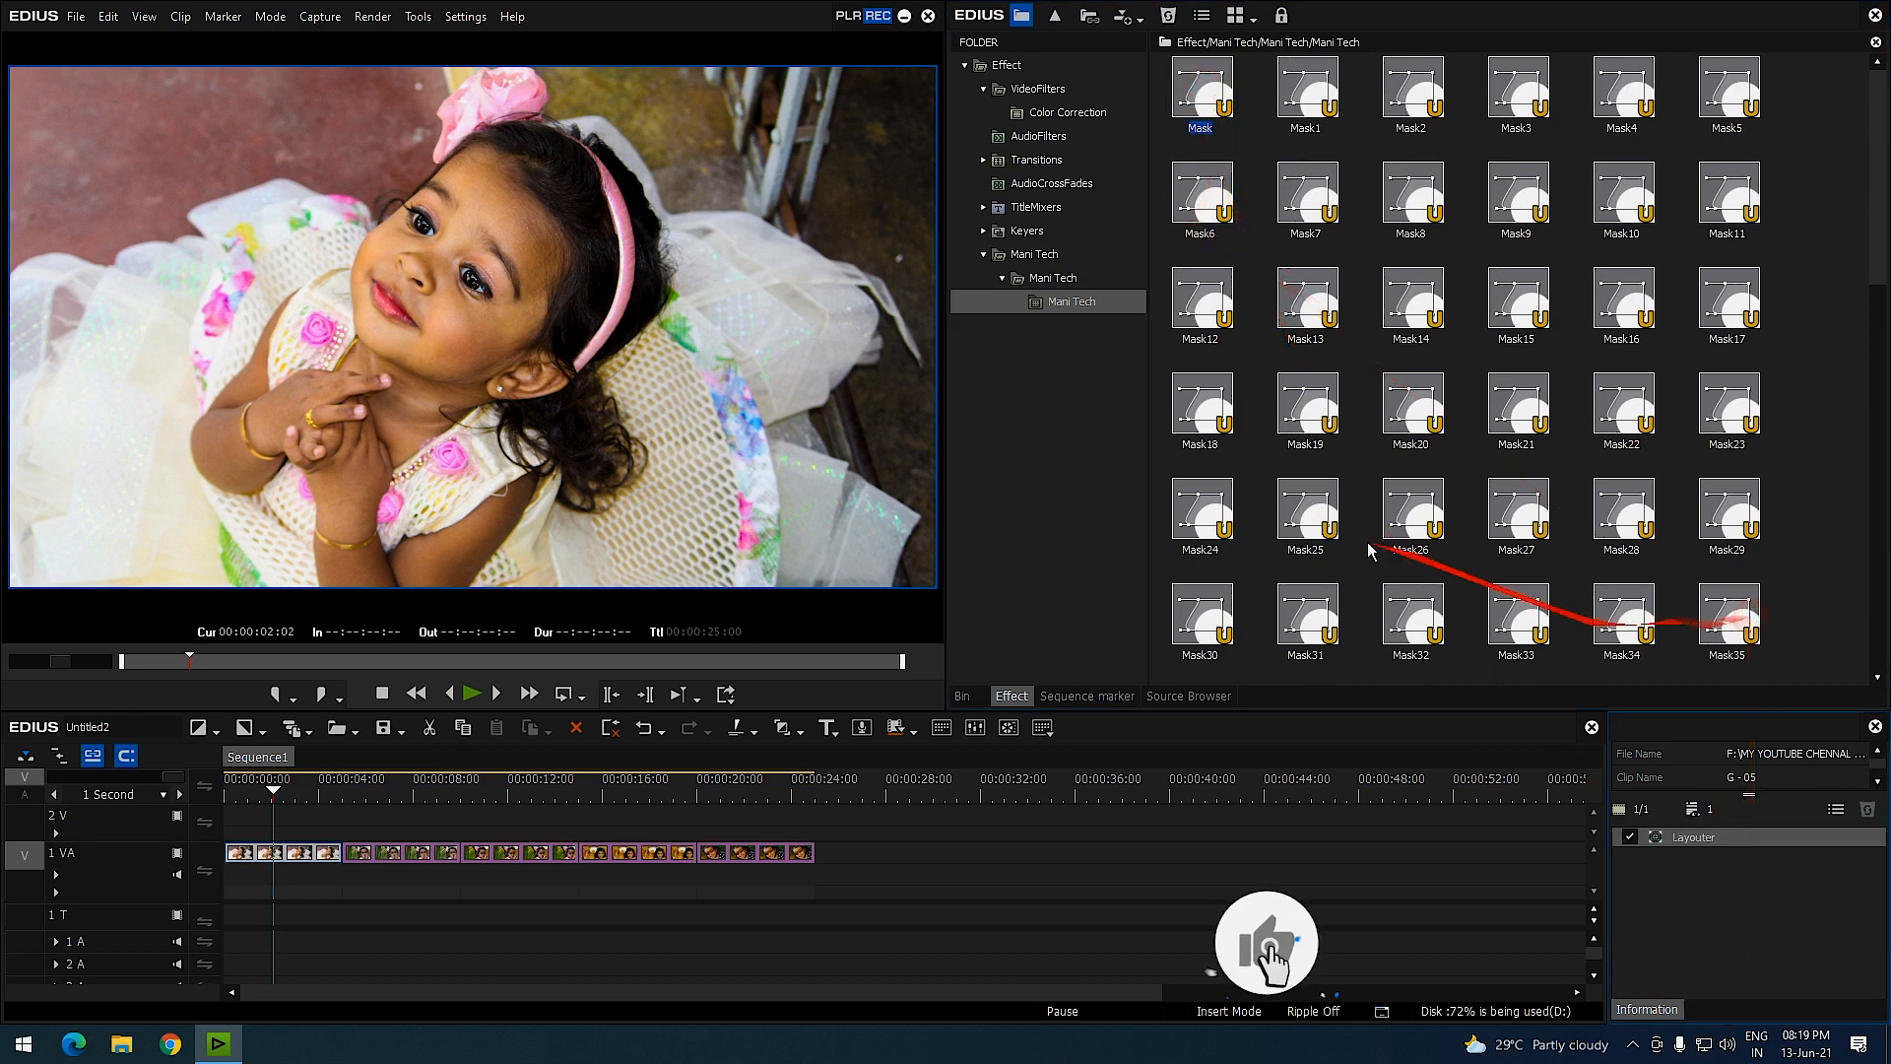
click(1050, 417)
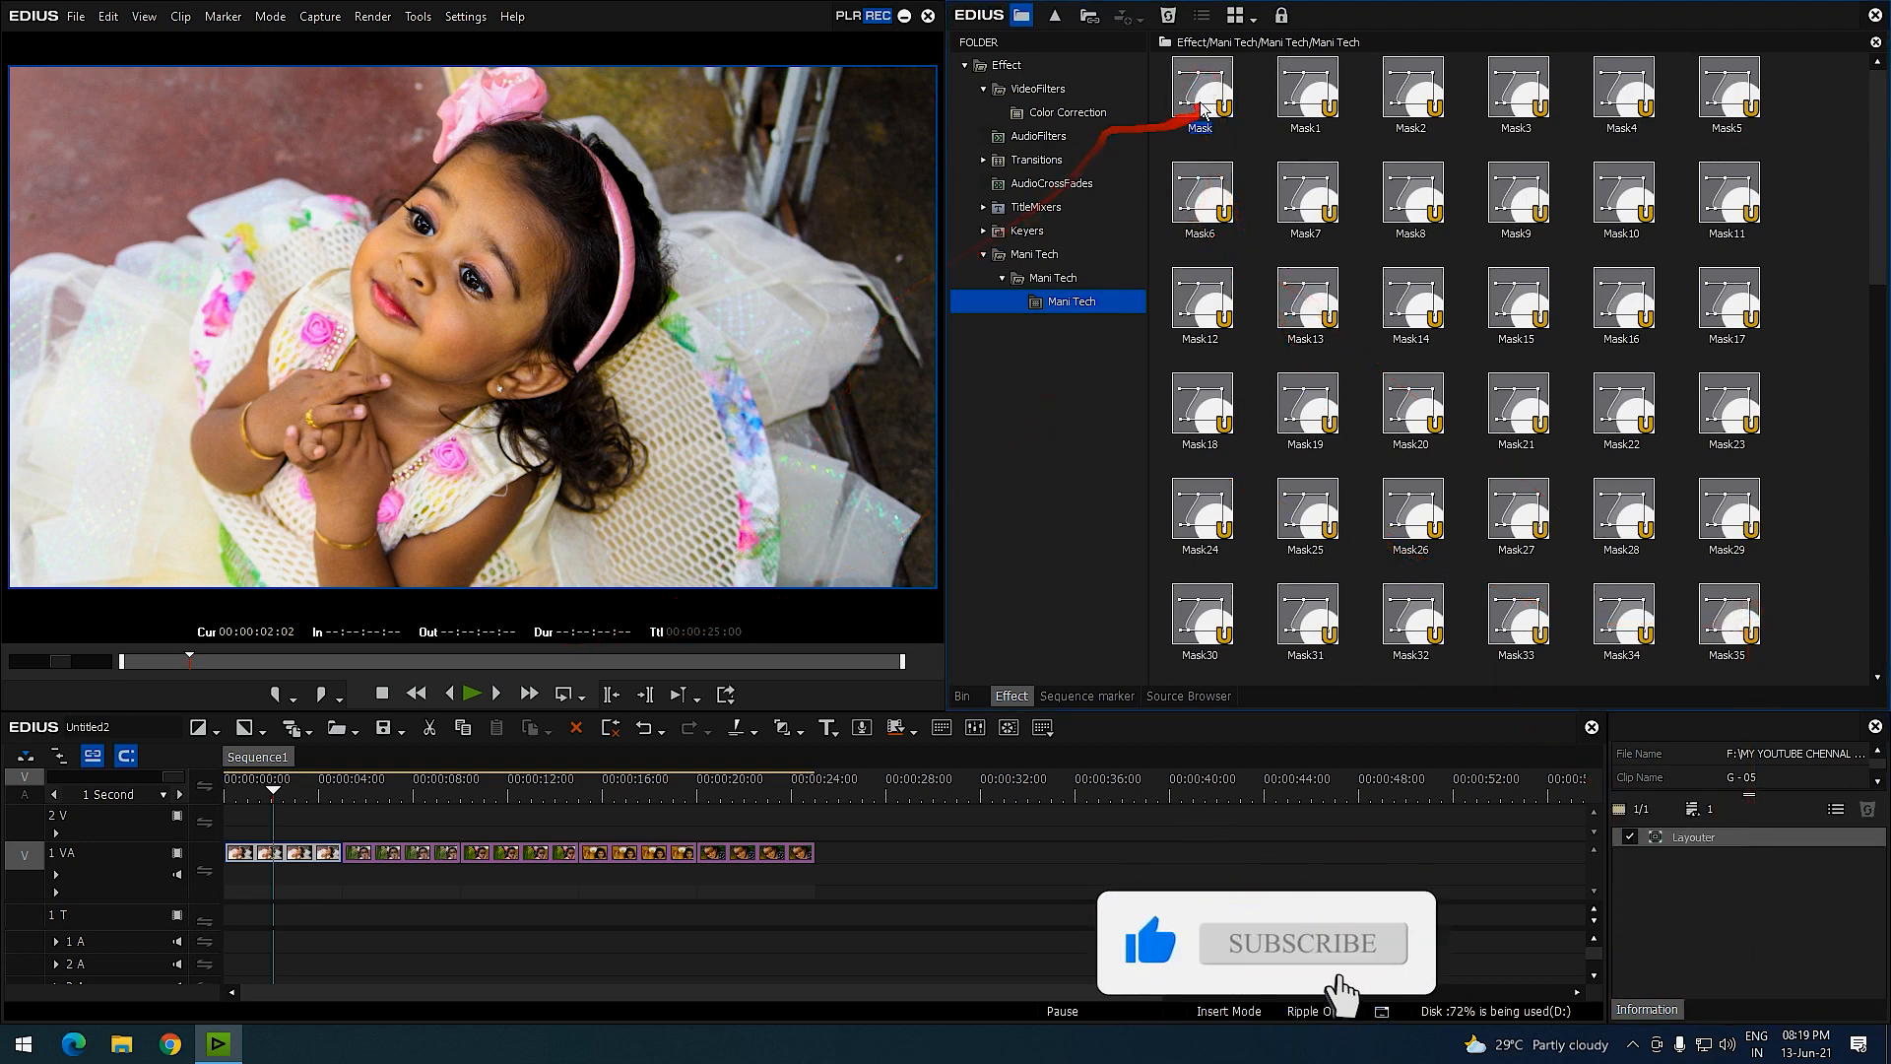
Preview the Mask preset on the first timeline clip and remove it from the clip.
drag(1182, 103, 204, 803)
key(space)
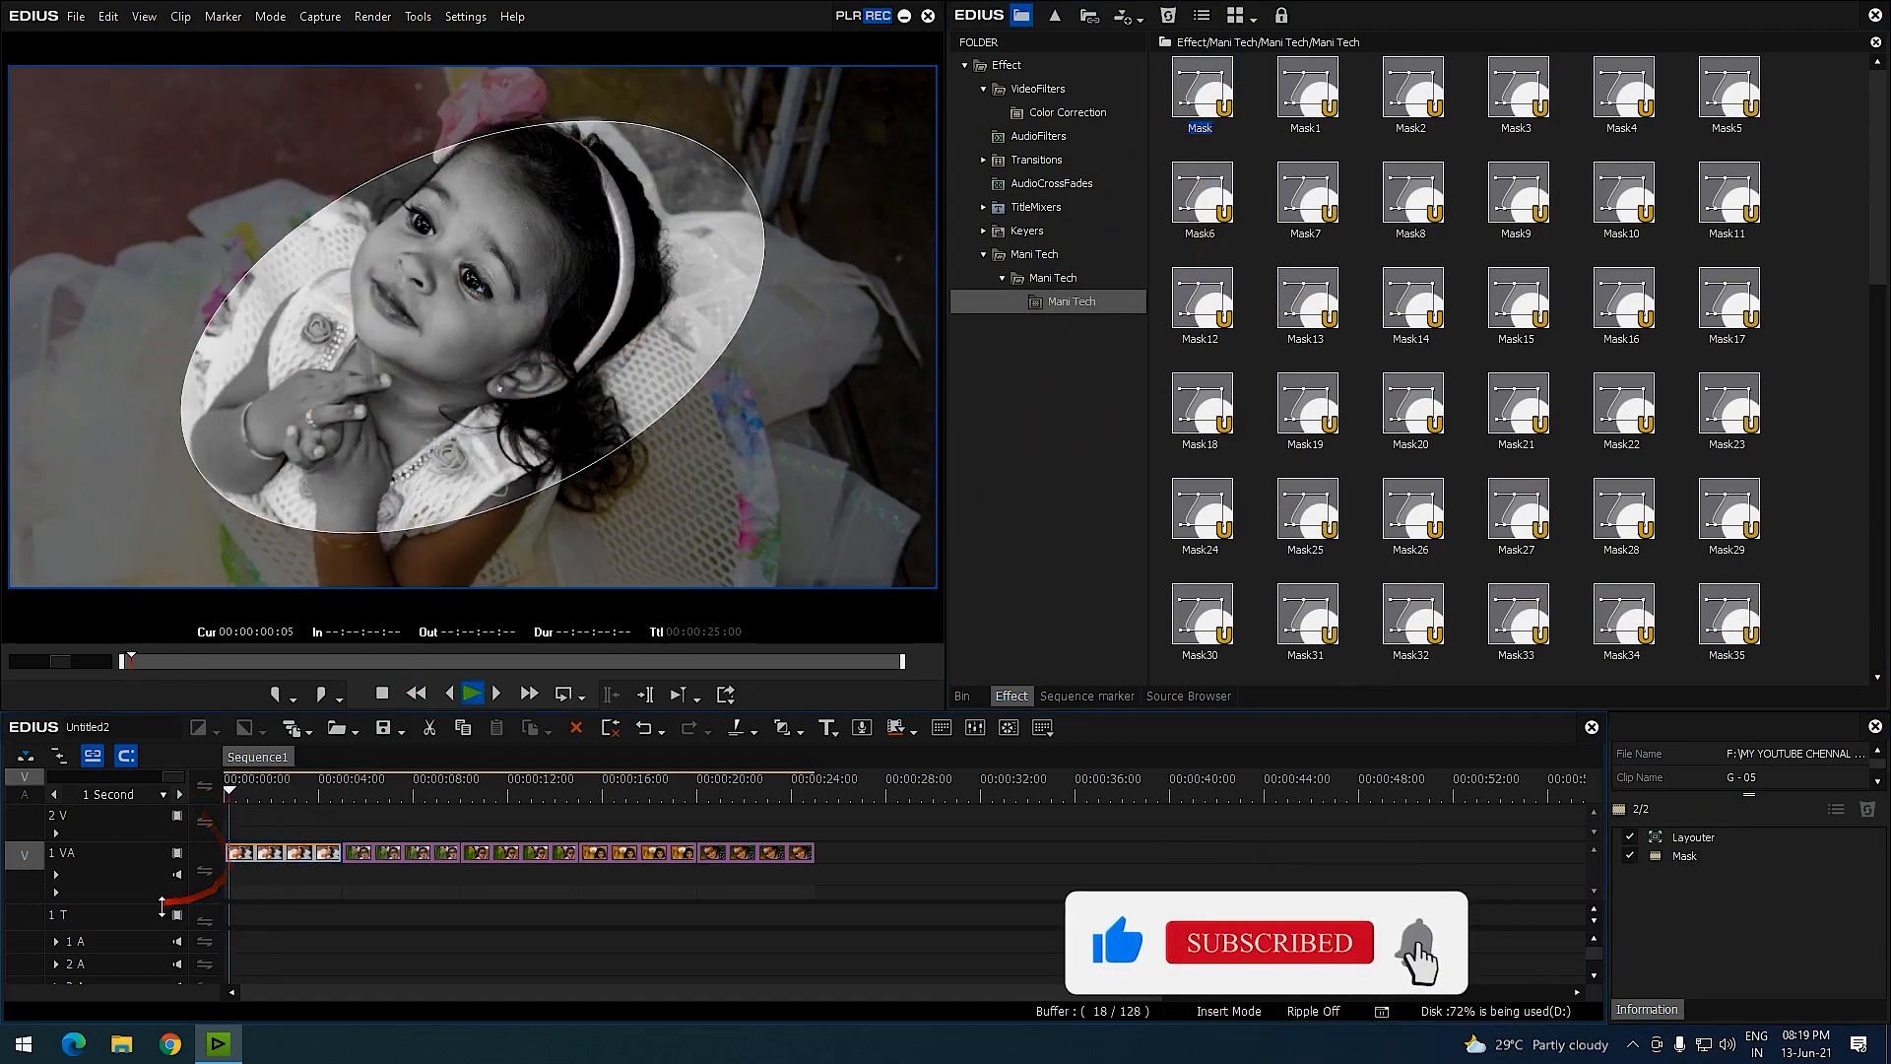
key(space)
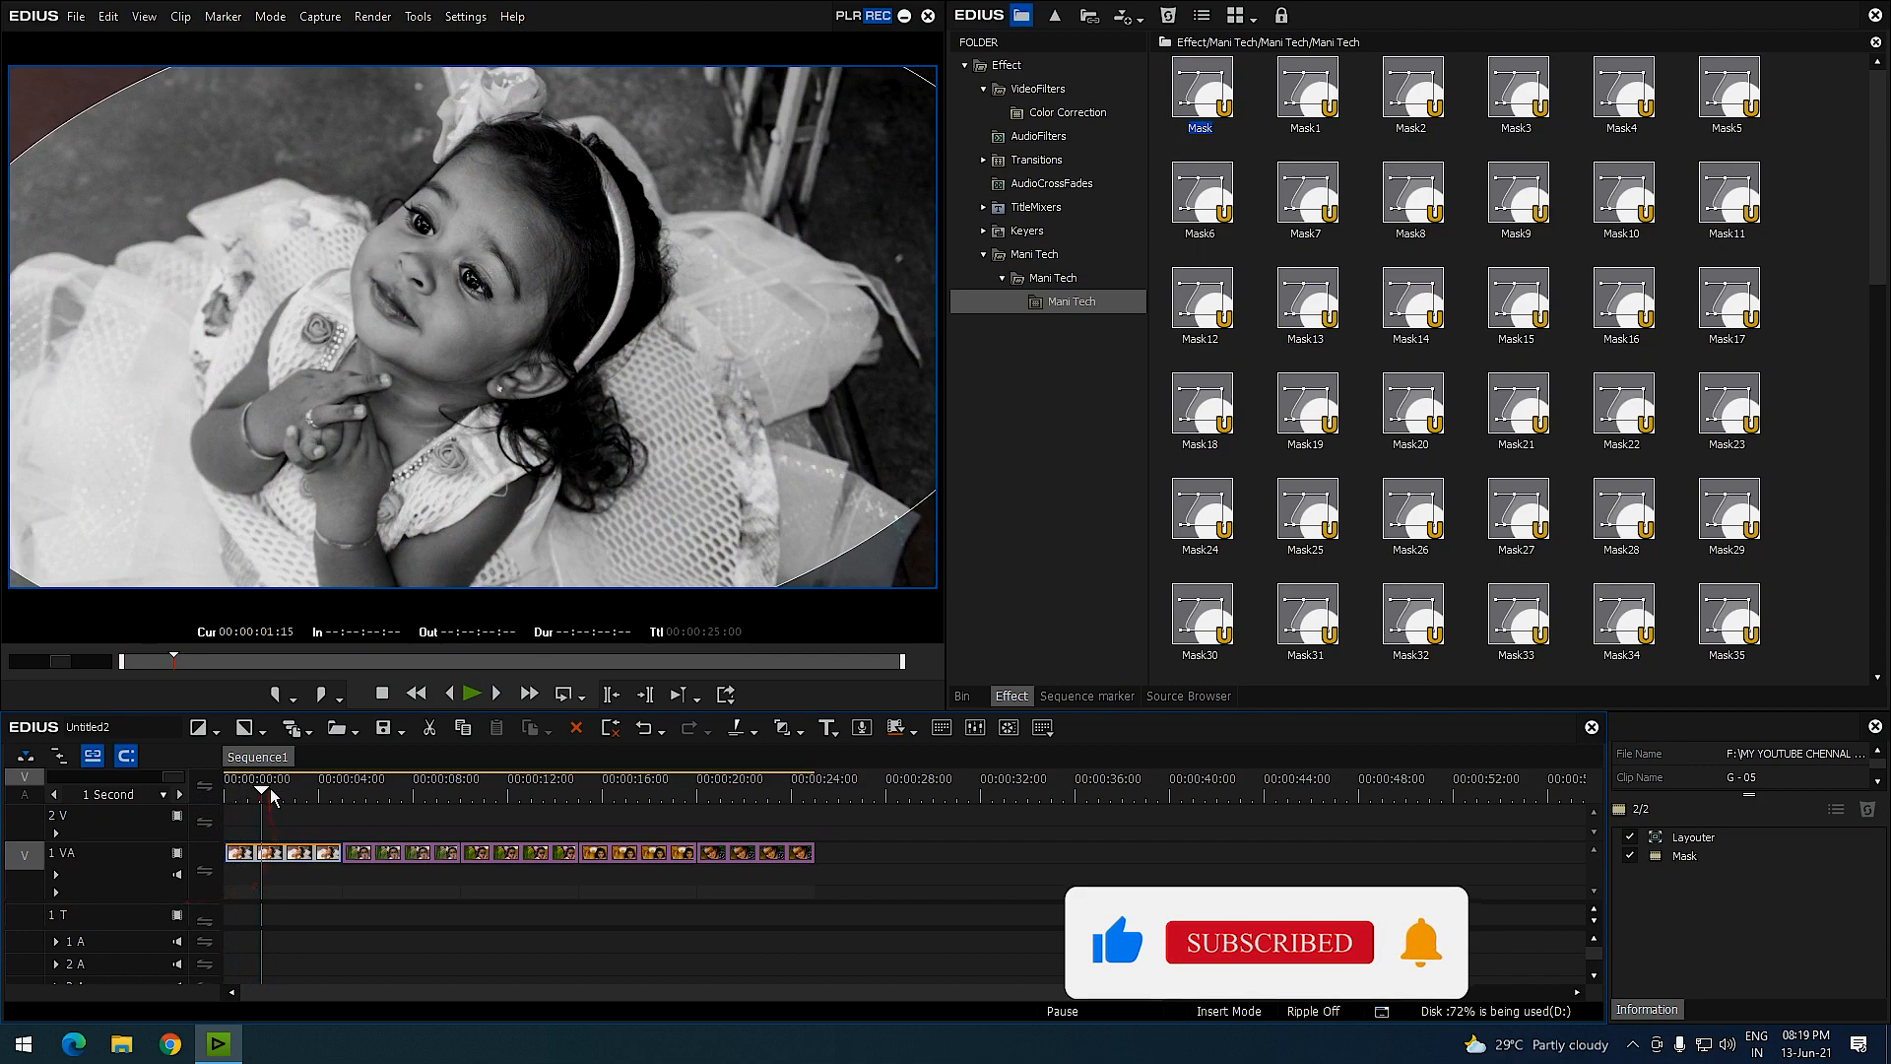
click(286, 821)
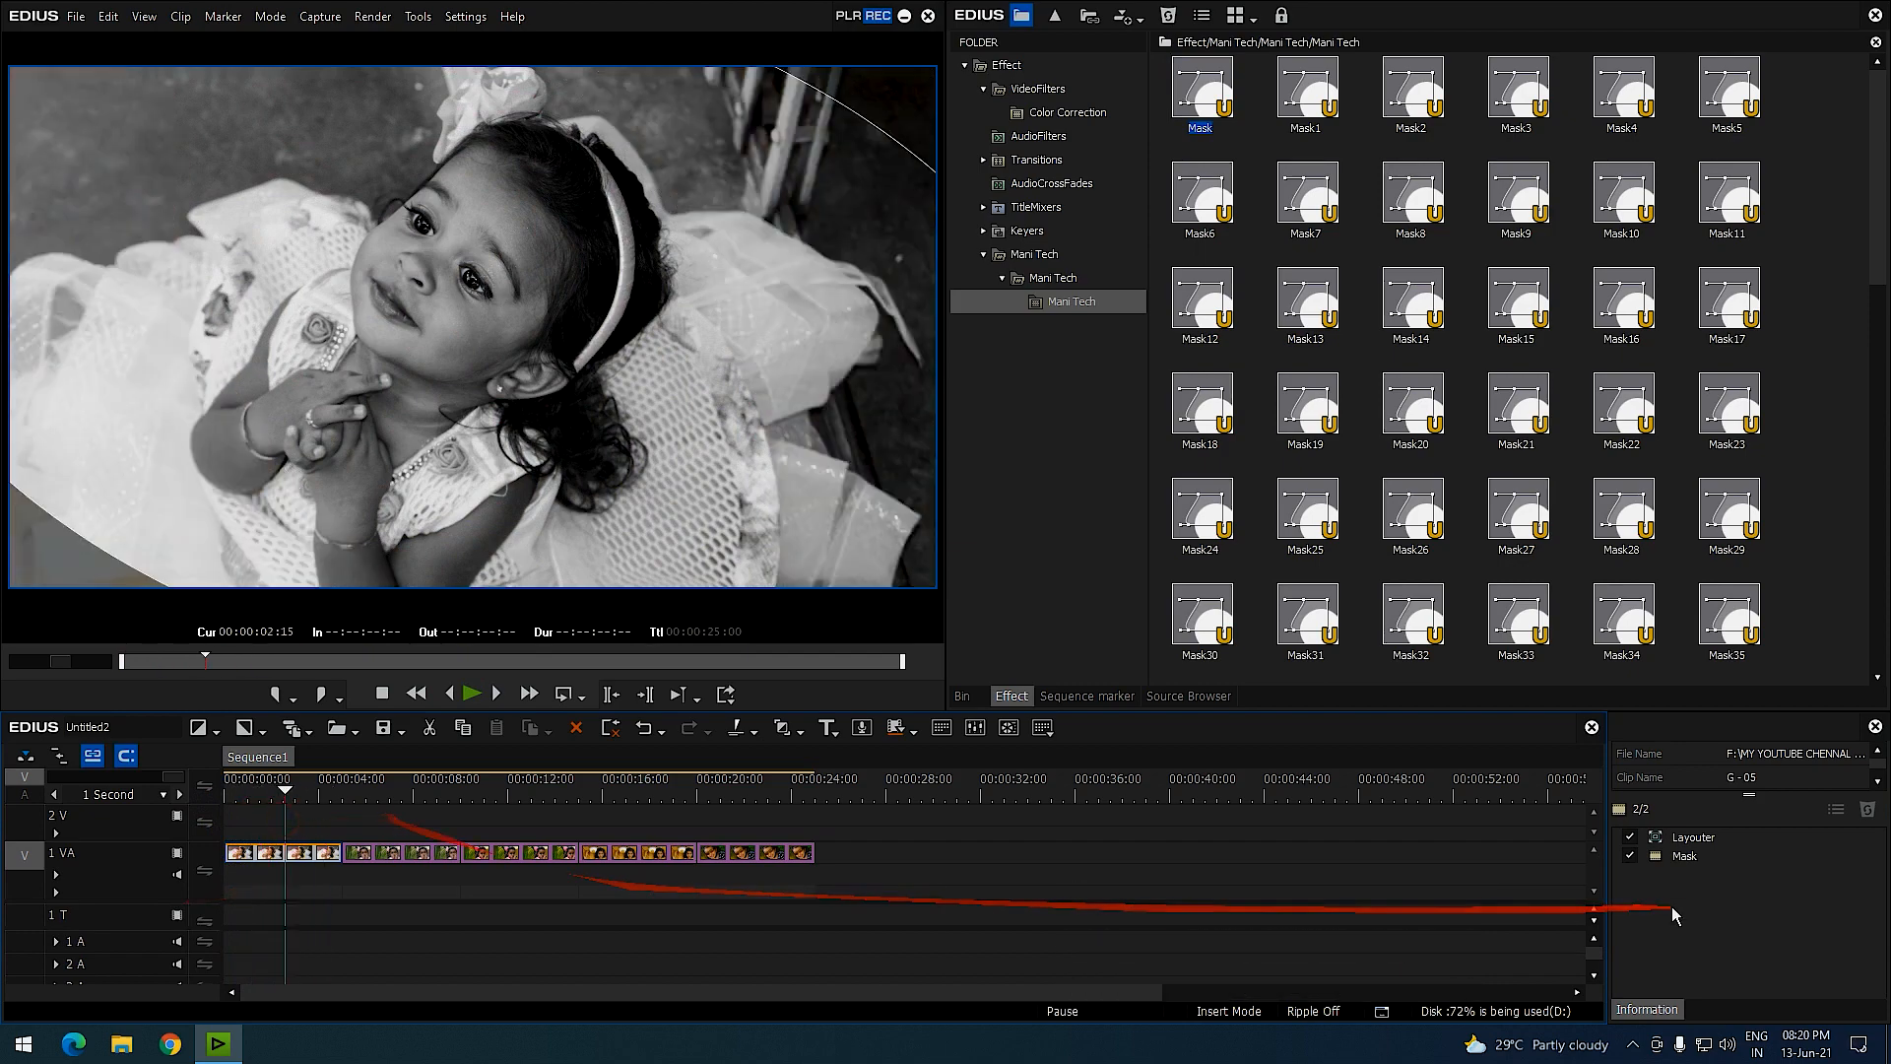
click(1672, 857)
click(1871, 813)
Preview the Mask1 preset on the first timeline clip and remove it from the clip.
drag(1307, 91, 181, 801)
key(space)
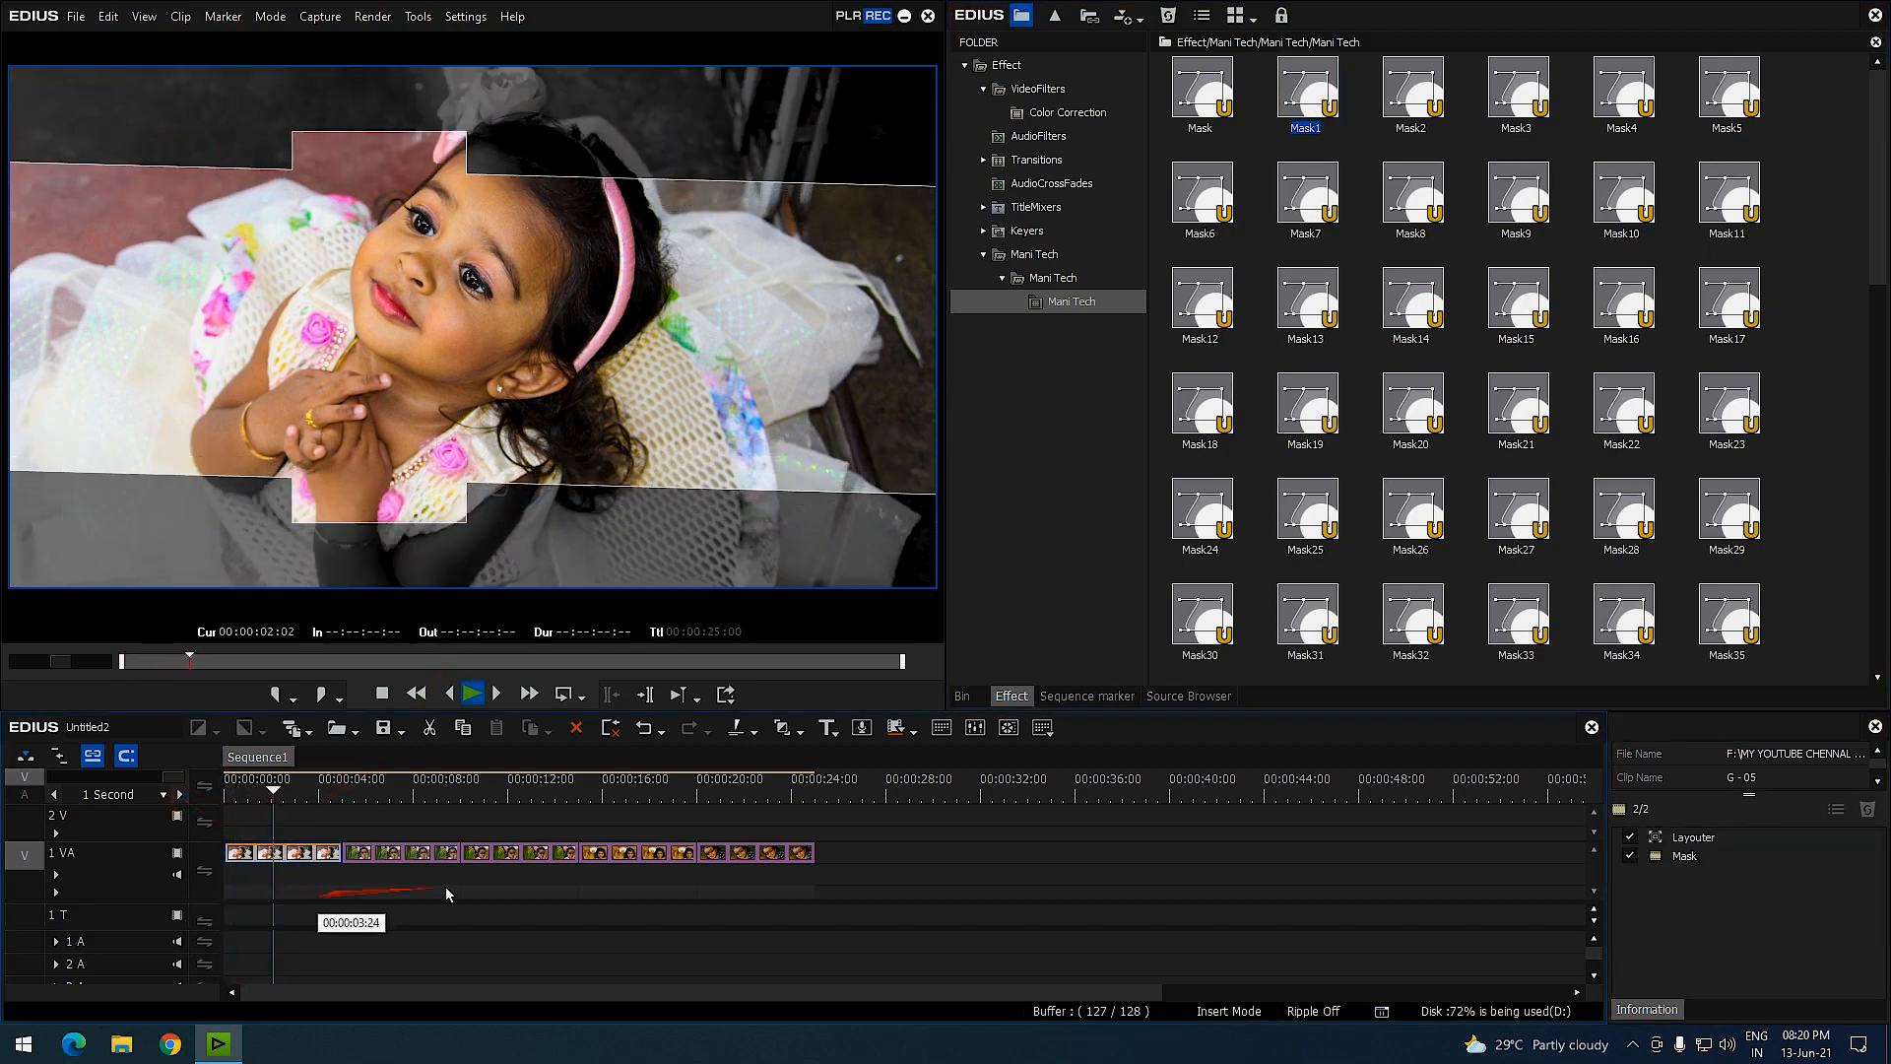
click(1686, 855)
click(1865, 808)
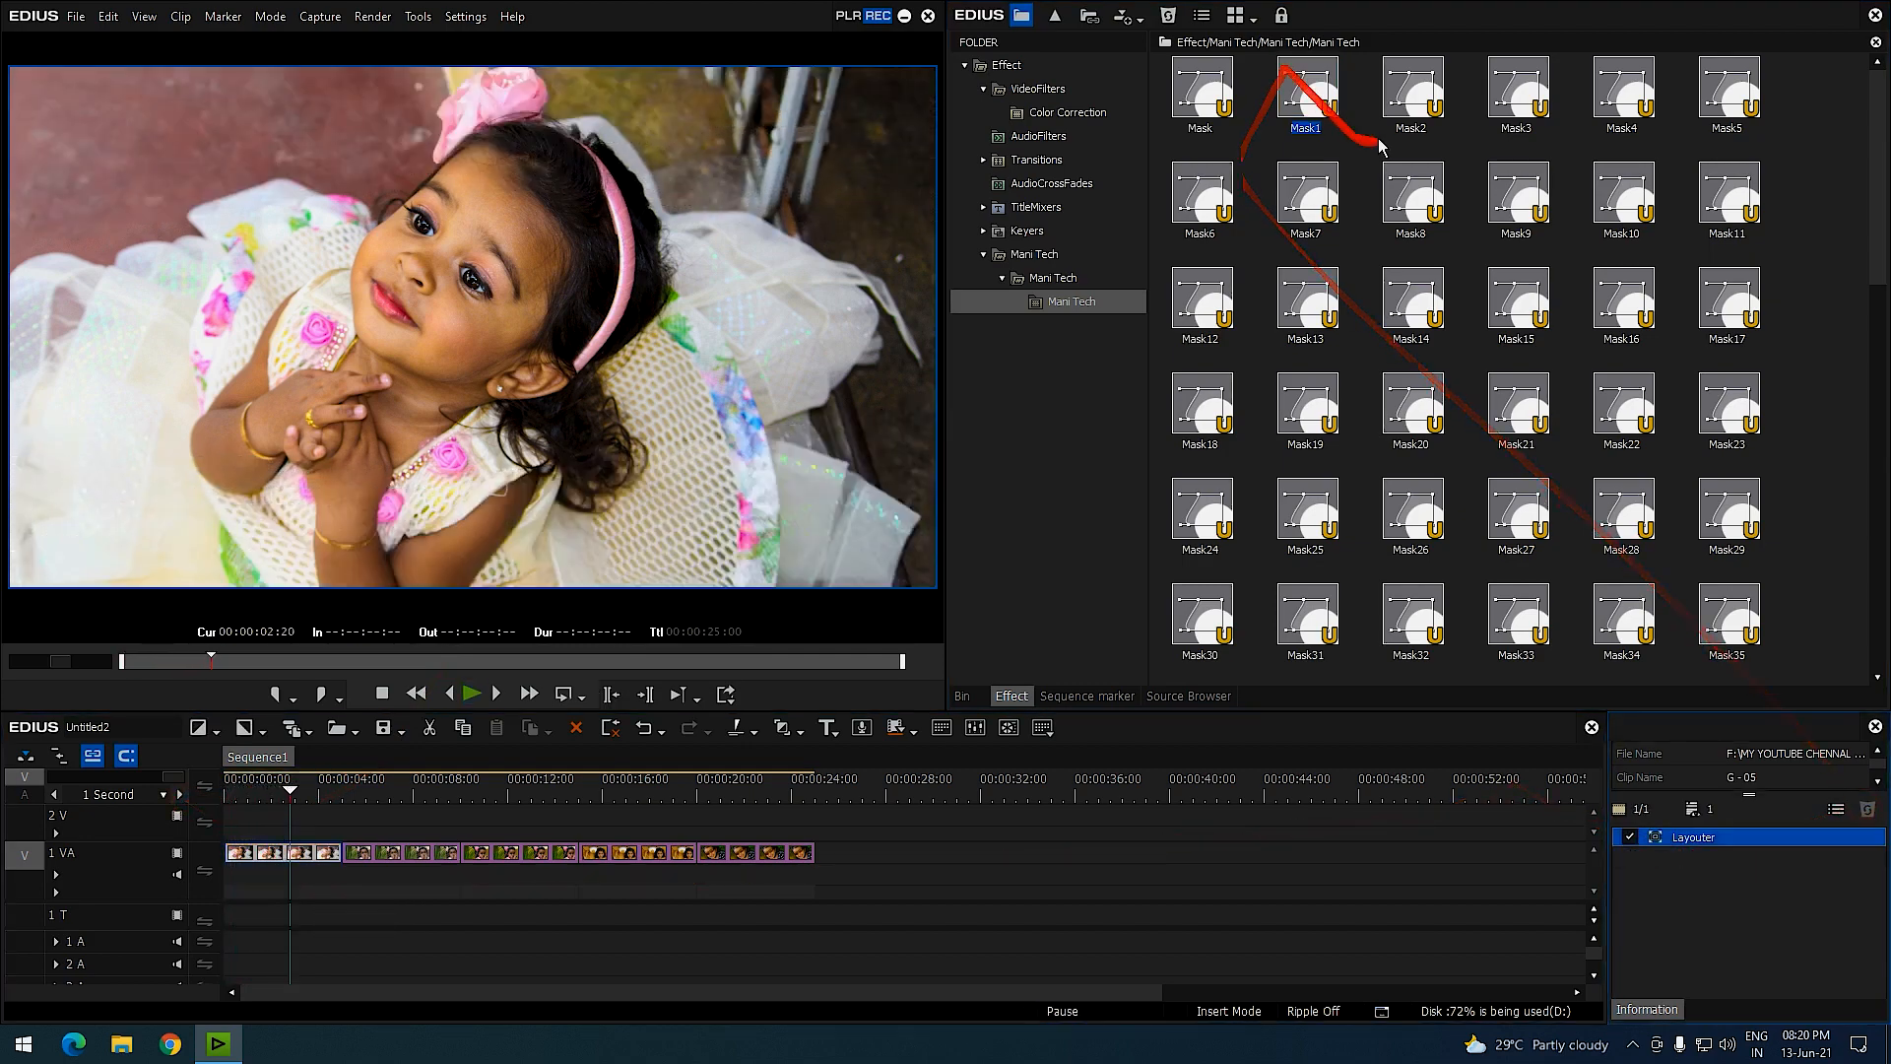
Preview the Mask2 preset on the first timeline clip and remove it from the clip.
drag(1411, 91, 67, 820)
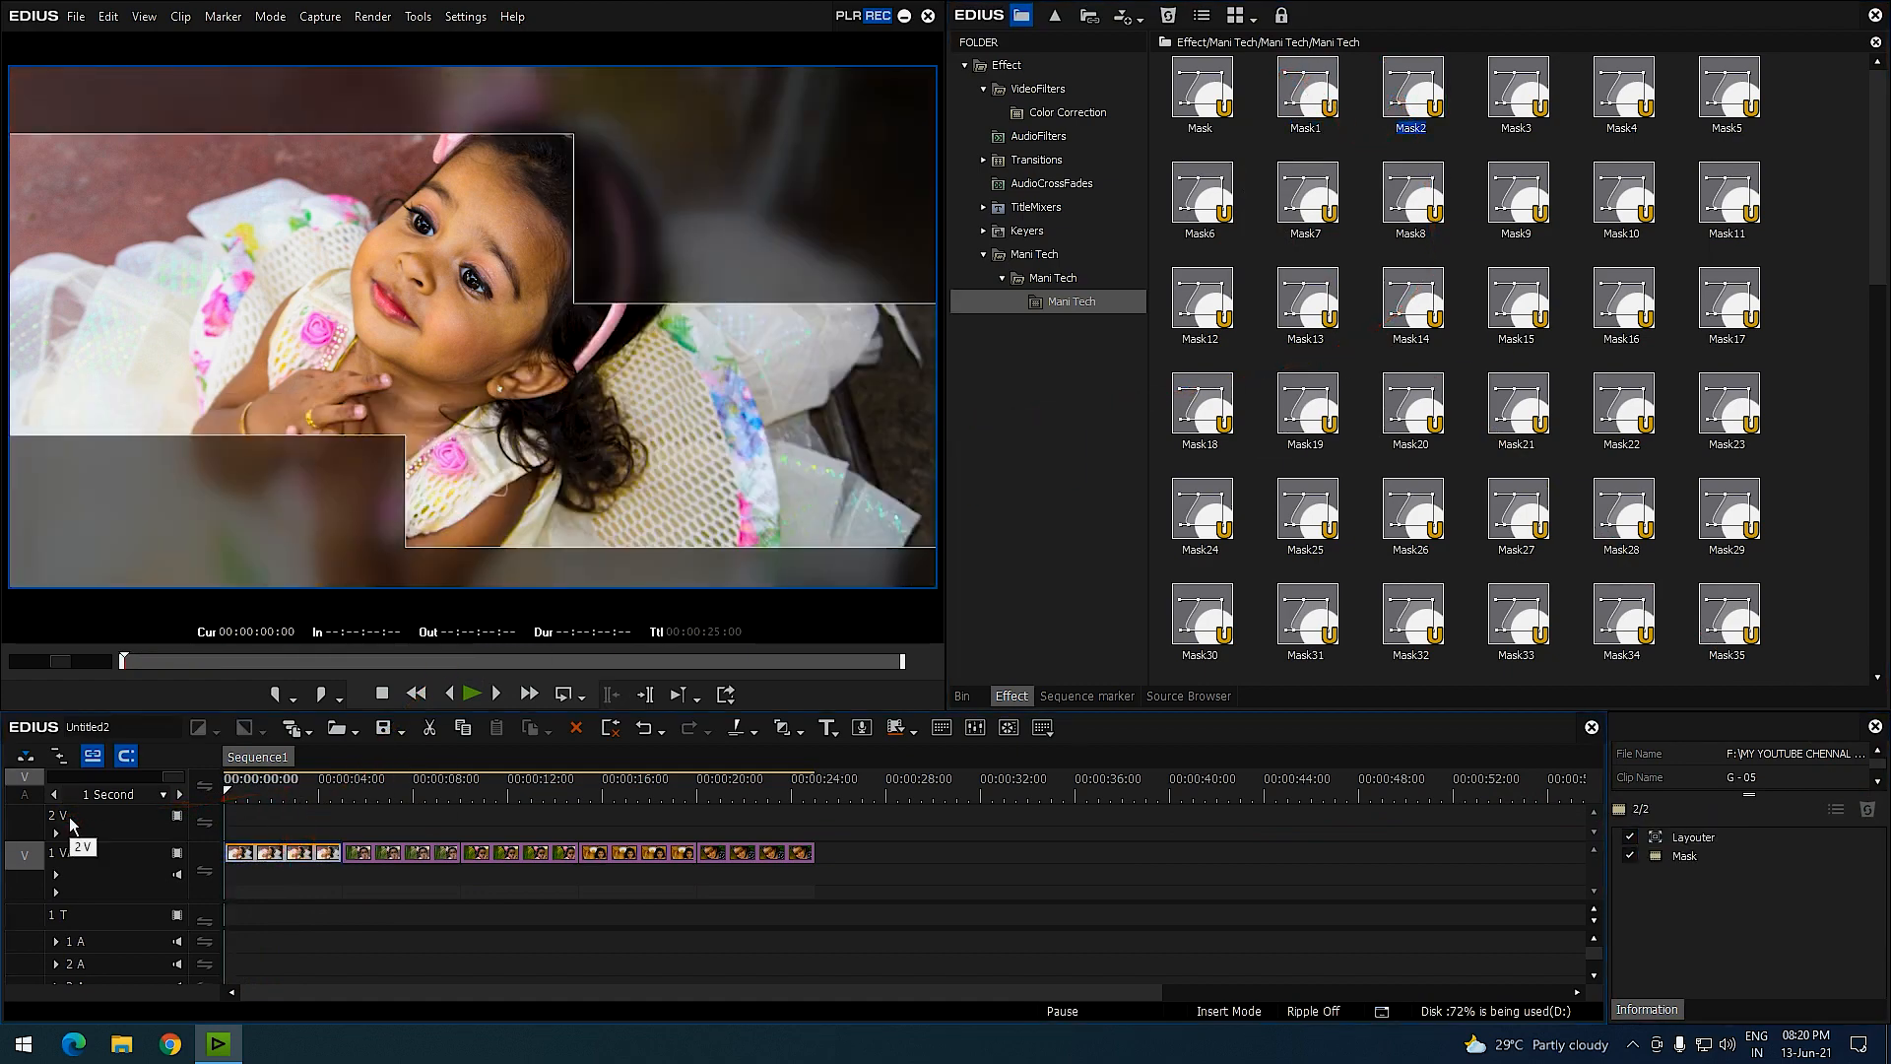
key(space)
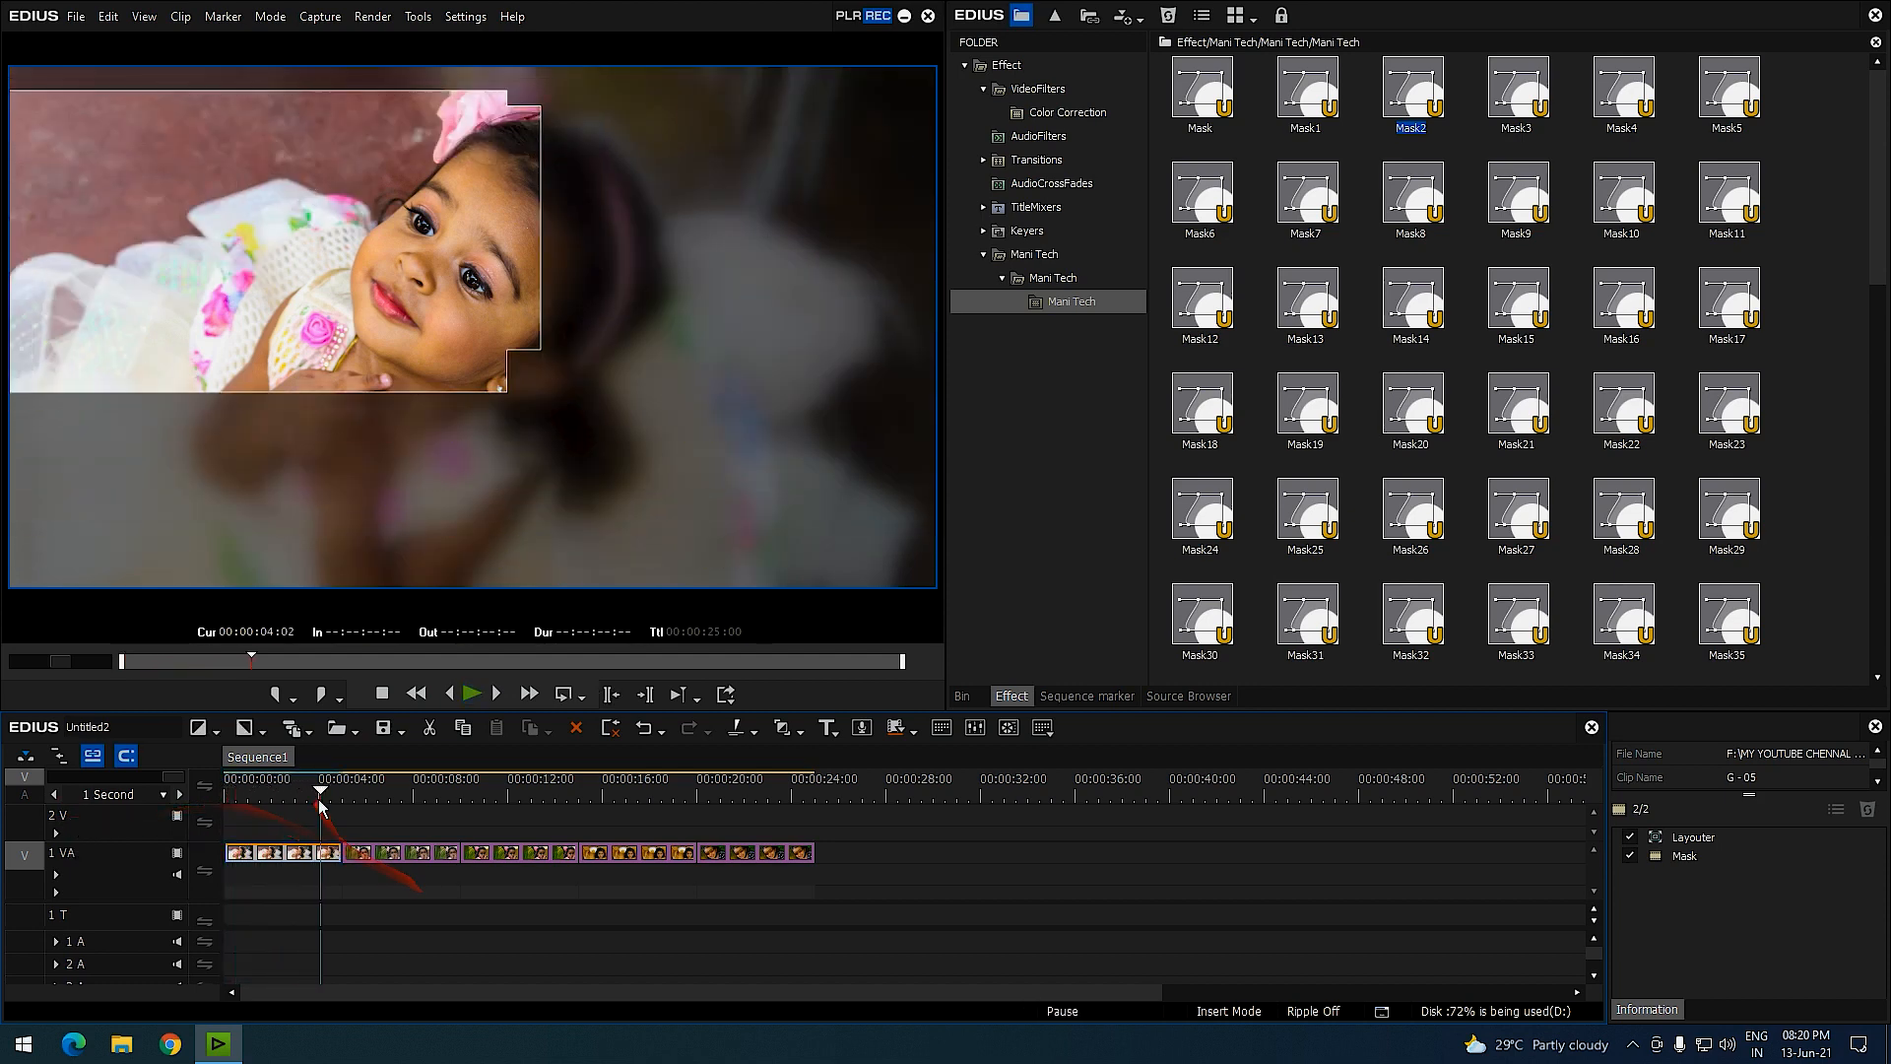
drag(321, 806, 268, 808)
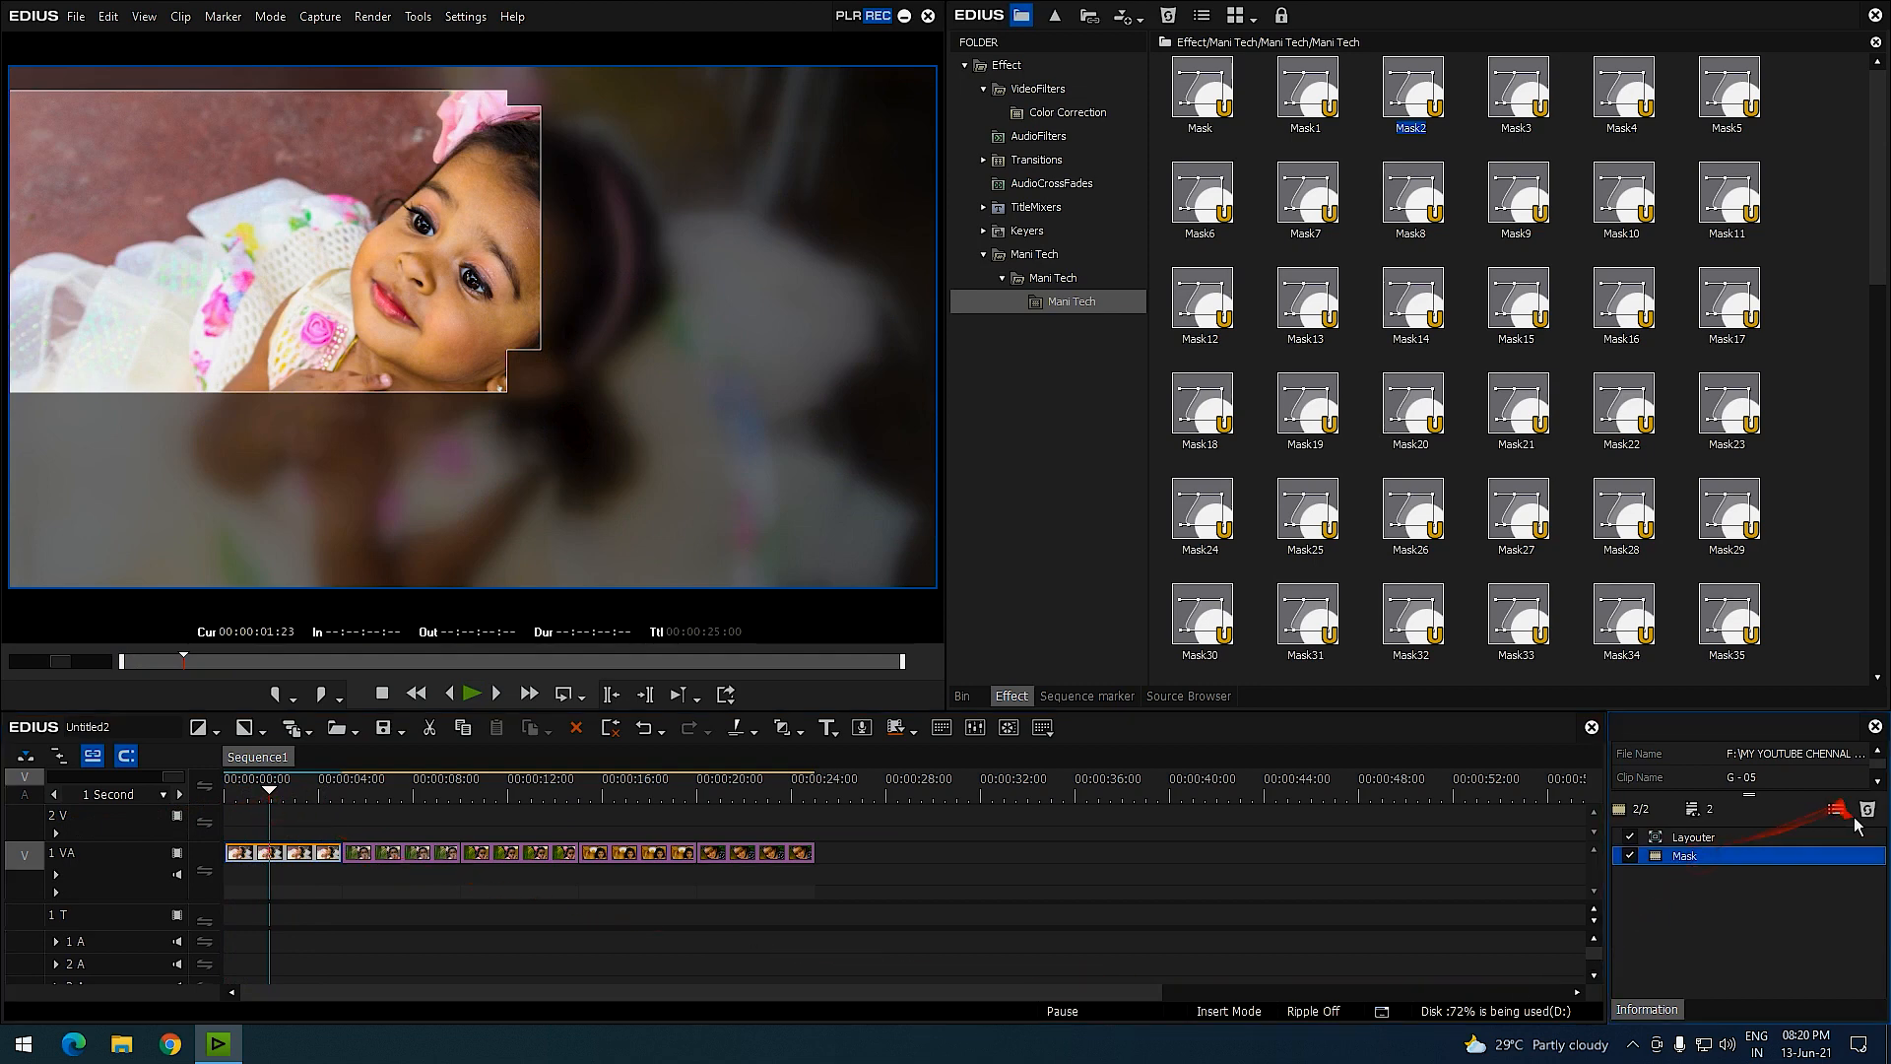
click(1864, 810)
Preview the Mask3 preset on the first timeline clip and remove it from the clip.
drag(1527, 104, 213, 796)
key(space)
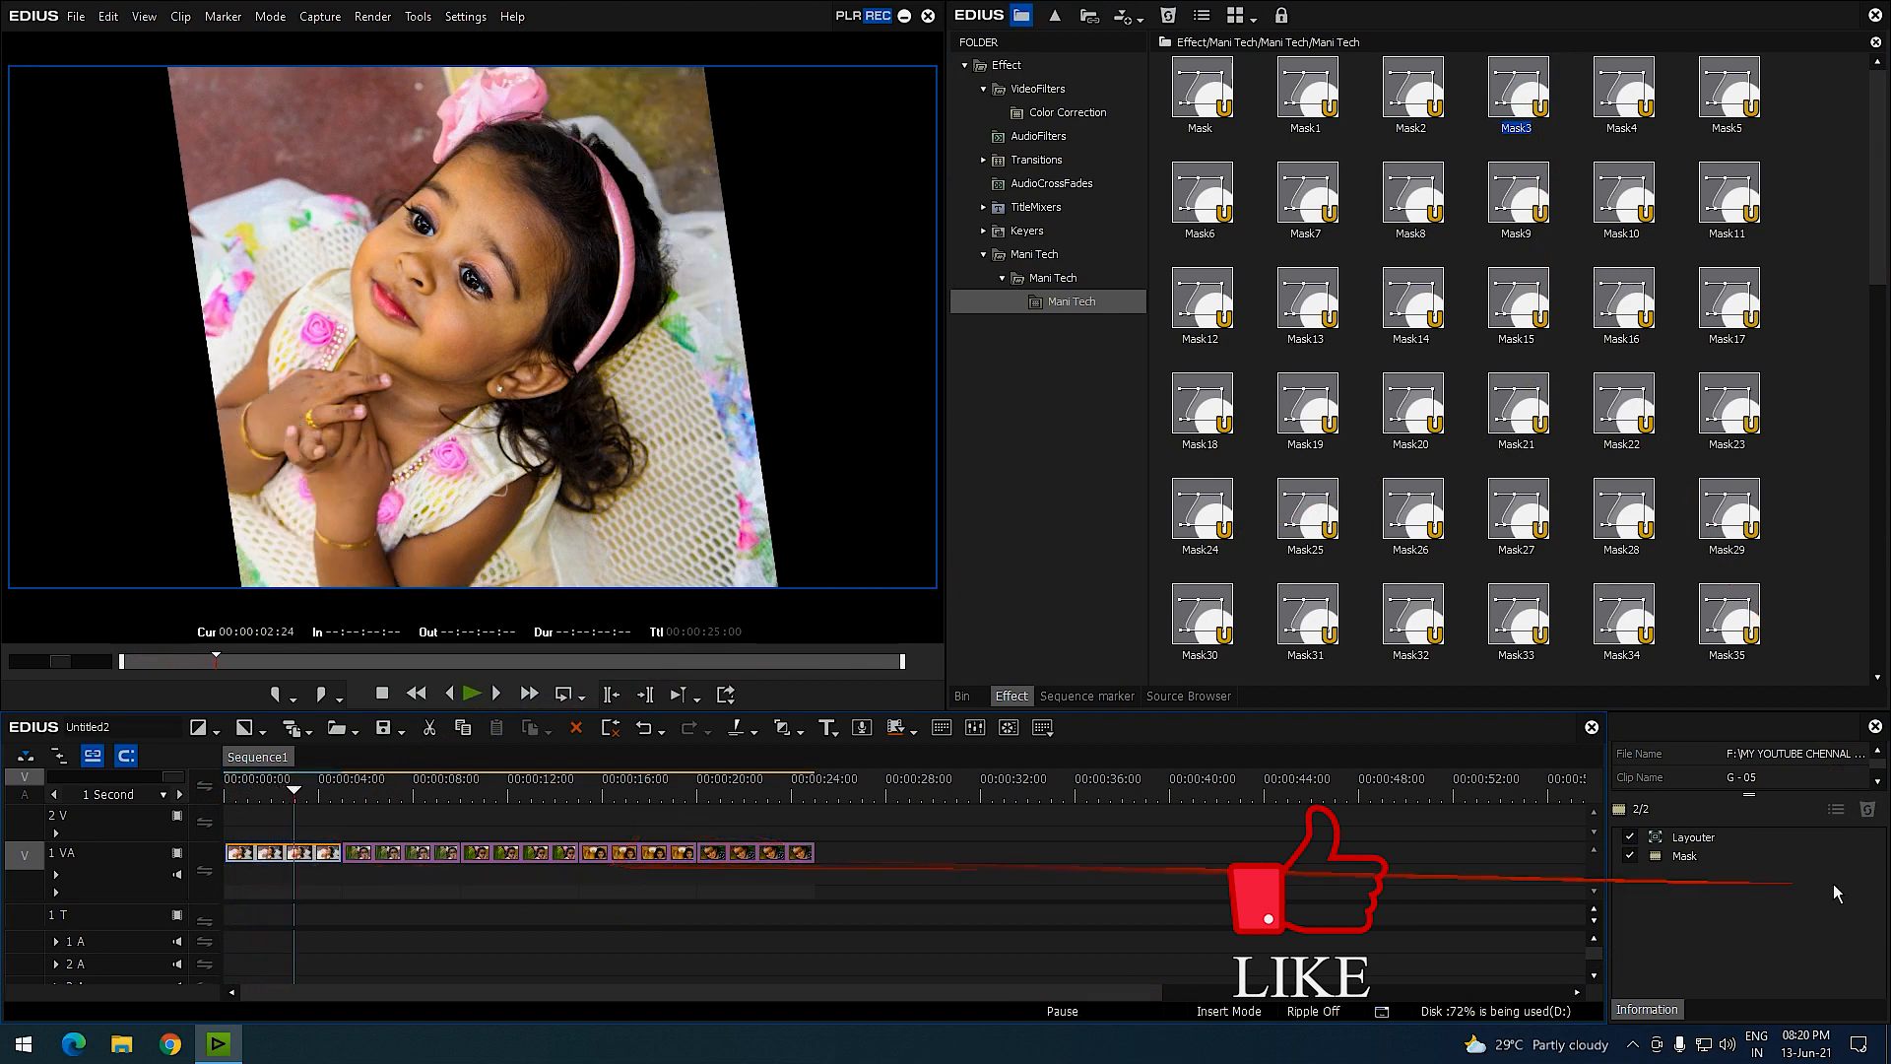
key(space)
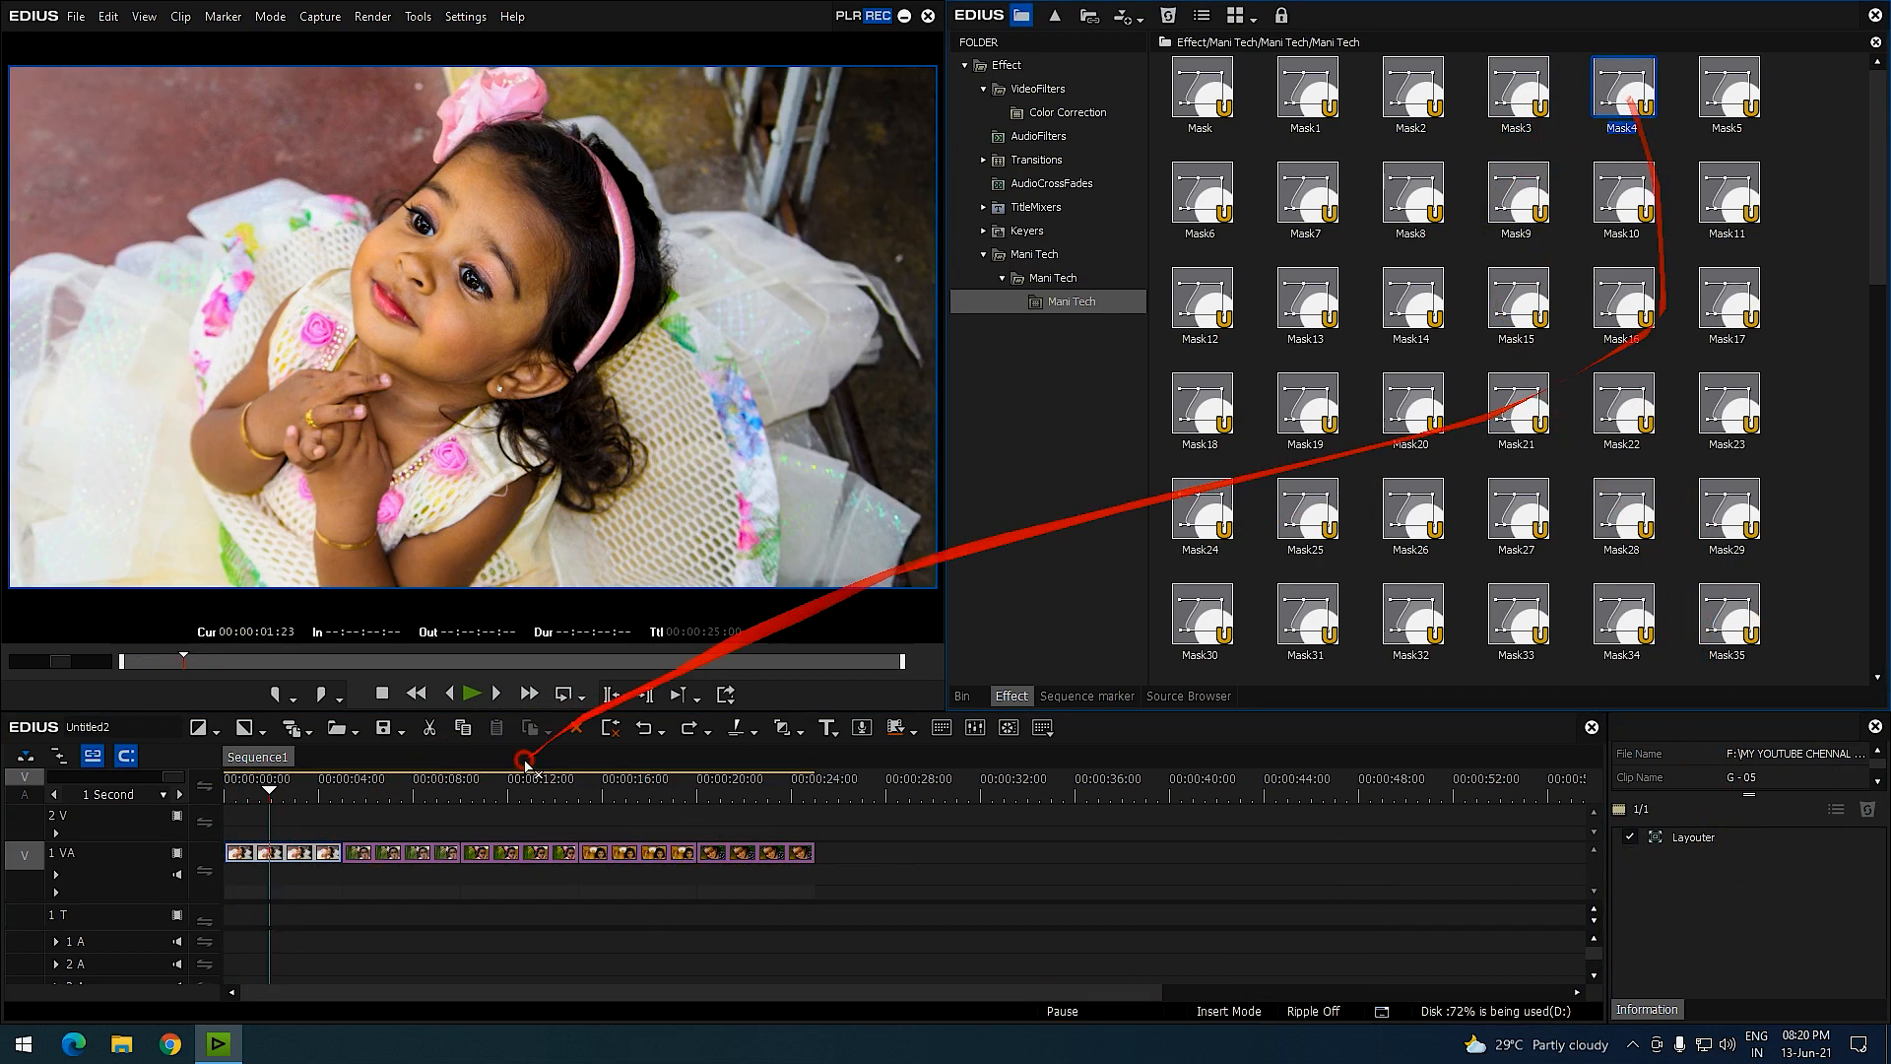
Preview the Mask4 preset on the first timeline clip and remove it from the clip.
drag(282, 857, 282, 855)
drag(272, 791, 165, 809)
key(space)
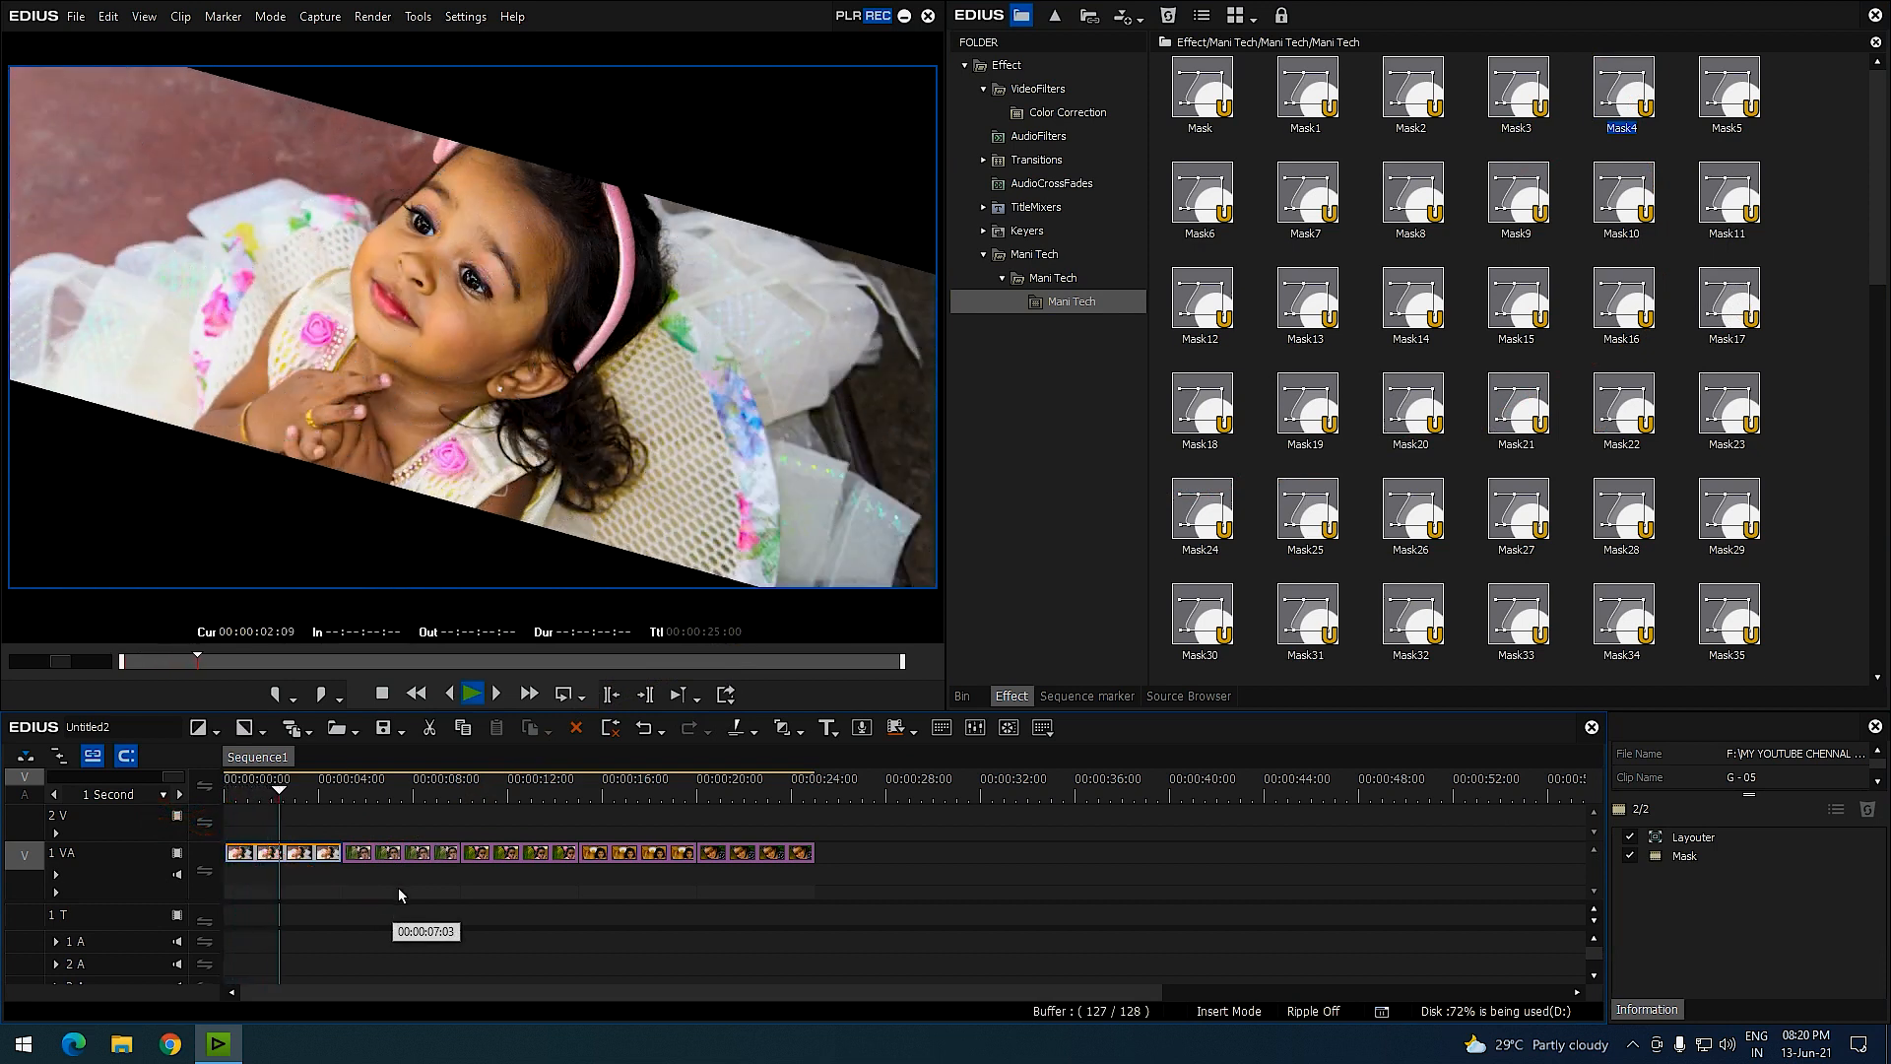
click(1693, 857)
click(1868, 809)
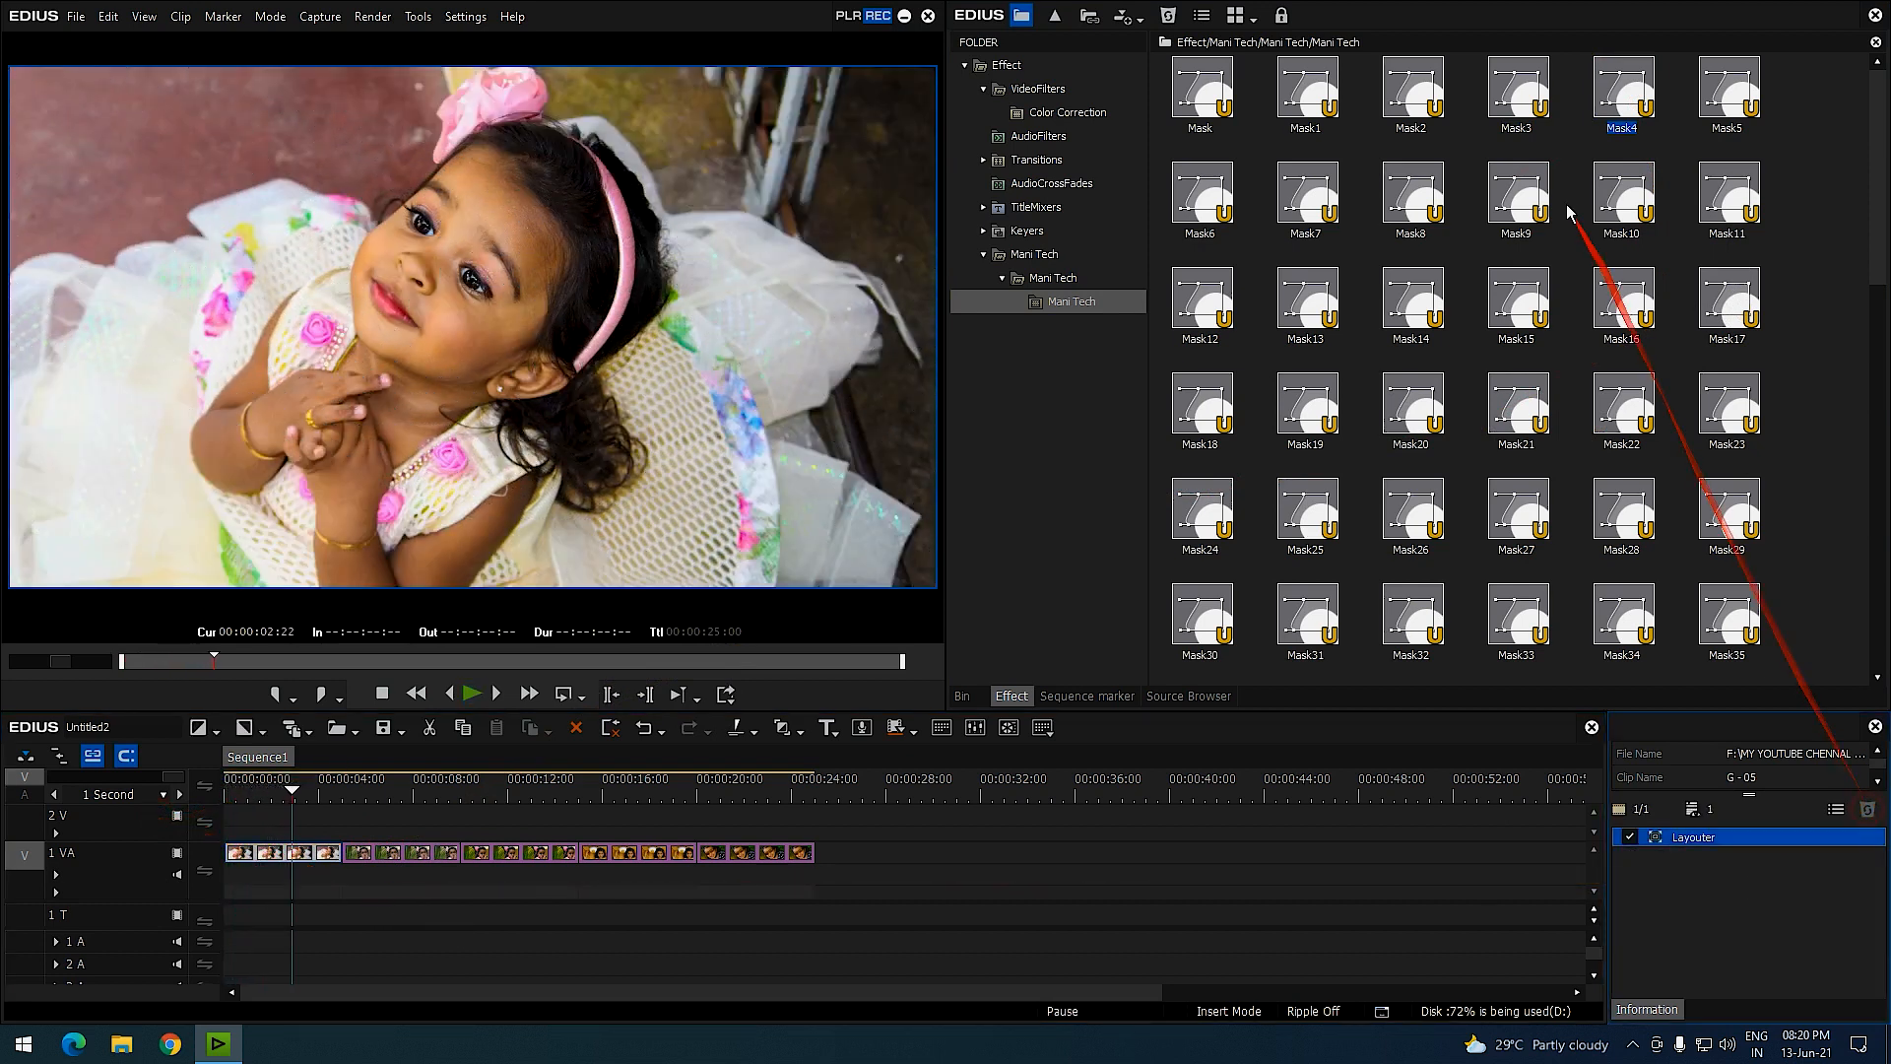
Preview the Mask5 preset on the first timeline clip and remove it from the clip.
drag(1735, 84, 293, 791)
drag(252, 863, 254, 861)
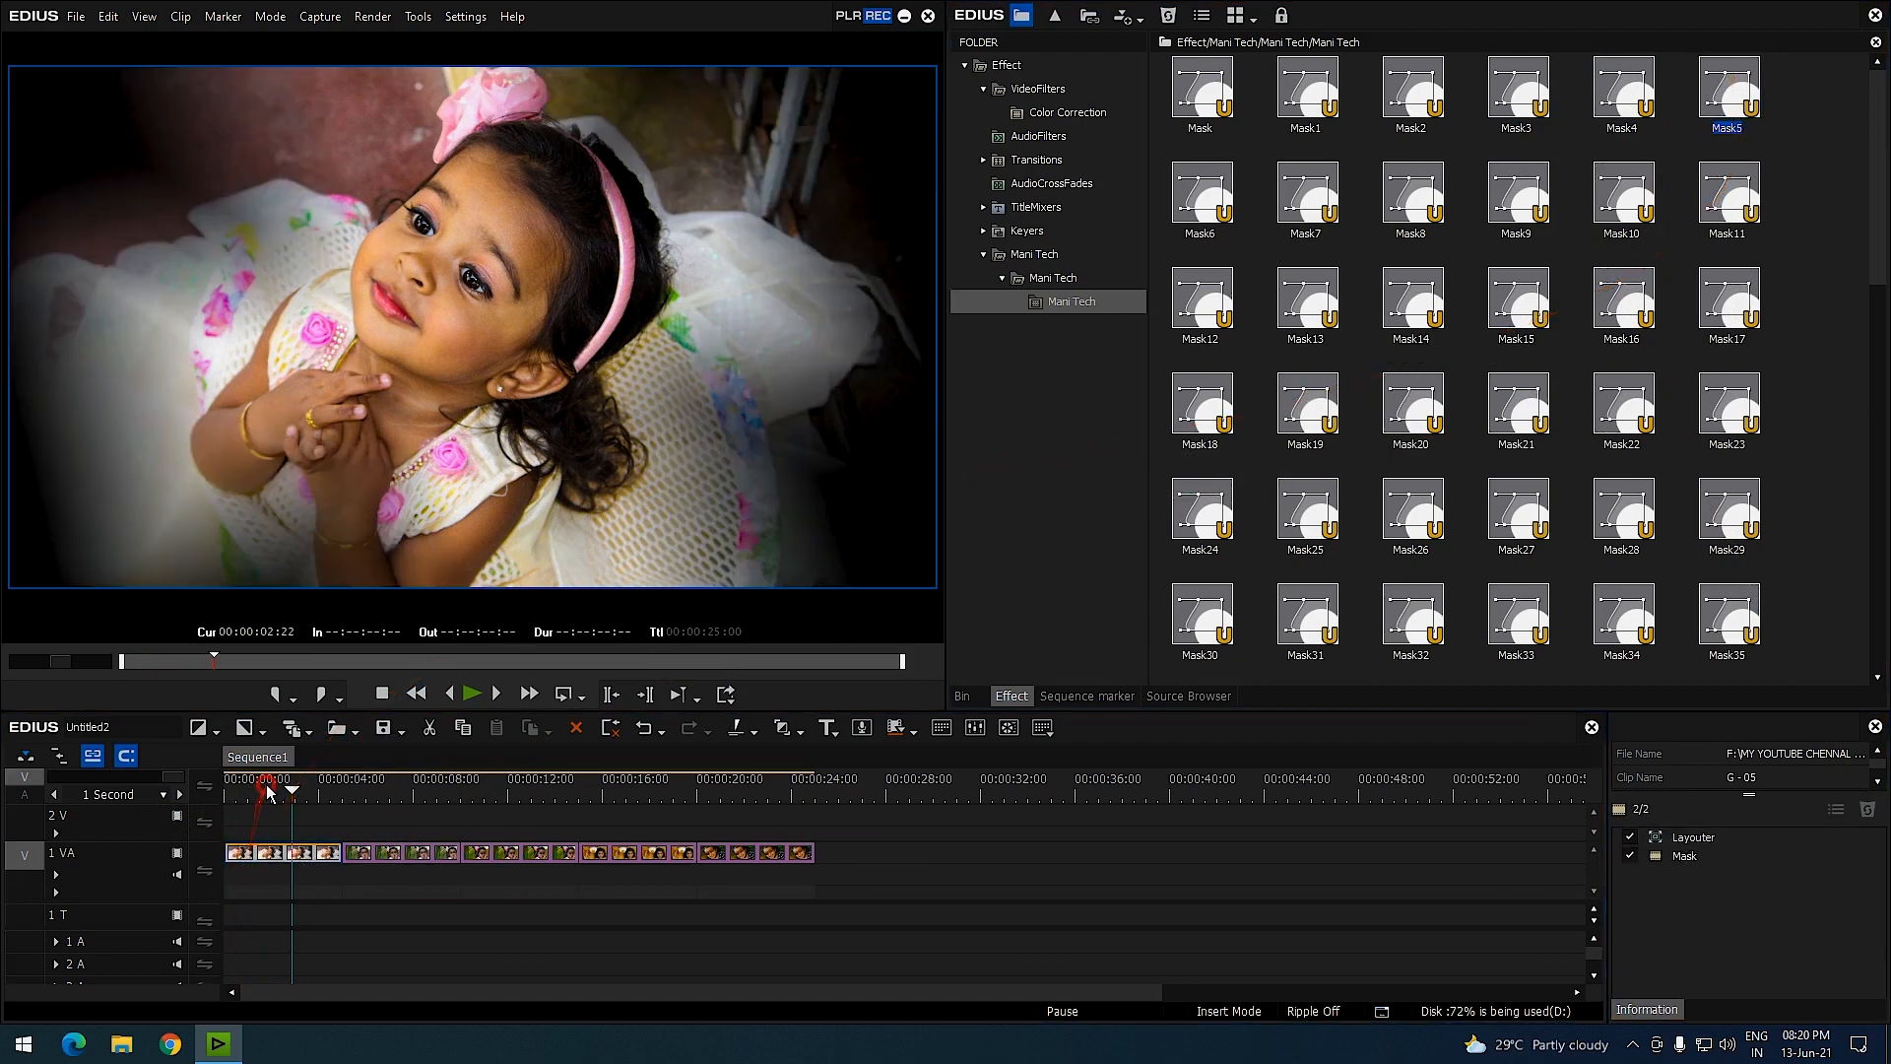
click(224, 792)
key(space)
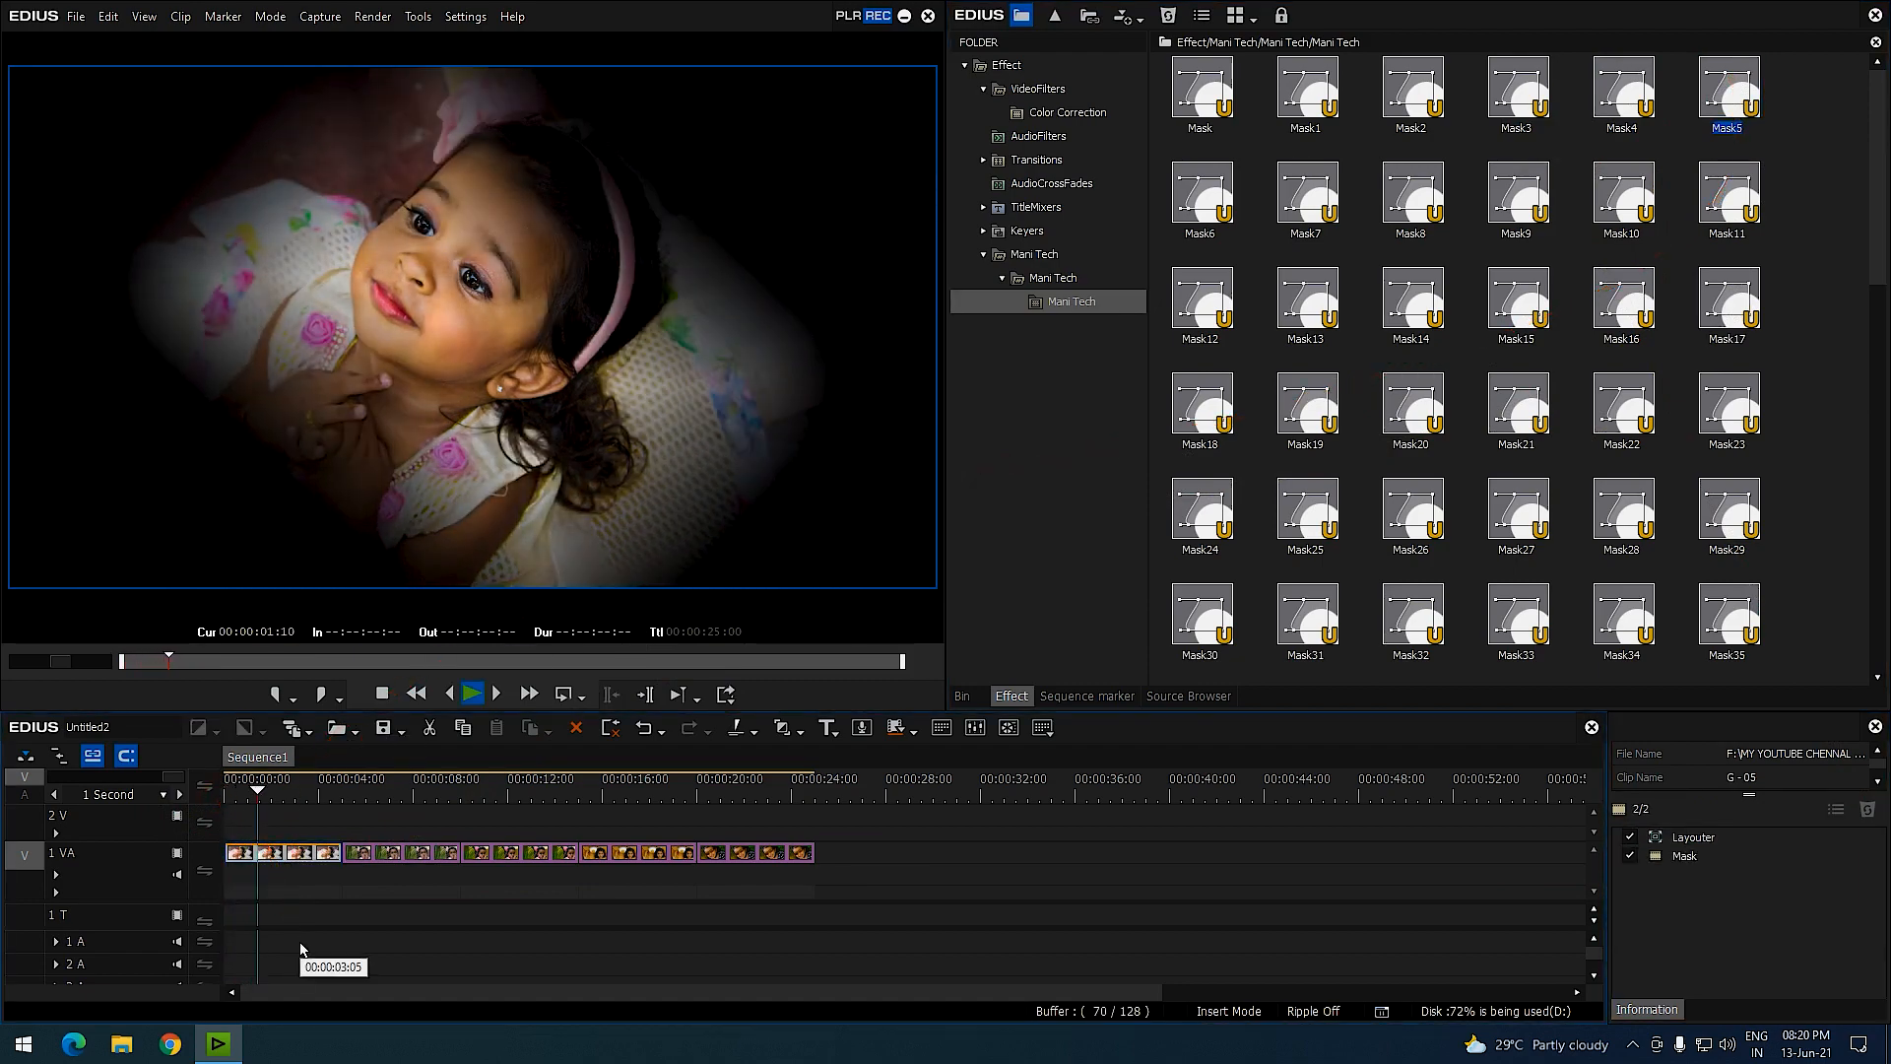
click(1687, 857)
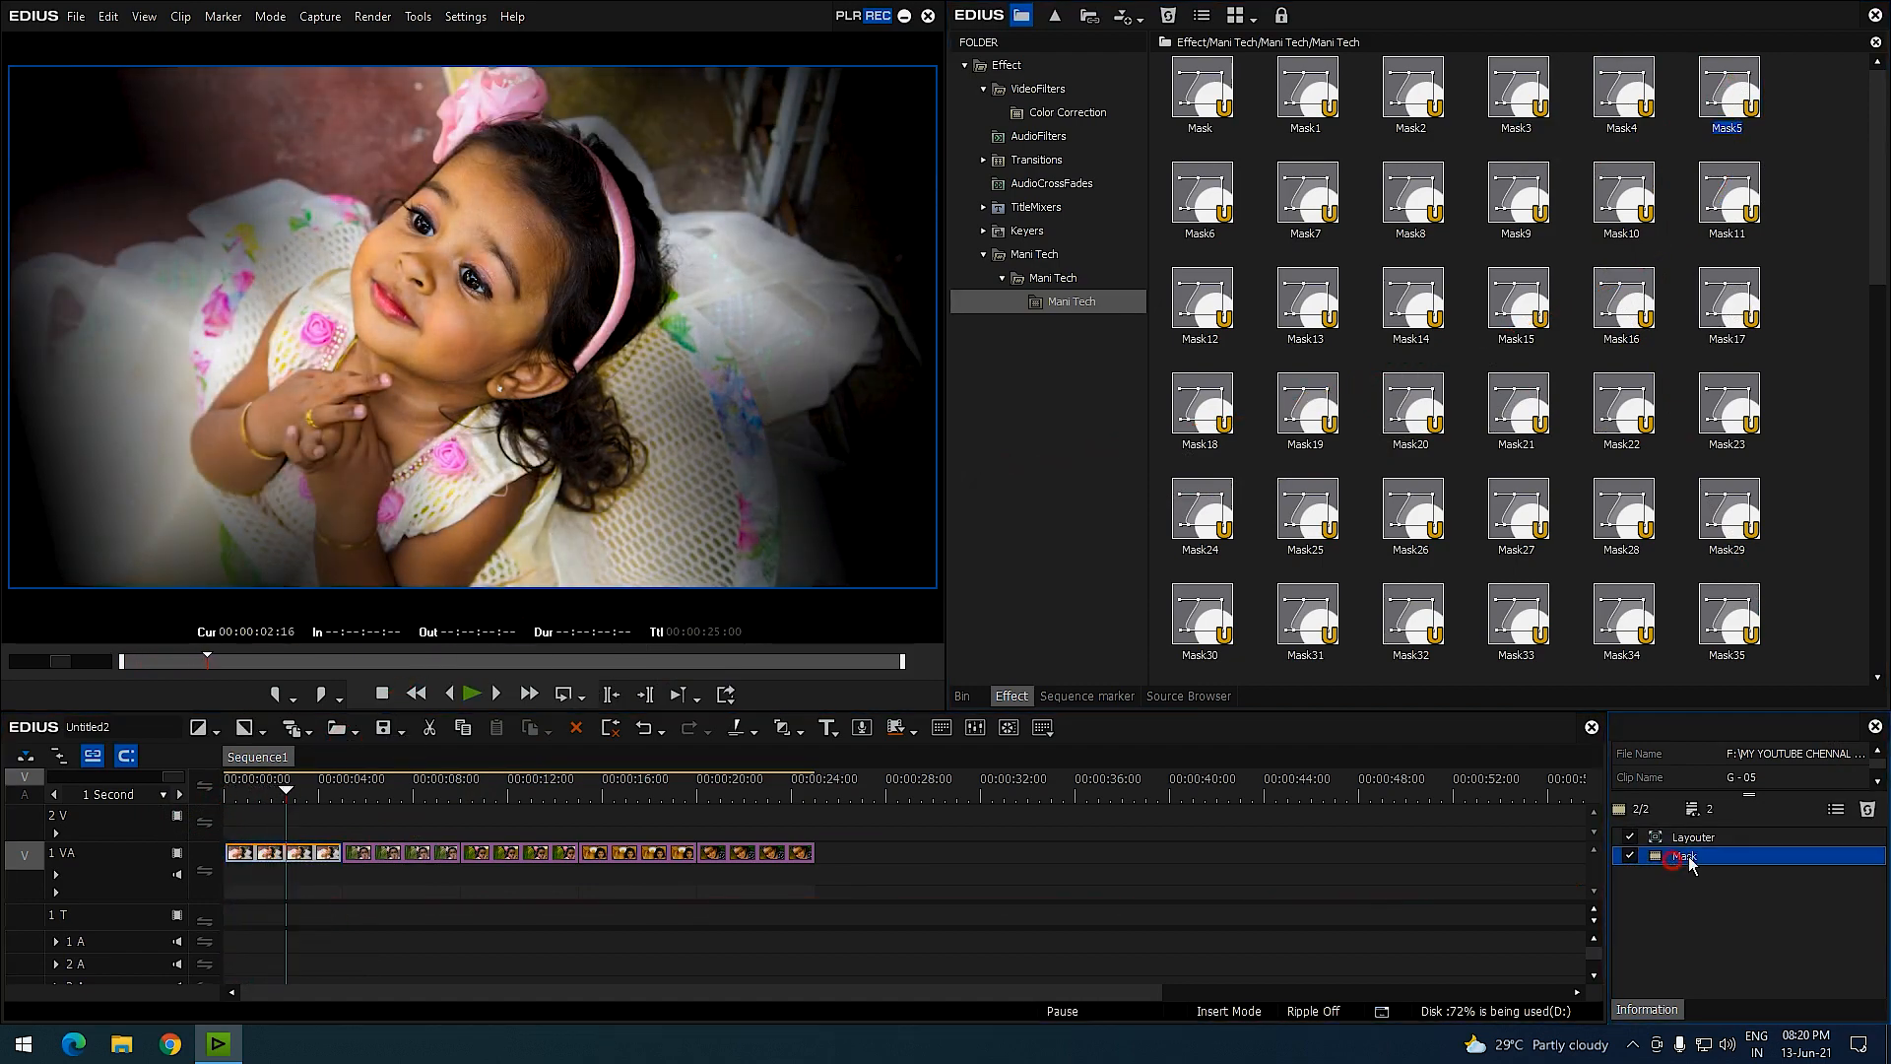
click(1874, 810)
Preview the Mask6 preset on the first timeline clip and undo its application.
drag(1199, 200, 280, 855)
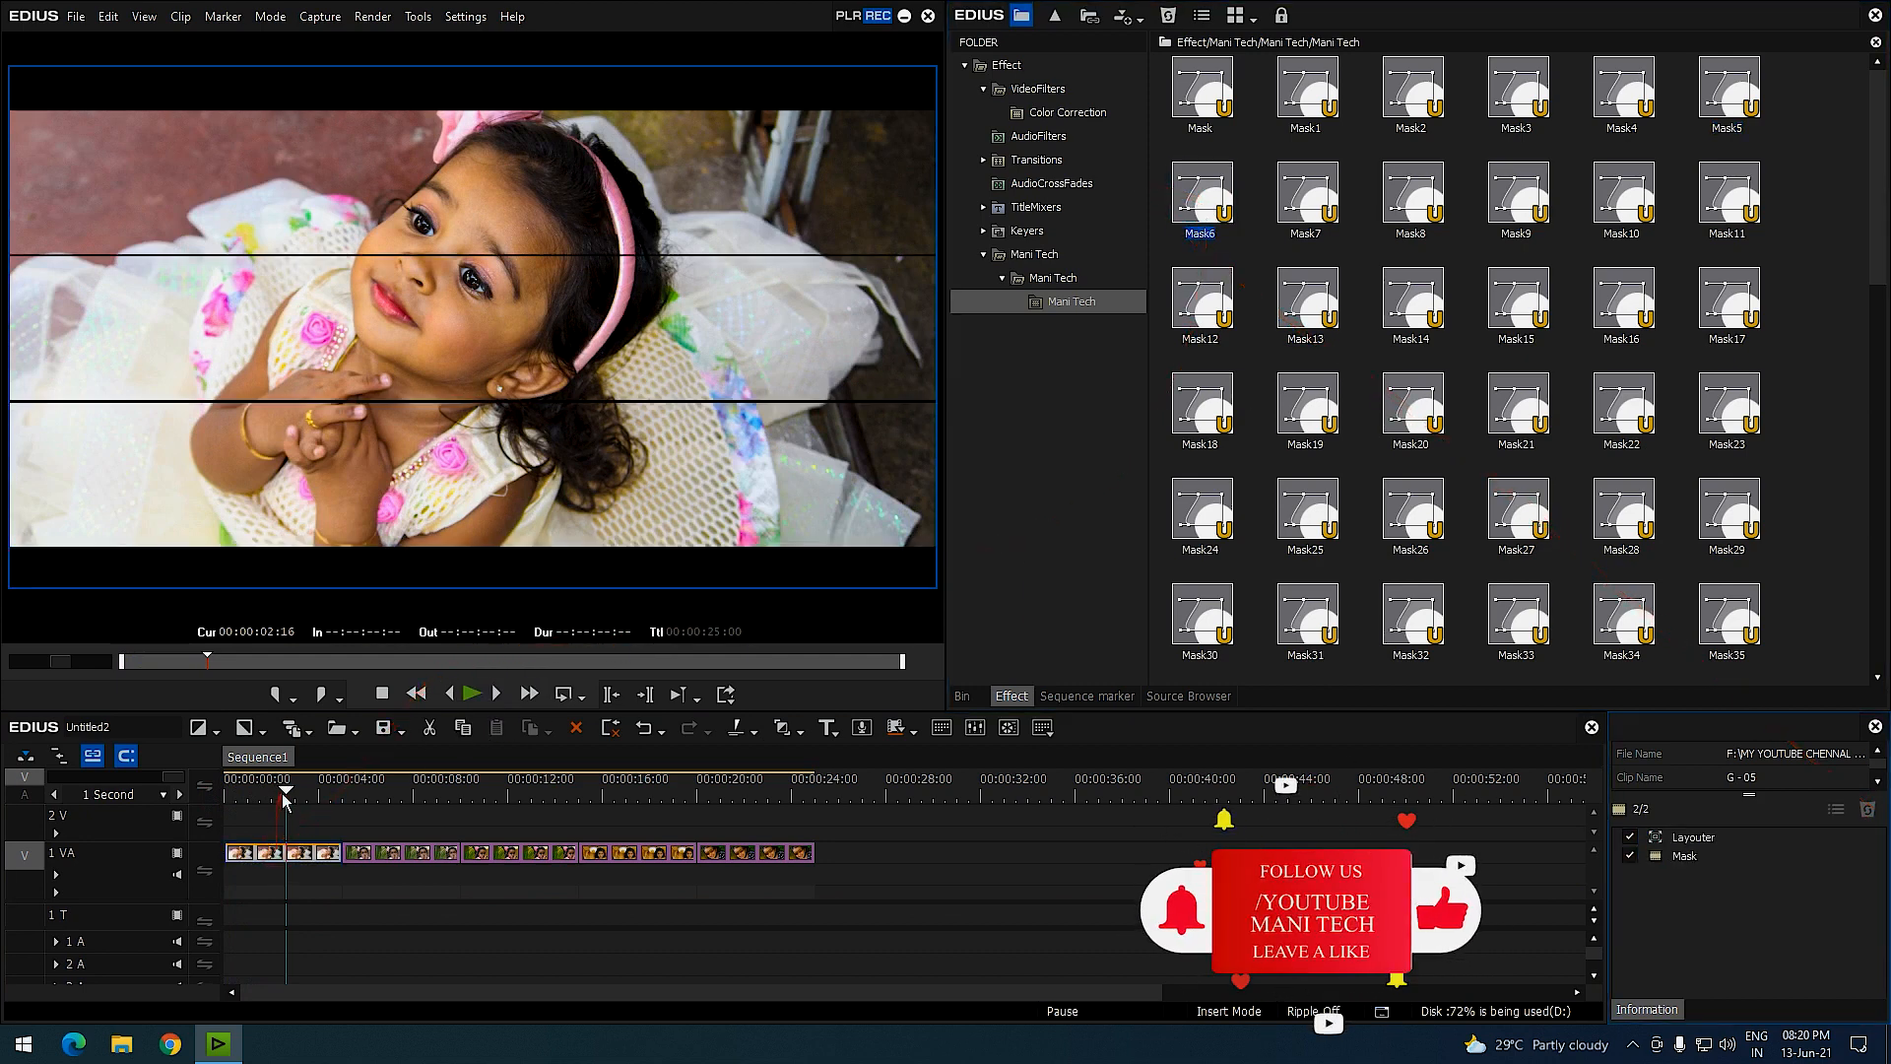
click(224, 793)
key(space)
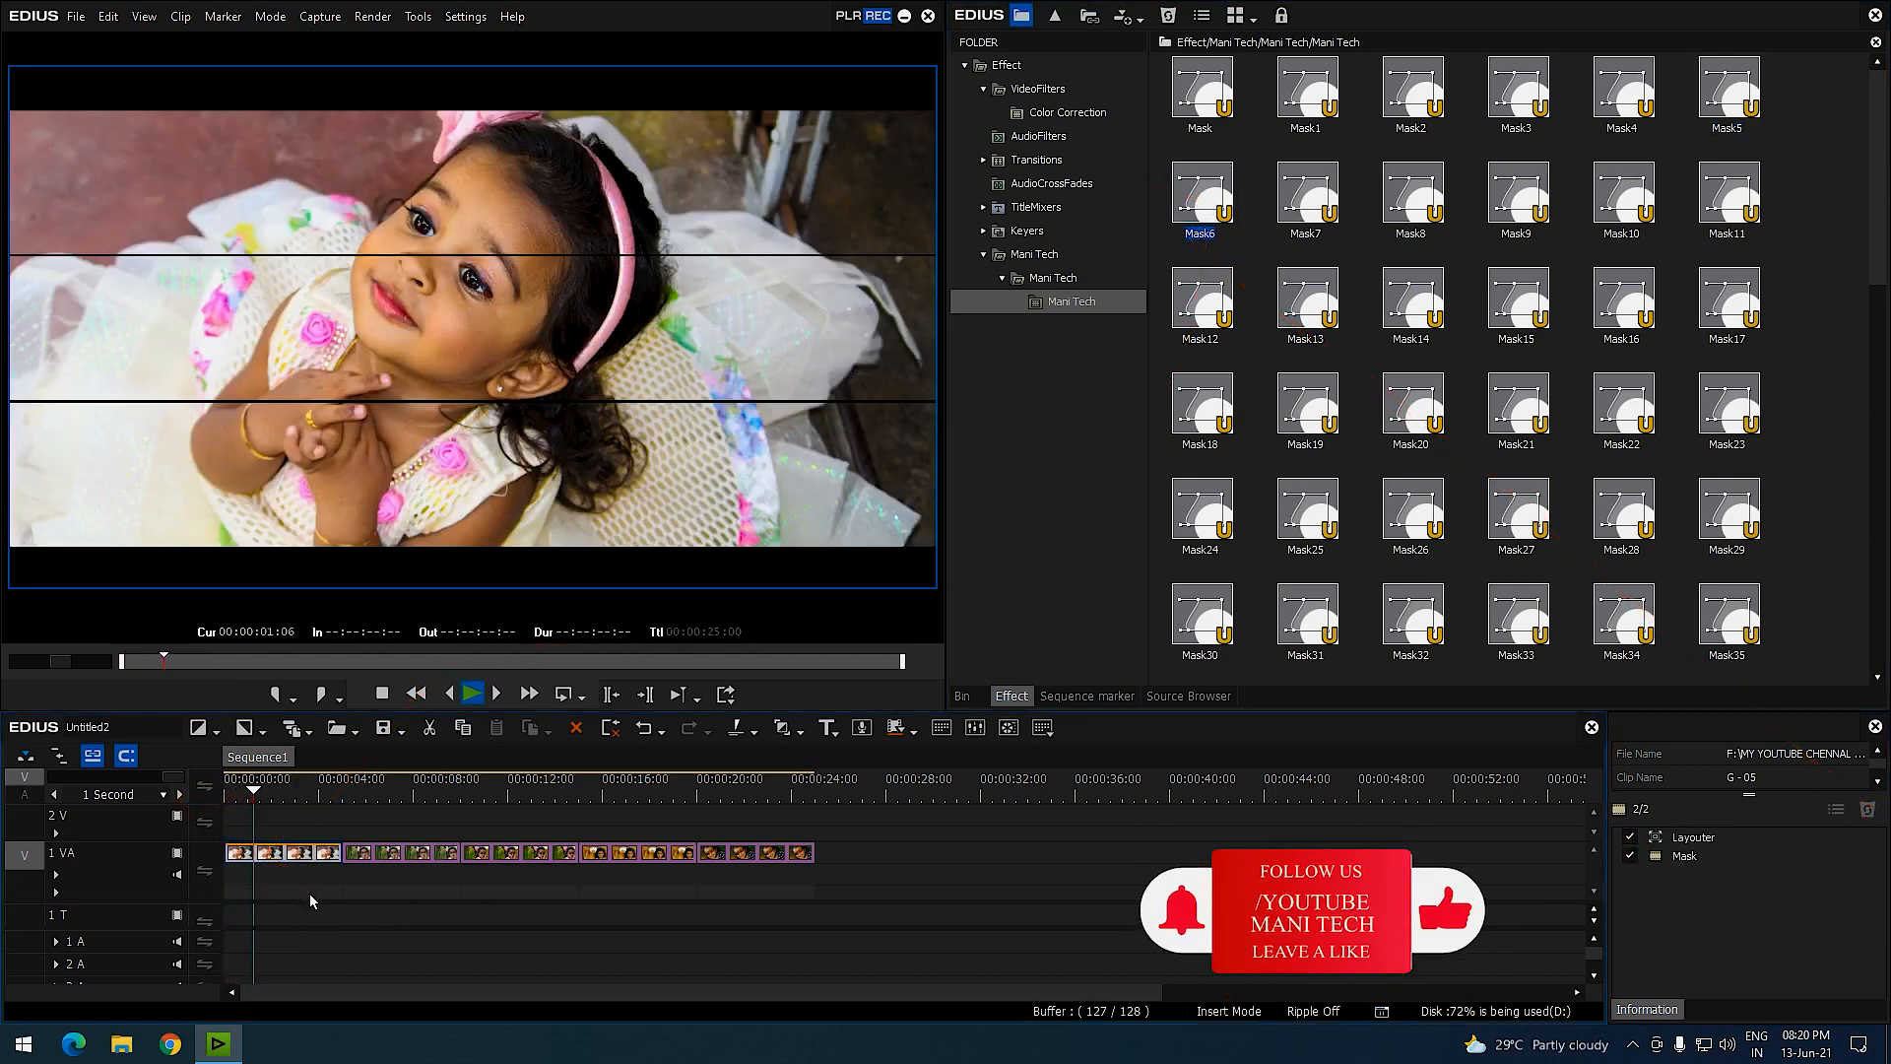
key(ctrl+z)
Try the Mask7 and Mask8 presets in turn on the first timeline clip, playing each one back.
drag(1311, 231, 209, 794)
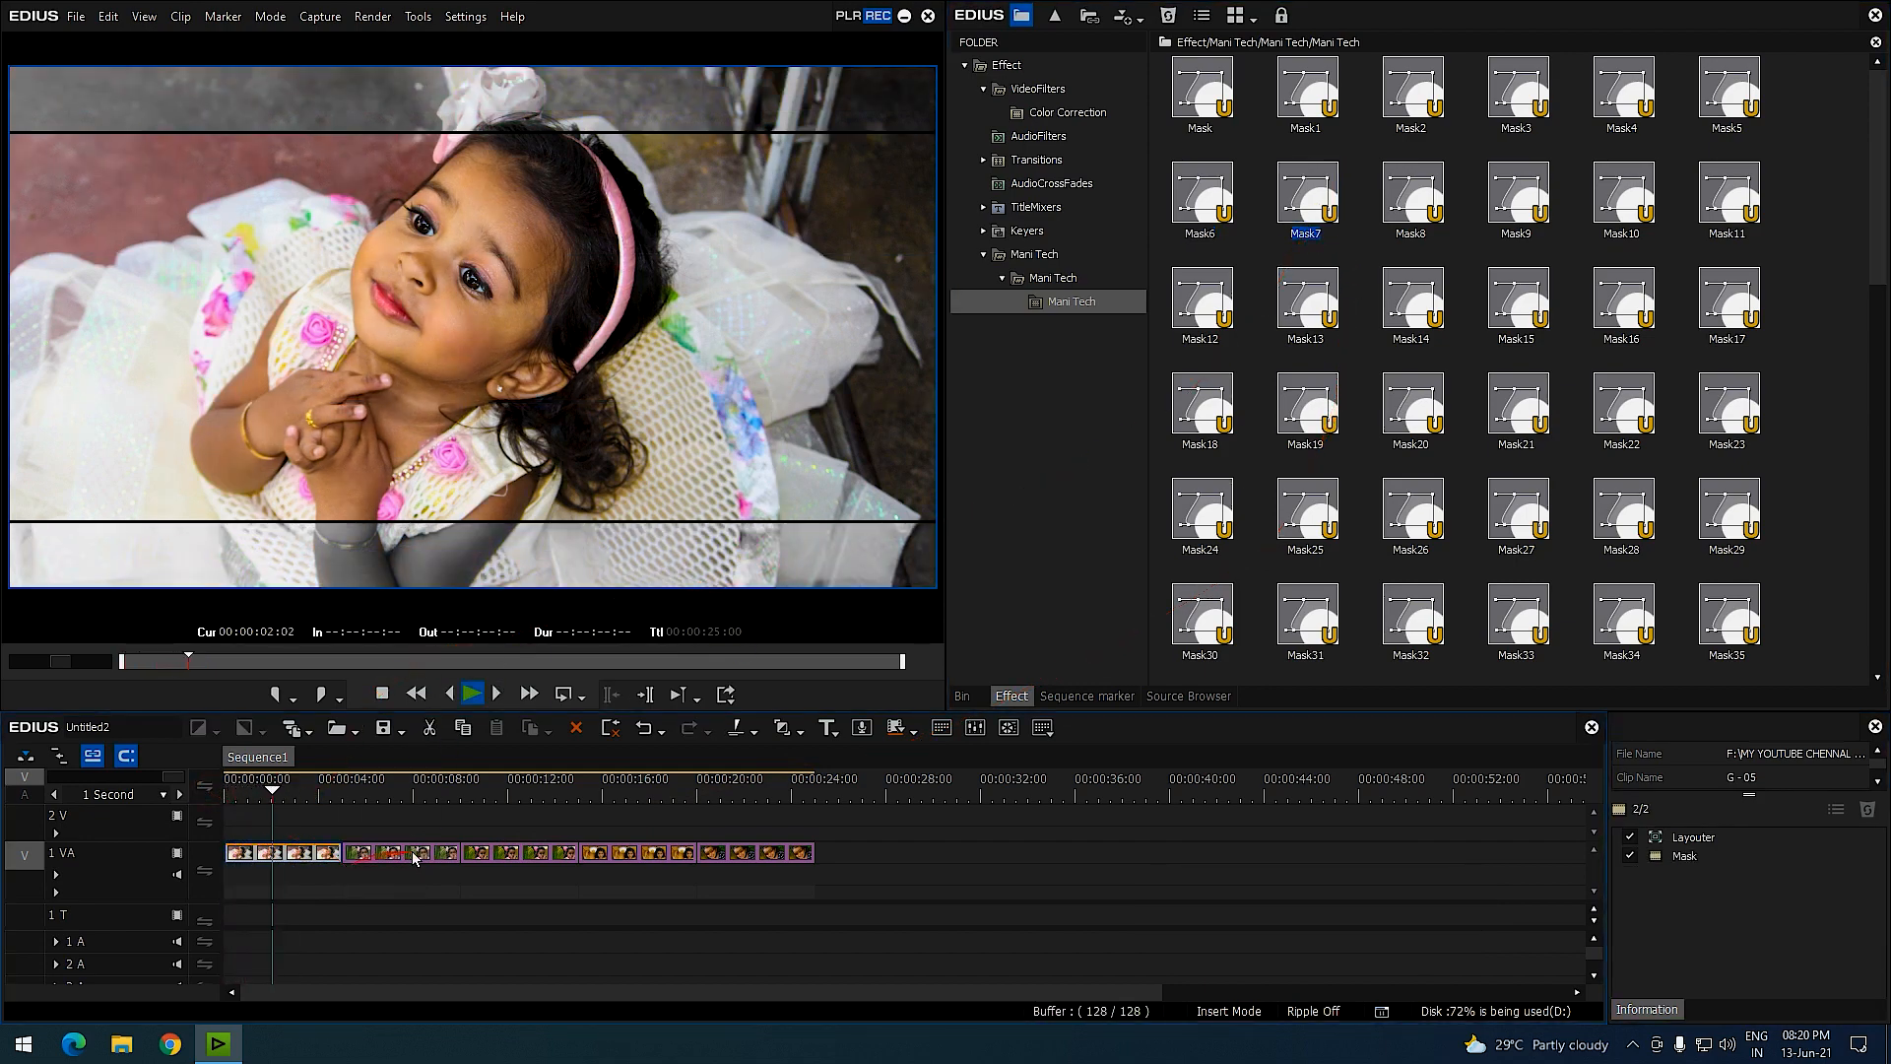
key(ctrl+z)
drag(1413, 205, 197, 796)
key(space)
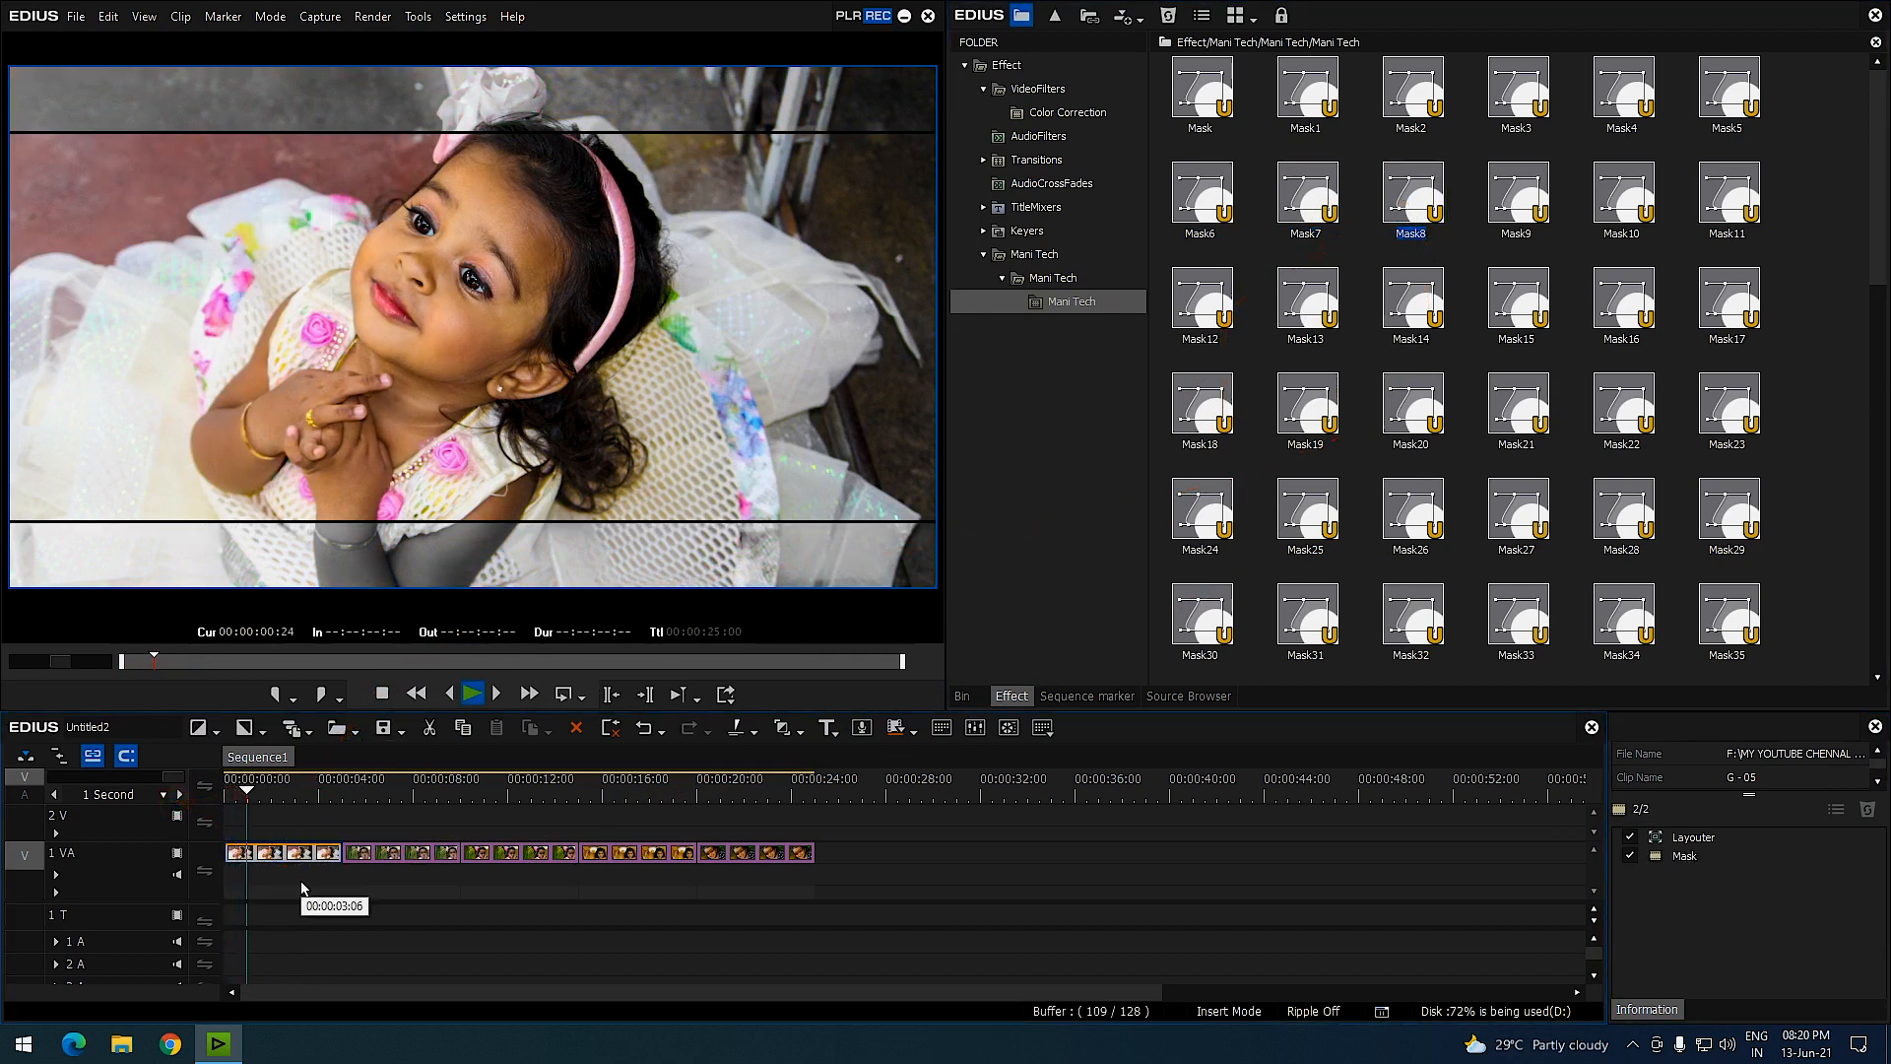
Apply the Mask9 preset to the first timeline clip and play it back.
drag(1517, 197, 187, 797)
key(space)
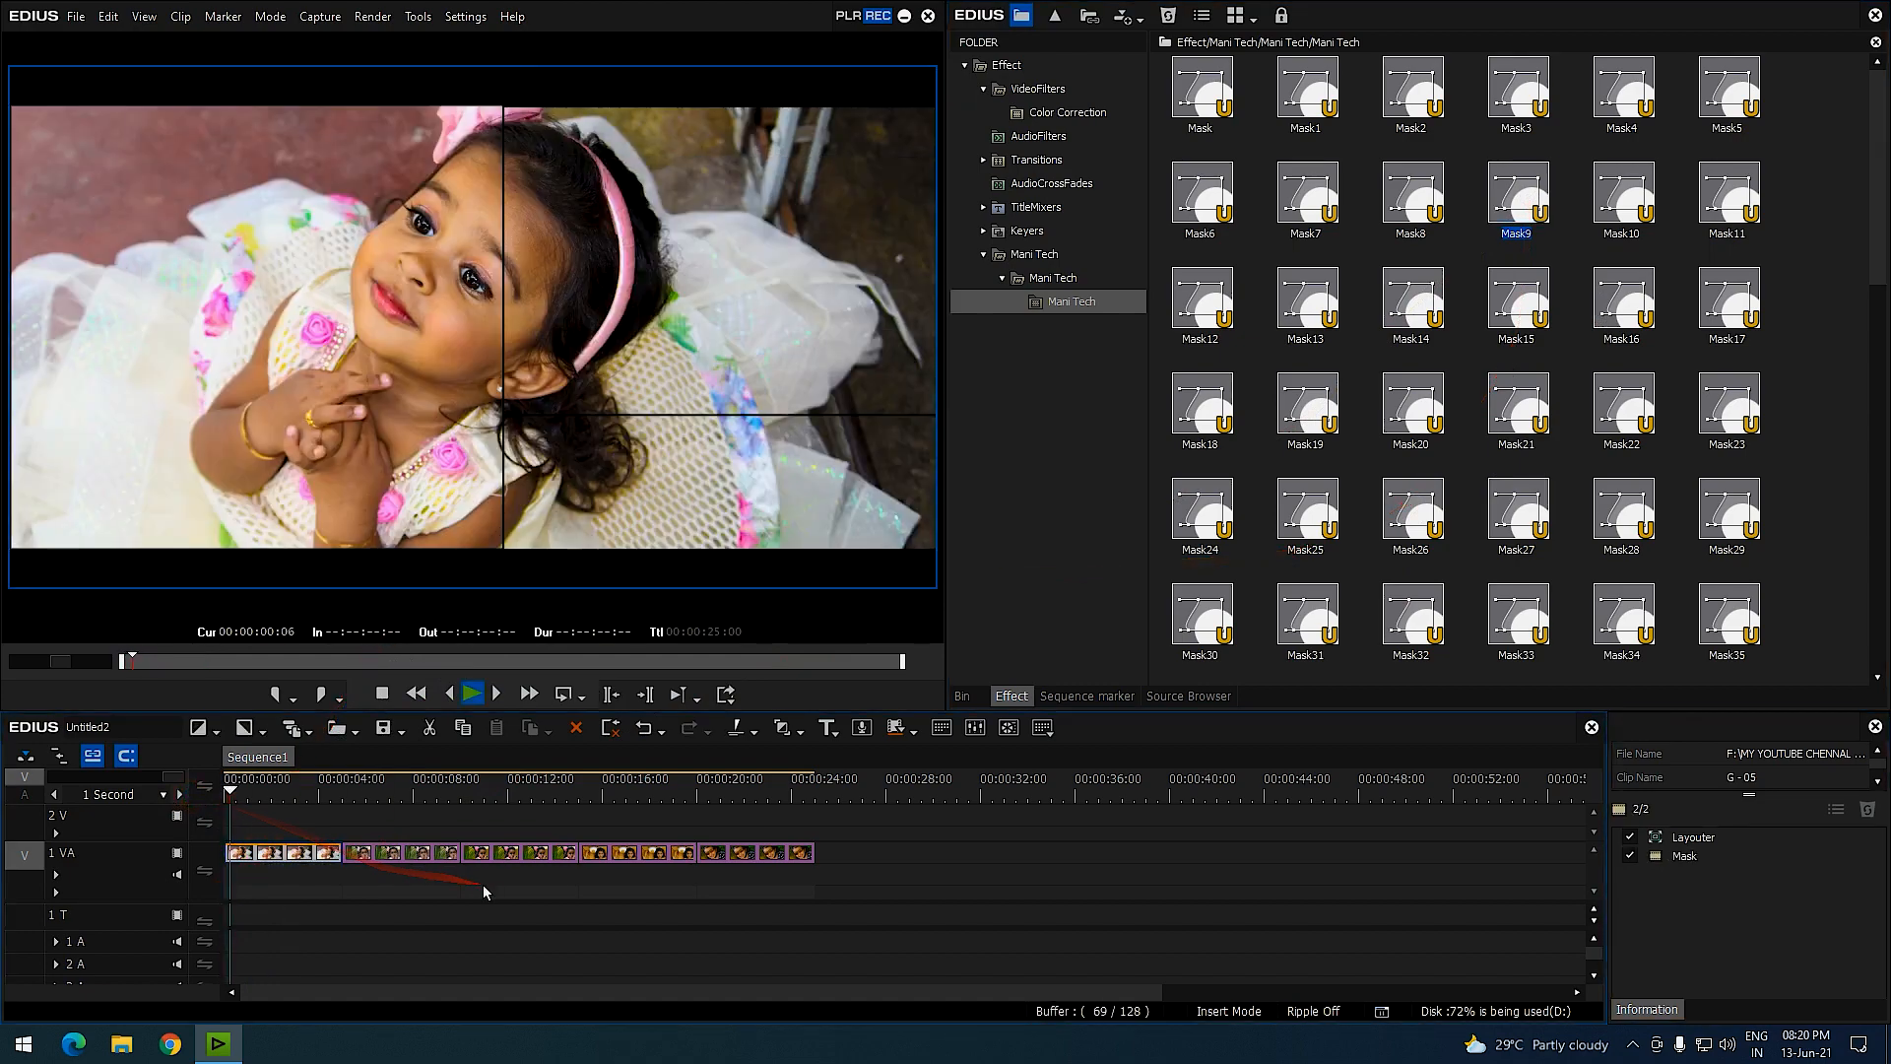
key(space)
click(1680, 857)
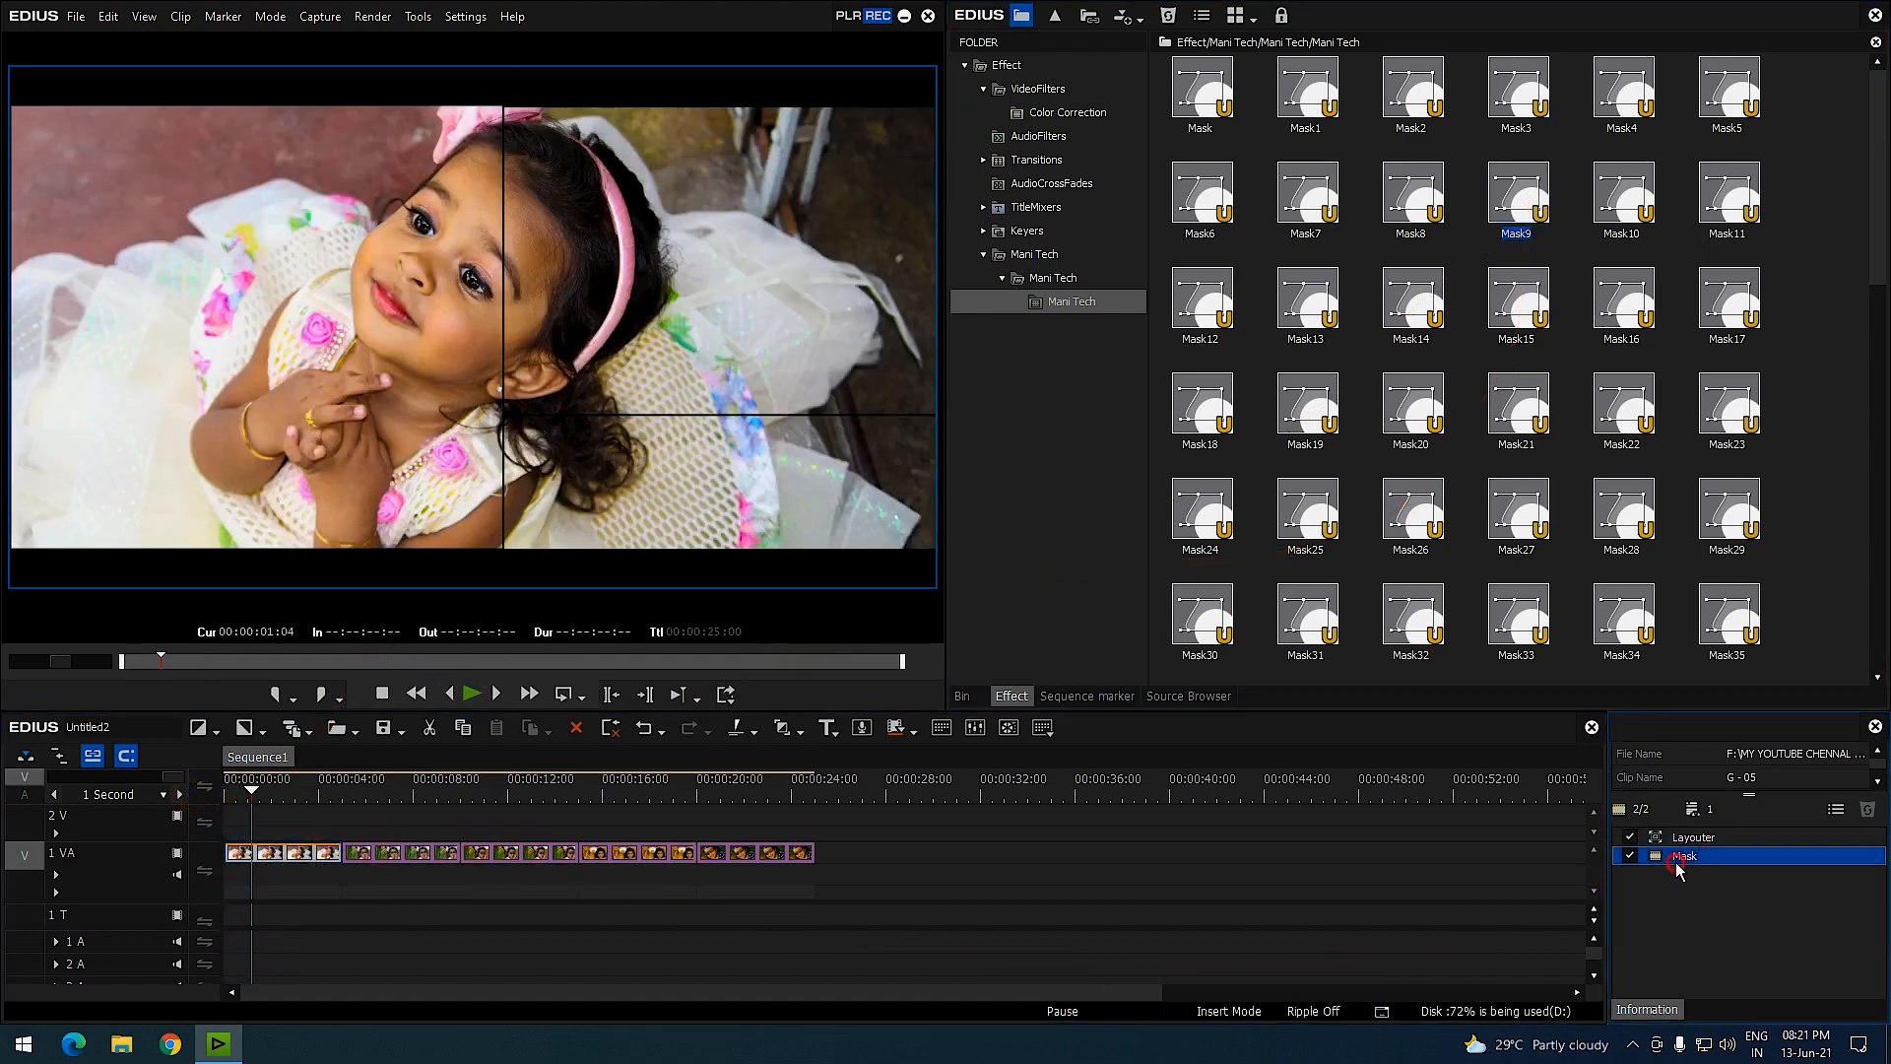
Apply the Mask10 preset to the first timeline clip and delete the leftover Mask9 effect.
click(1635, 209)
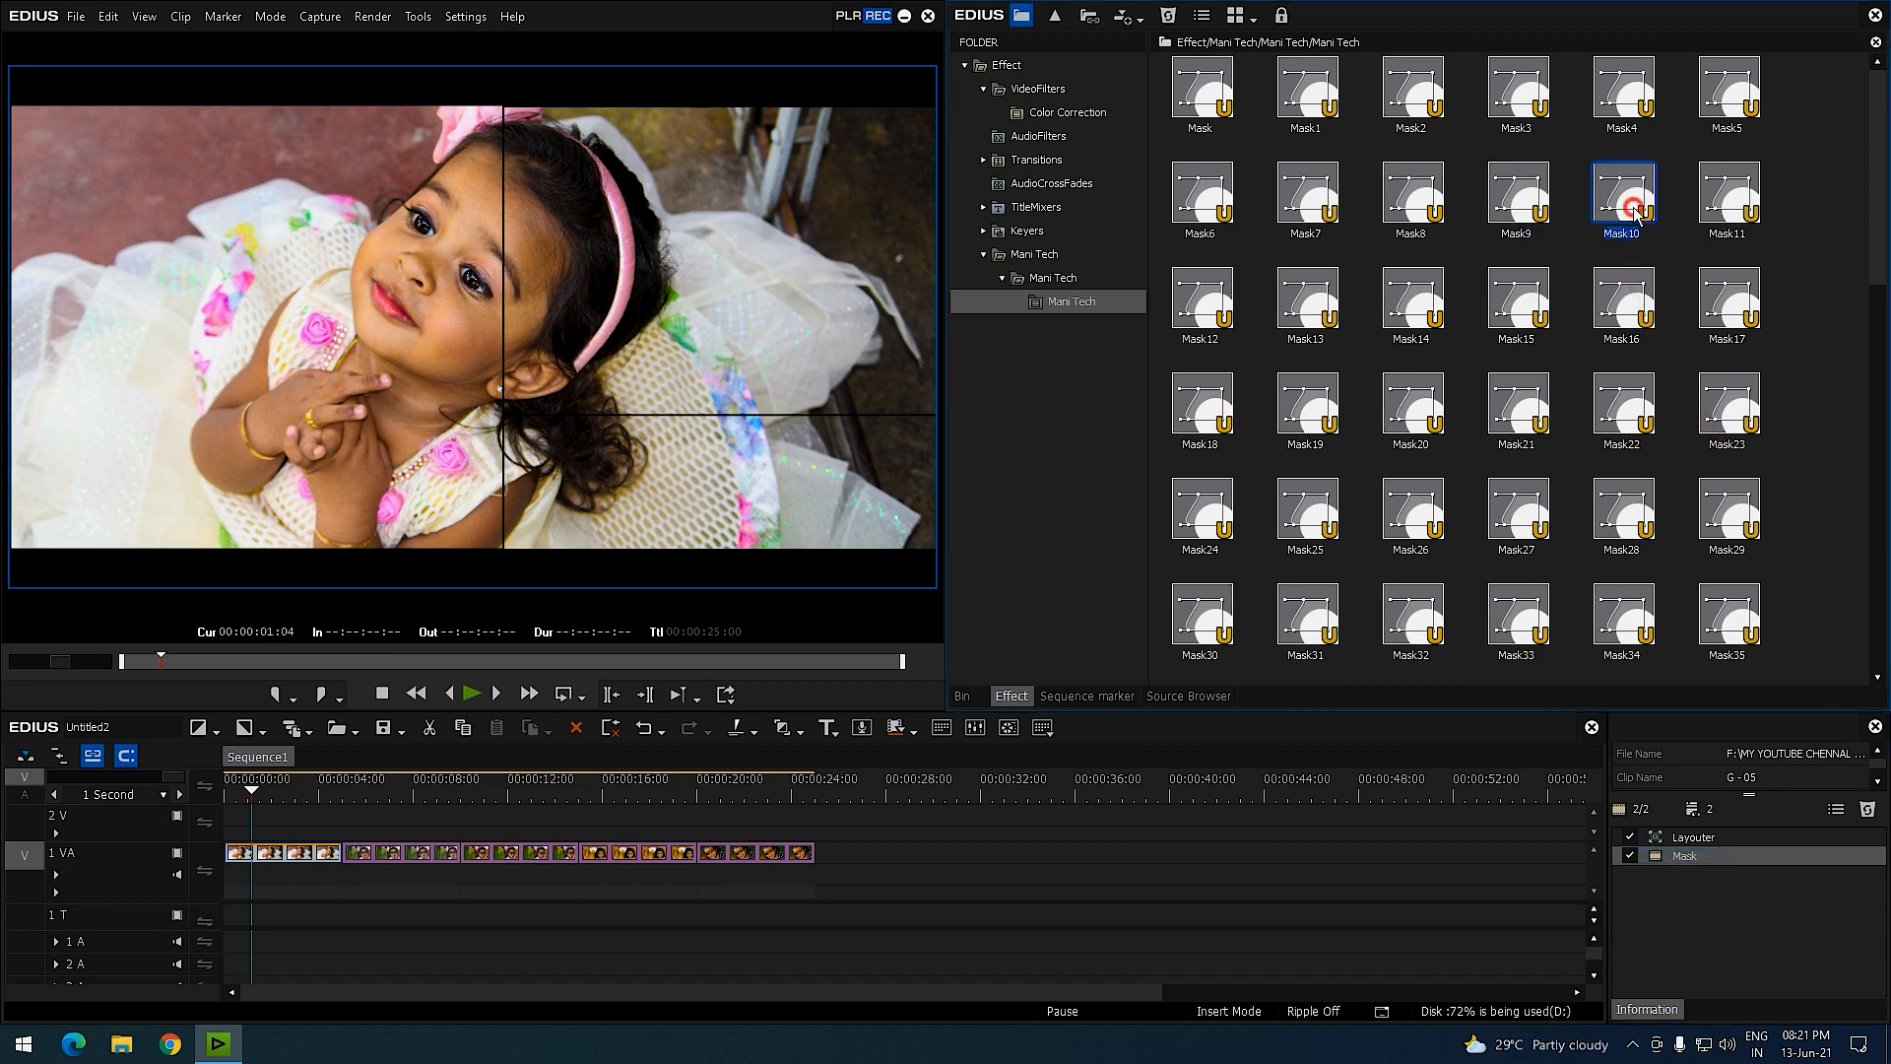
drag(277, 863, 279, 863)
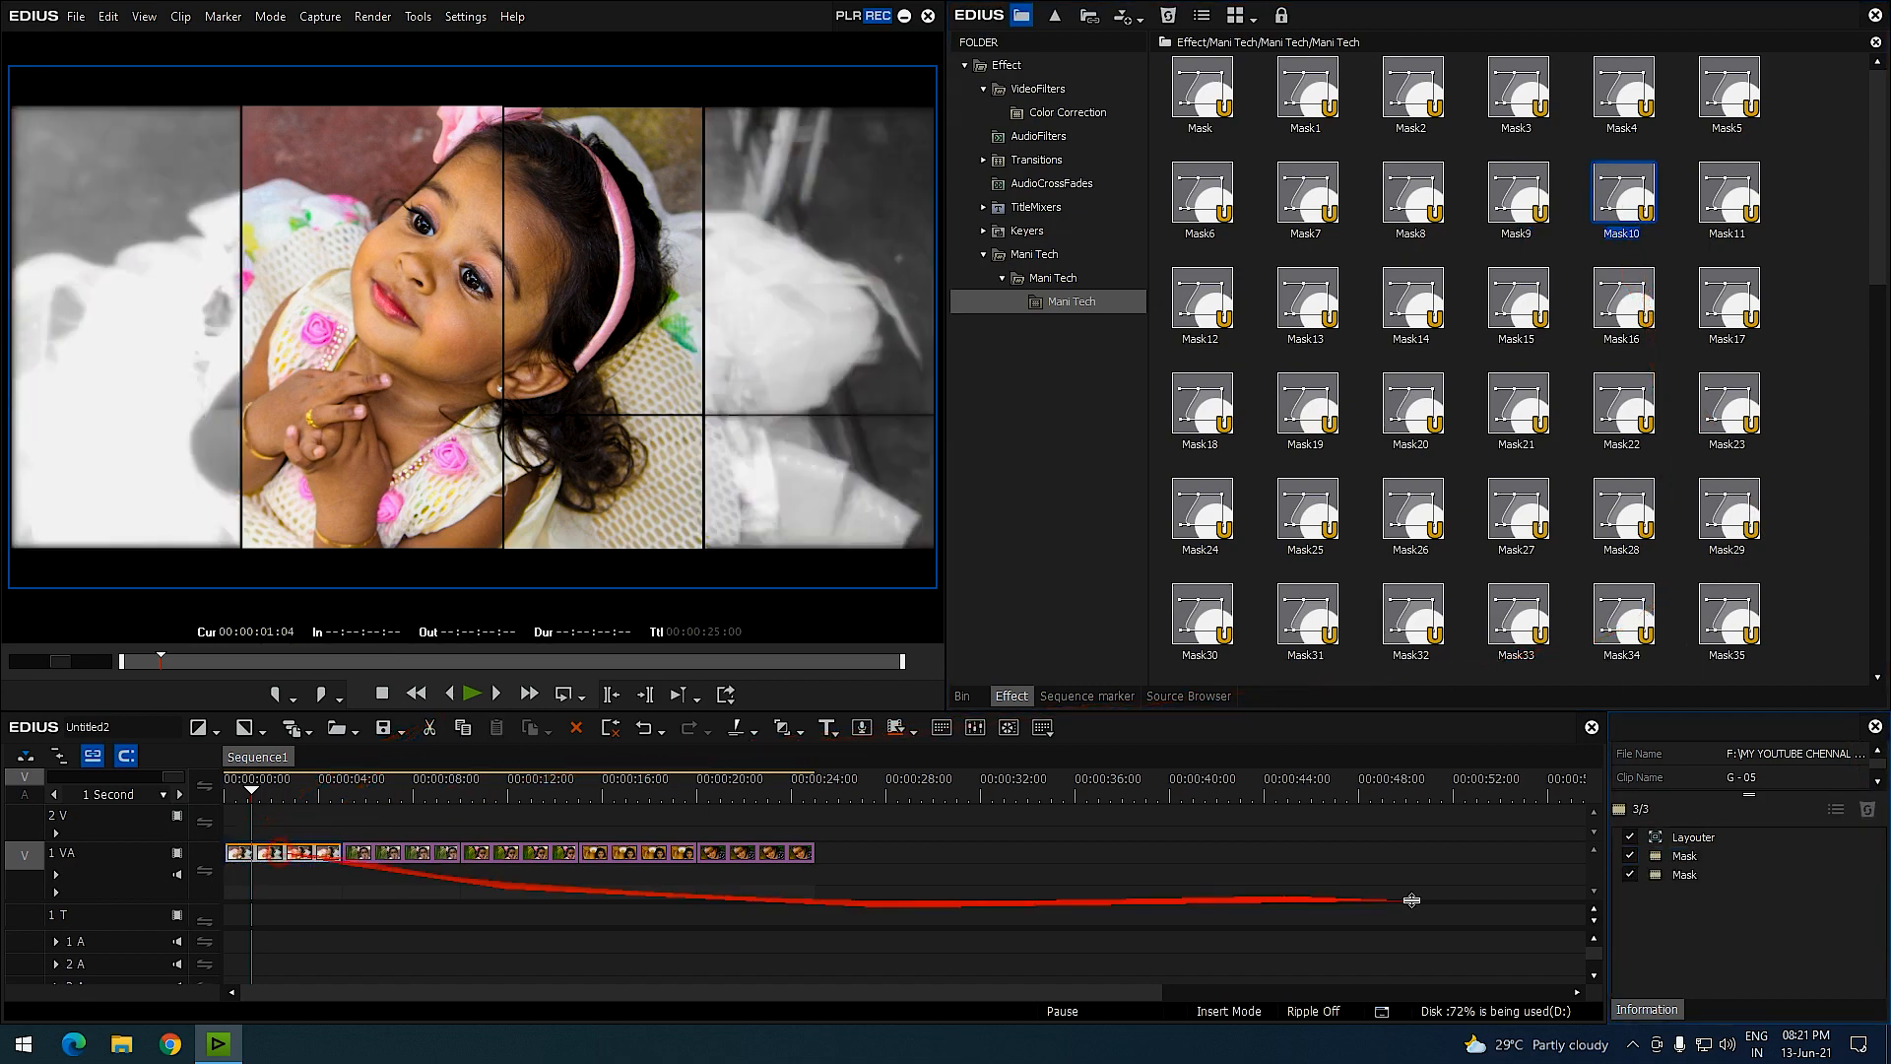
click(1864, 809)
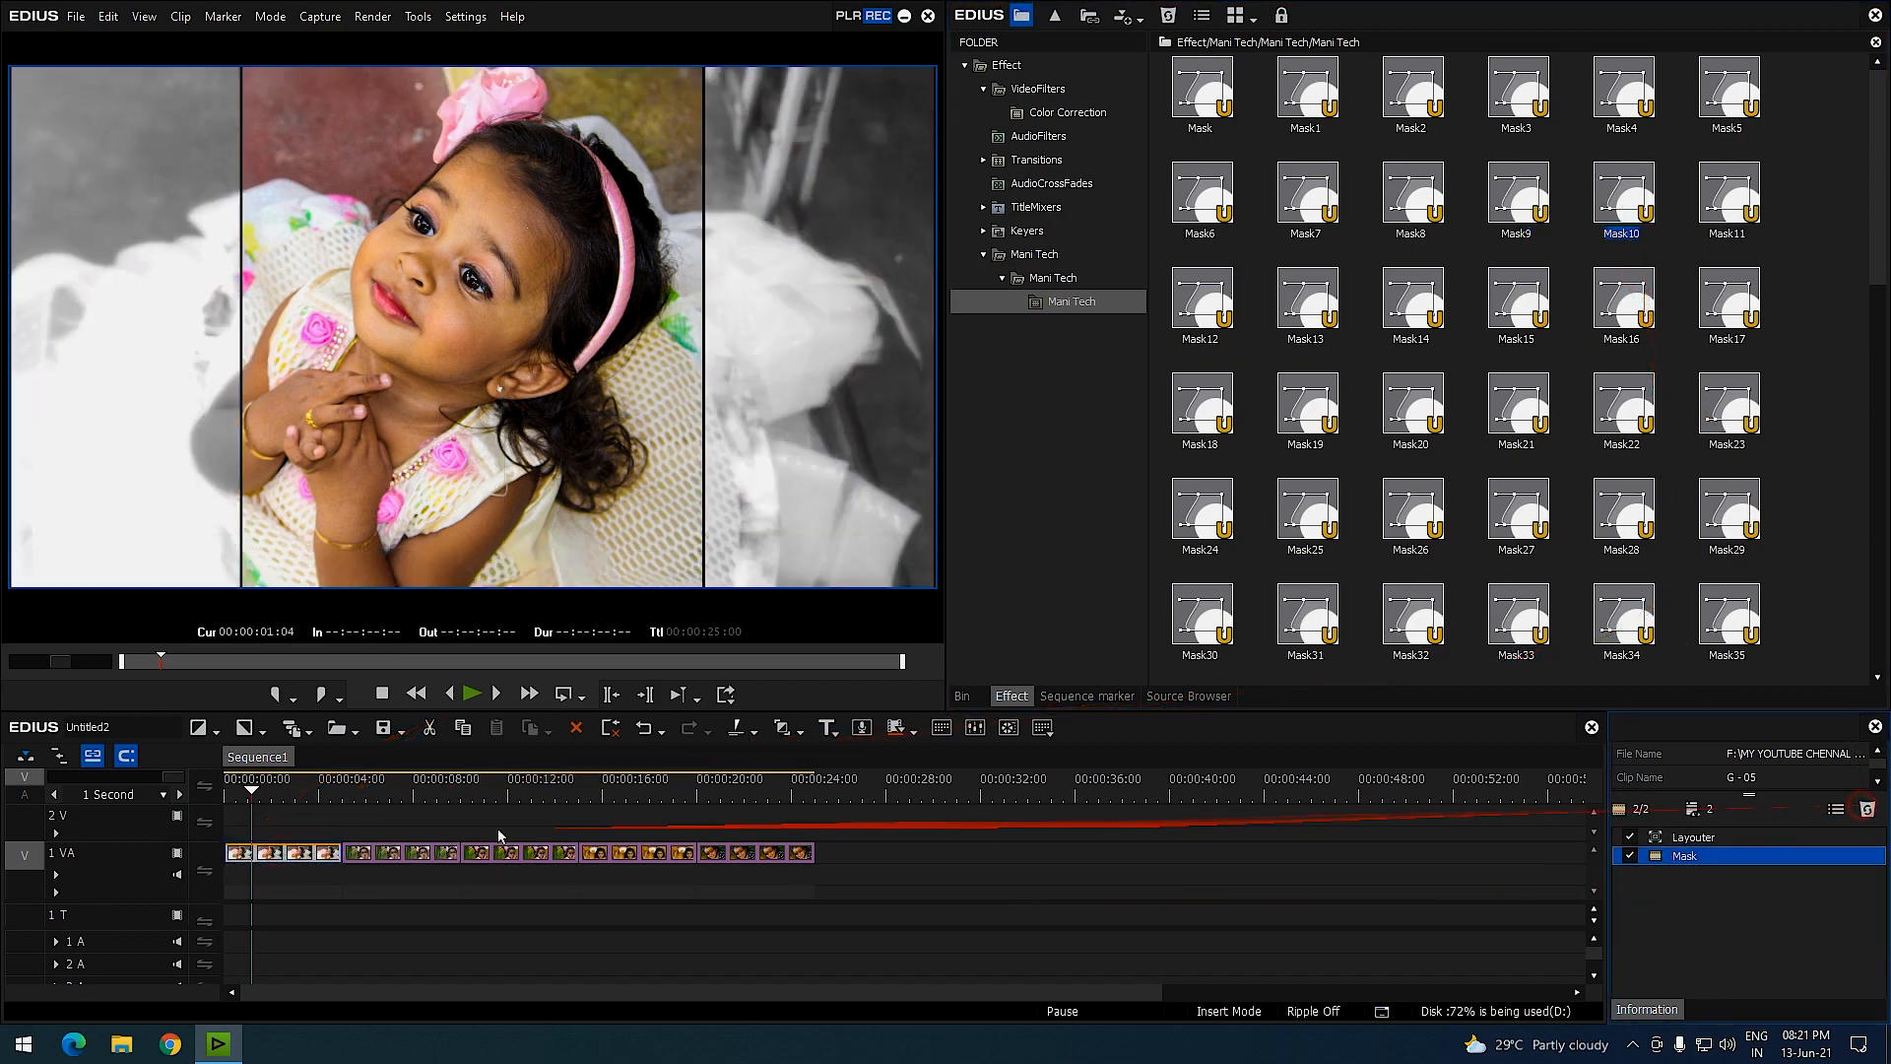
Play the first clip from its start with the Mask10 preset and delete the mask.
drag(253, 794, 154, 796)
key(space)
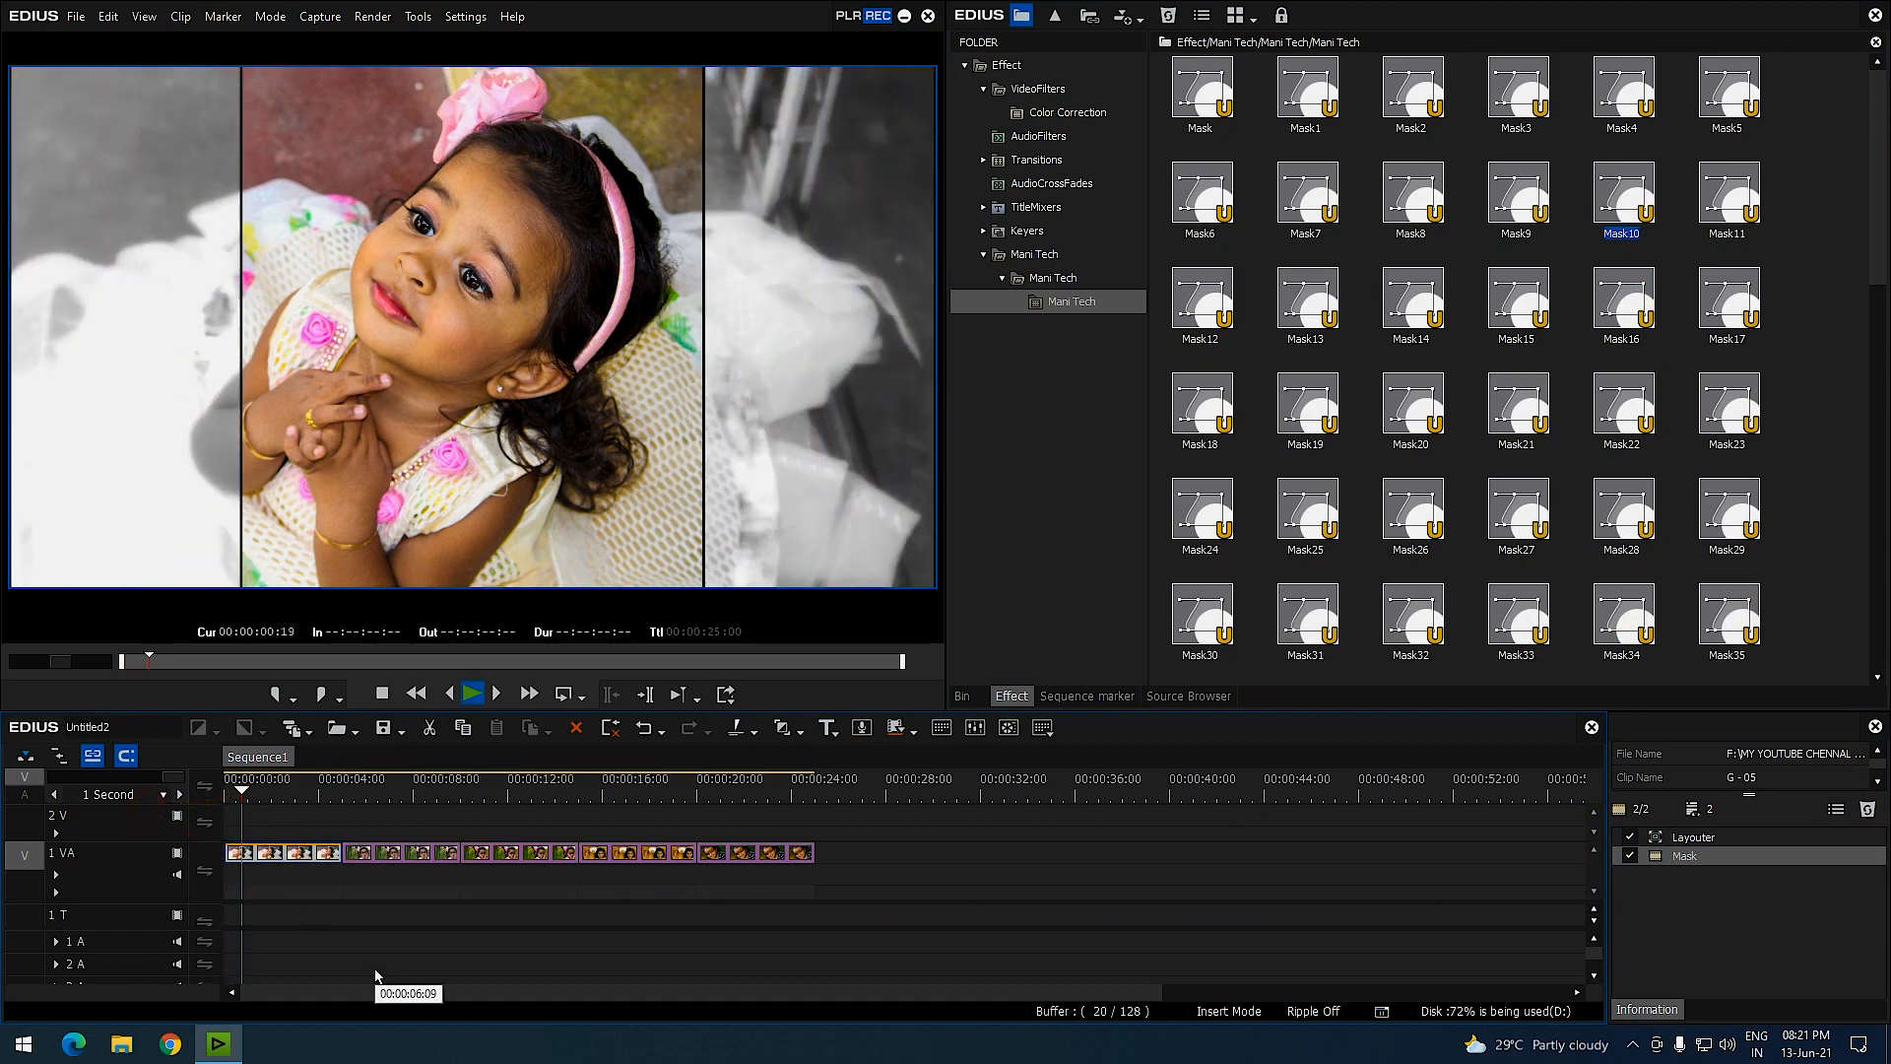
drag(326, 802, 316, 820)
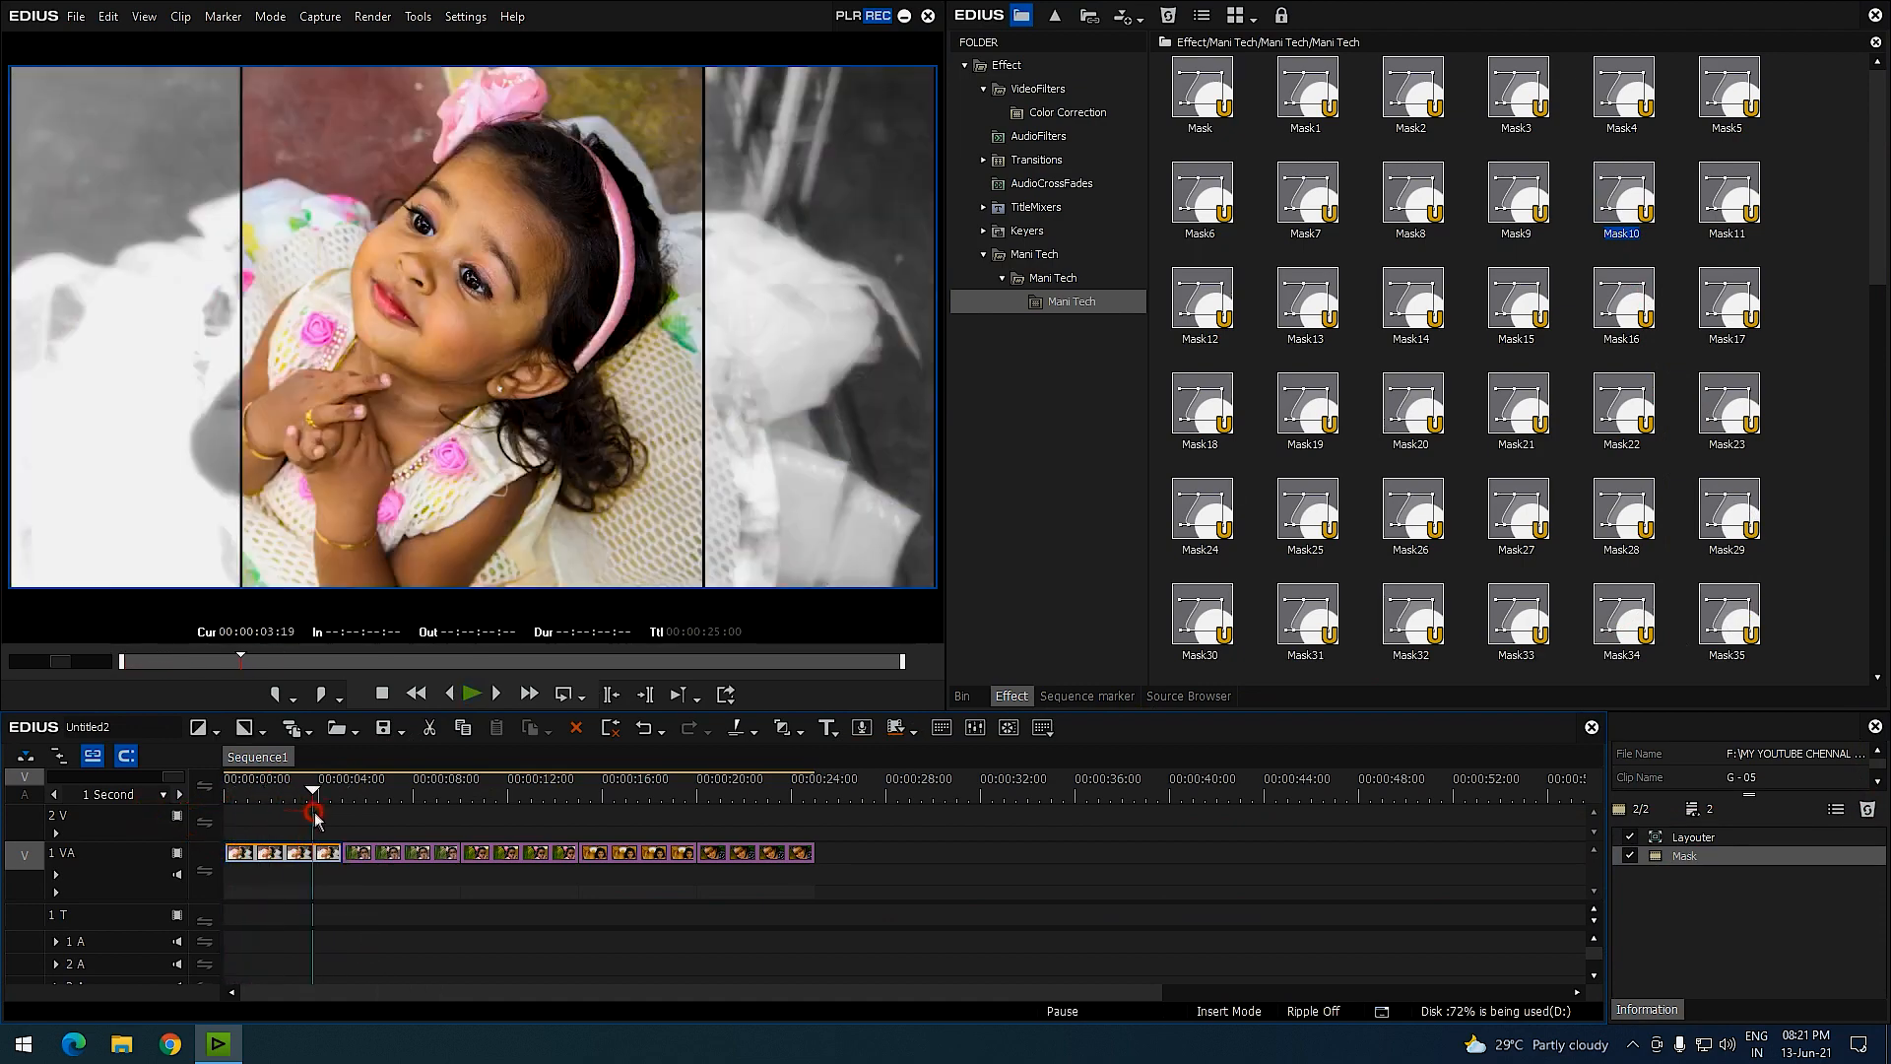
click(1869, 809)
Try the Mask11 preset on the first timeline clip and delete its mask.
drag(1728, 197, 249, 794)
click(1686, 856)
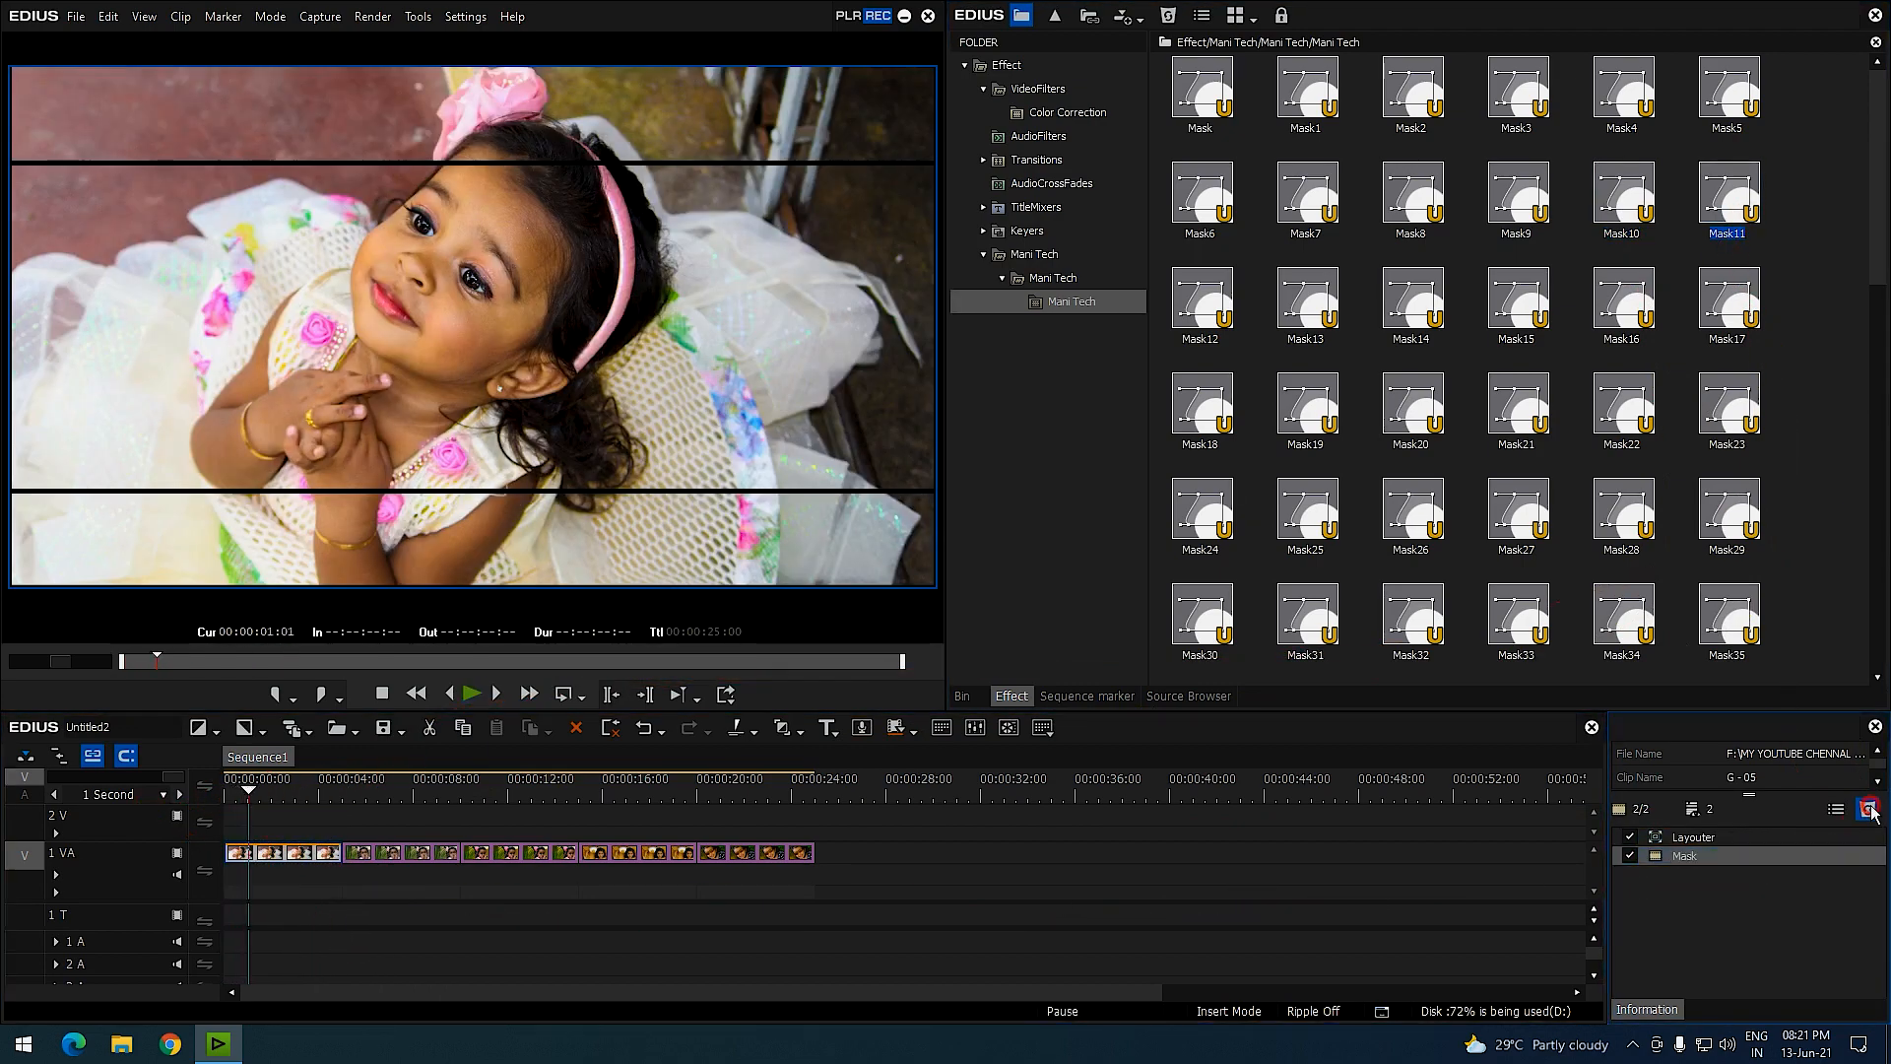
click(1868, 810)
Trim the first clip to end at 00:00:02:01 and move the second clip up against it.
click(256, 791)
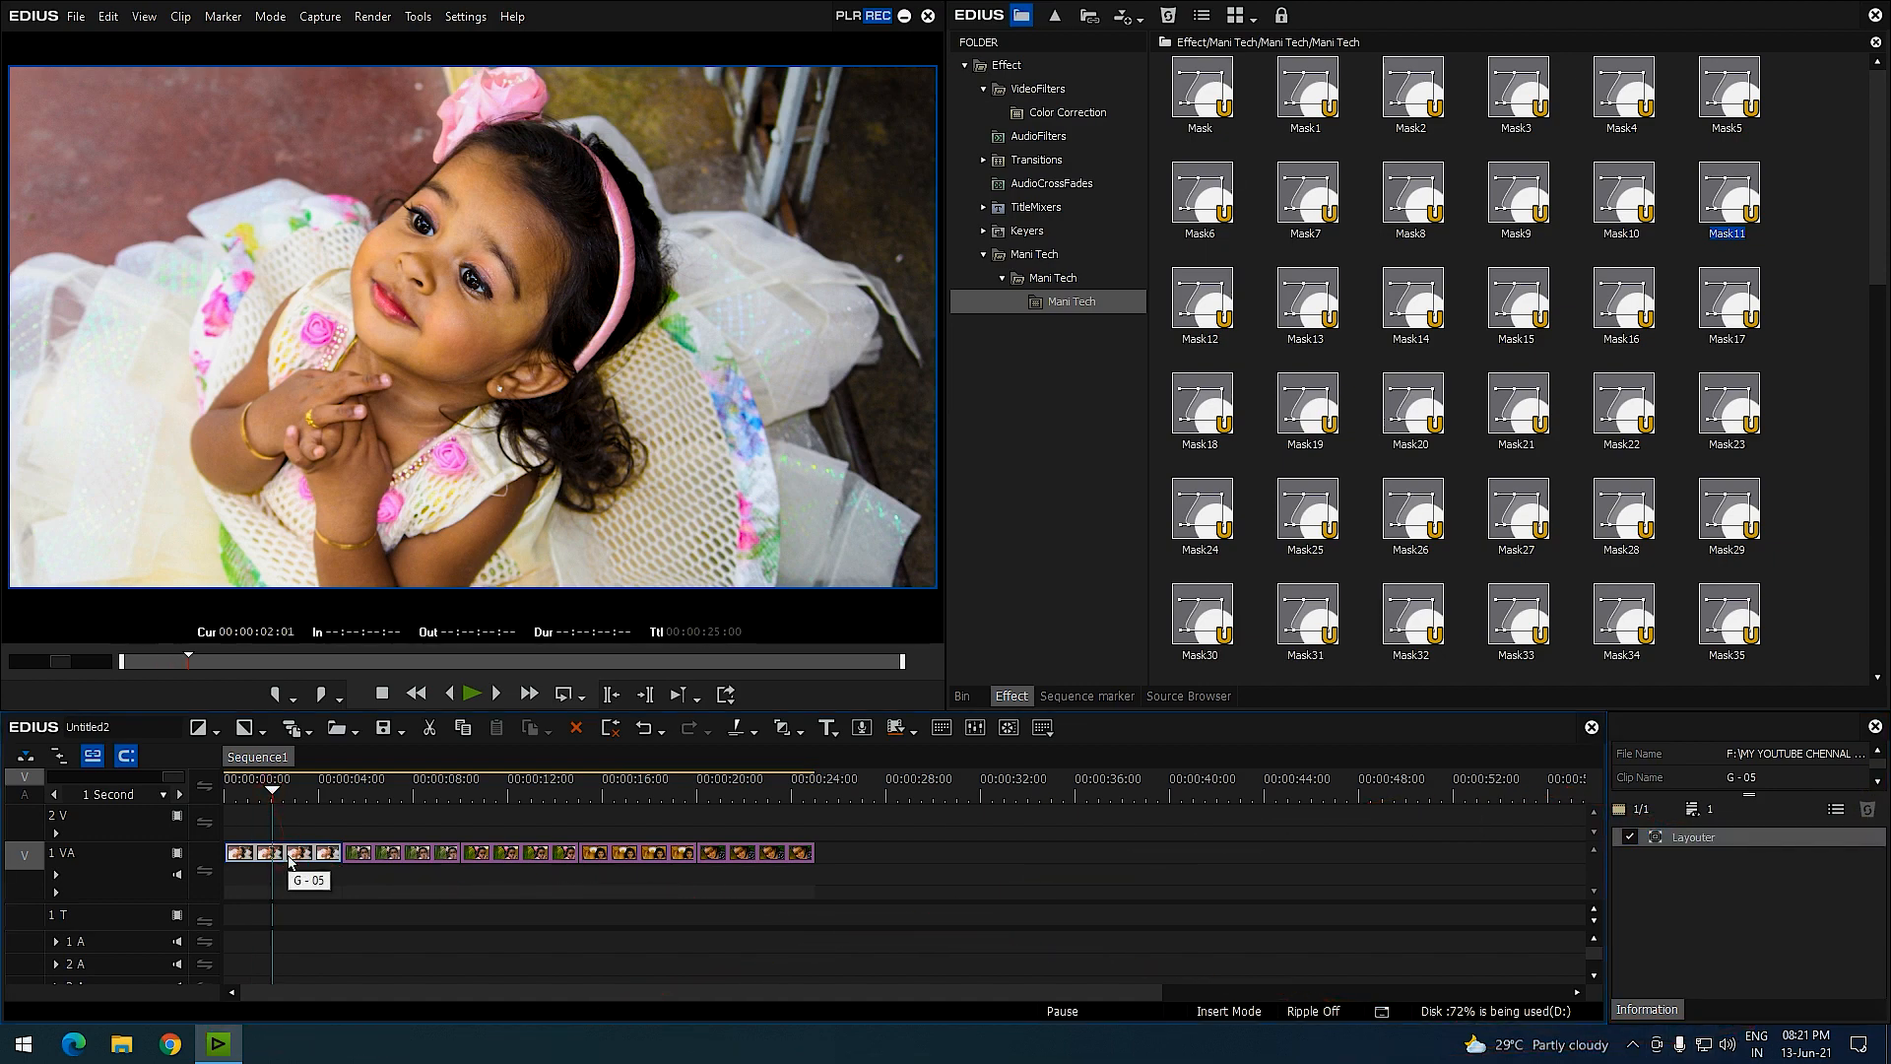
key(c)
key(Delete)
drag(367, 855, 296, 856)
Trim the ends of the second and third clips and move the following clips up to close the gaps.
click(335, 792)
drag(492, 855, 371, 857)
click(389, 792)
drag(609, 855, 420, 855)
Trim the fourth clip to end at 00:00:08:23 and the fifth, moved up against it, to end at 00:00:10:21.
click(434, 784)
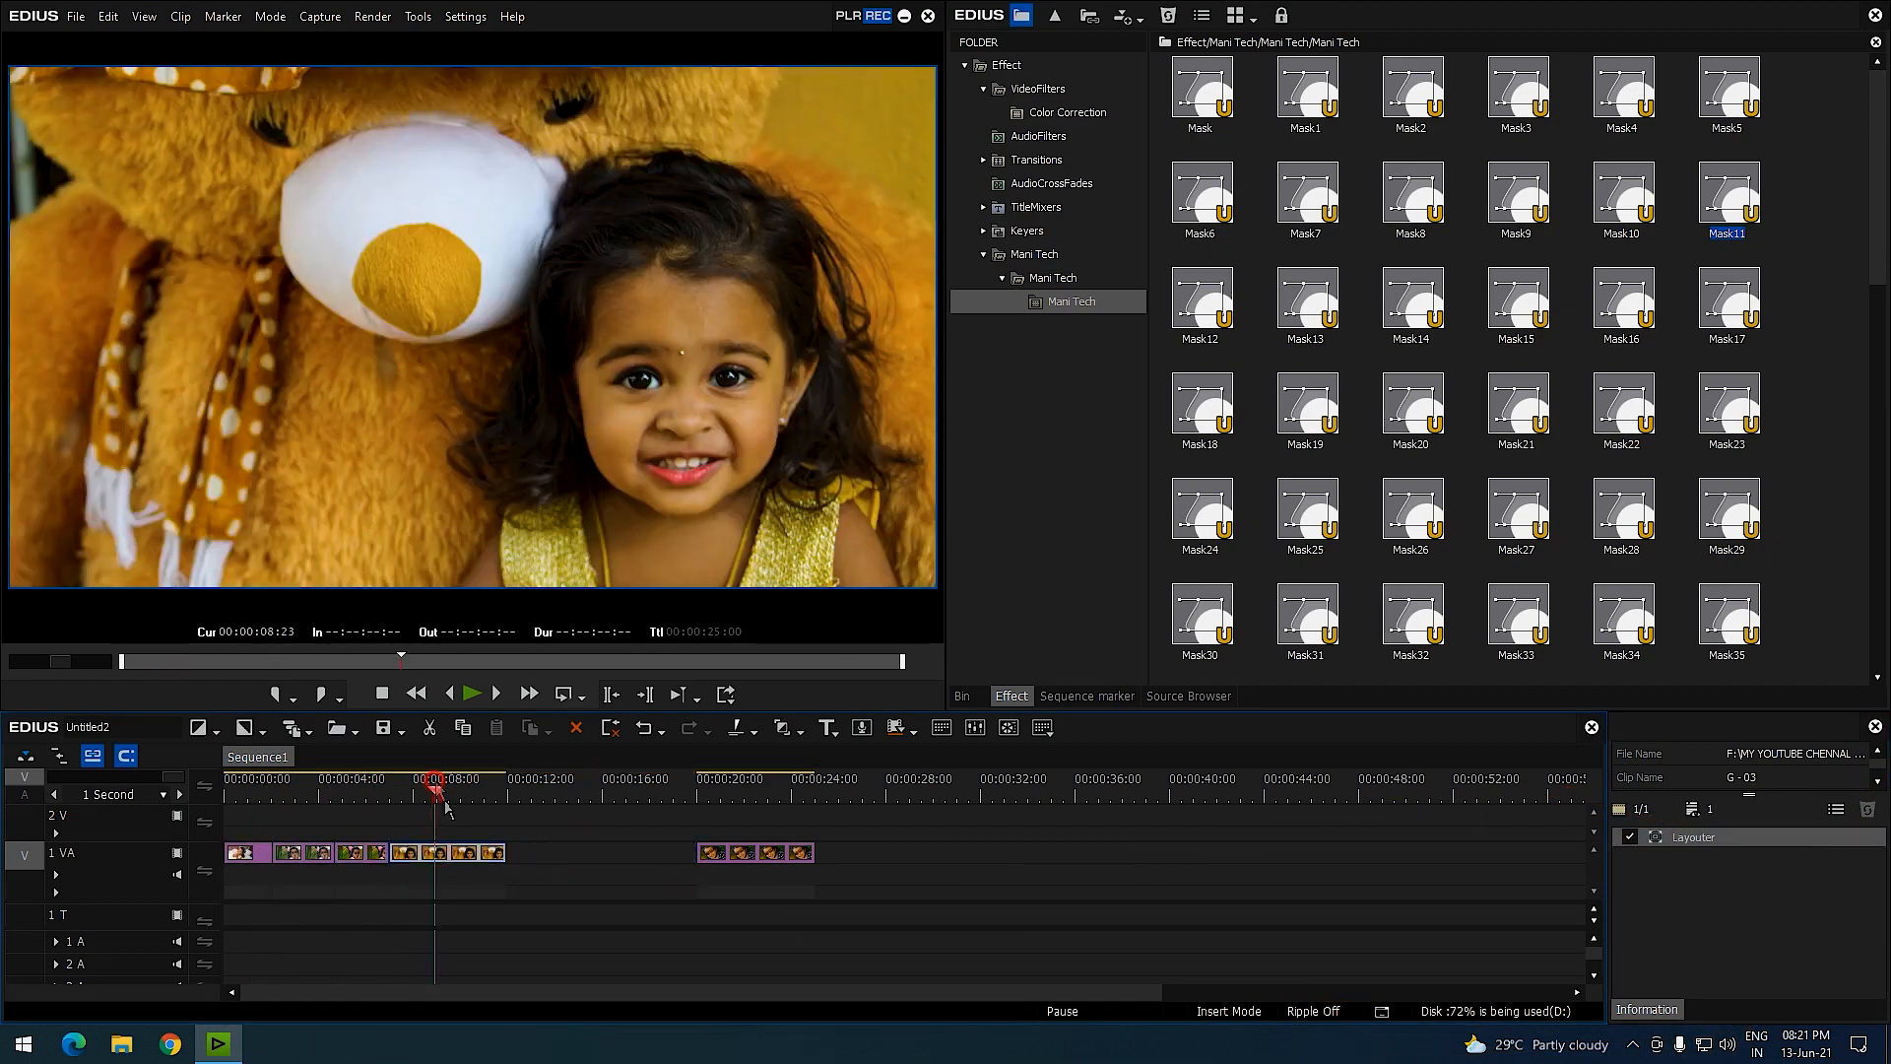
key(c)
key(Delete)
drag(757, 855, 493, 859)
click(480, 791)
key(c)
key(Delete)
Copy the five trimmed clips and paste the set five times in a row at the end of the sequence.
drag(236, 826, 447, 900)
key(ctrl+c)
key(ctrl+v)
drag(818, 859, 210, 898)
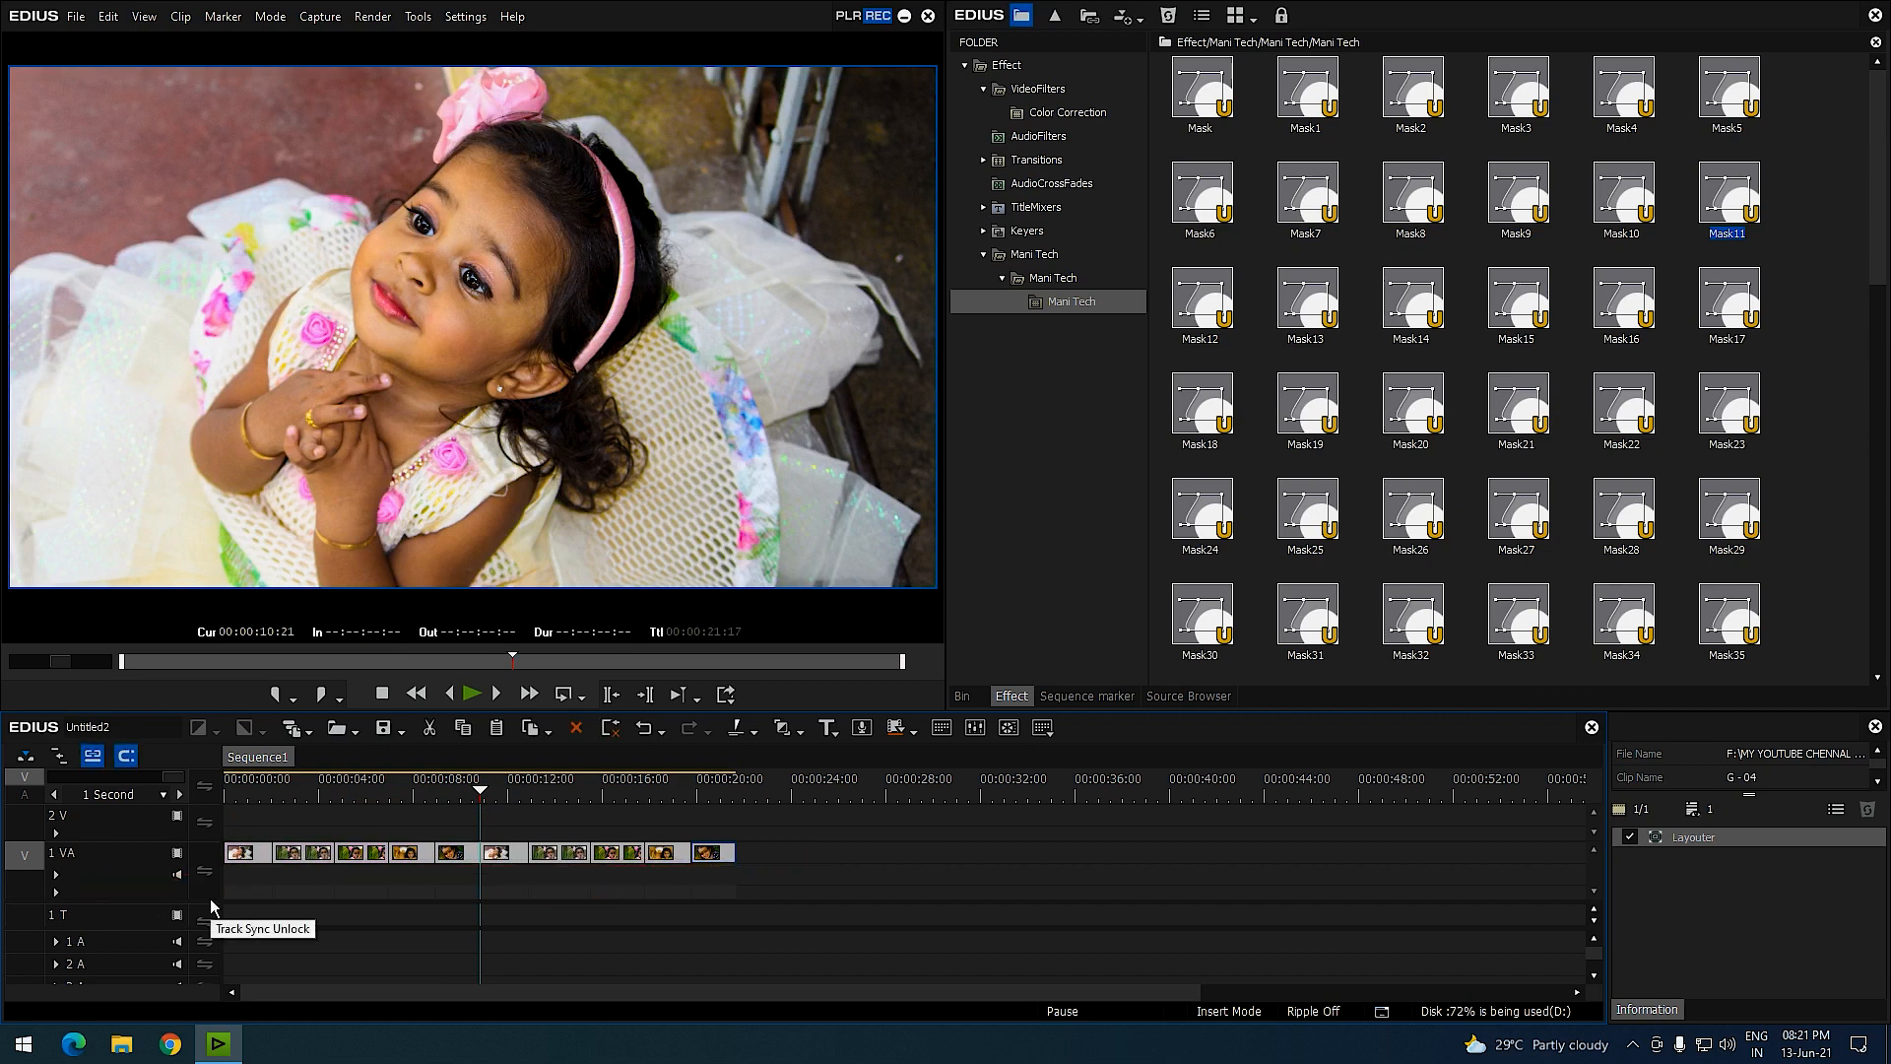
key(ctrl+v)
key(ctrl+v)
key(ctrl+v)
key(ctrl+v)
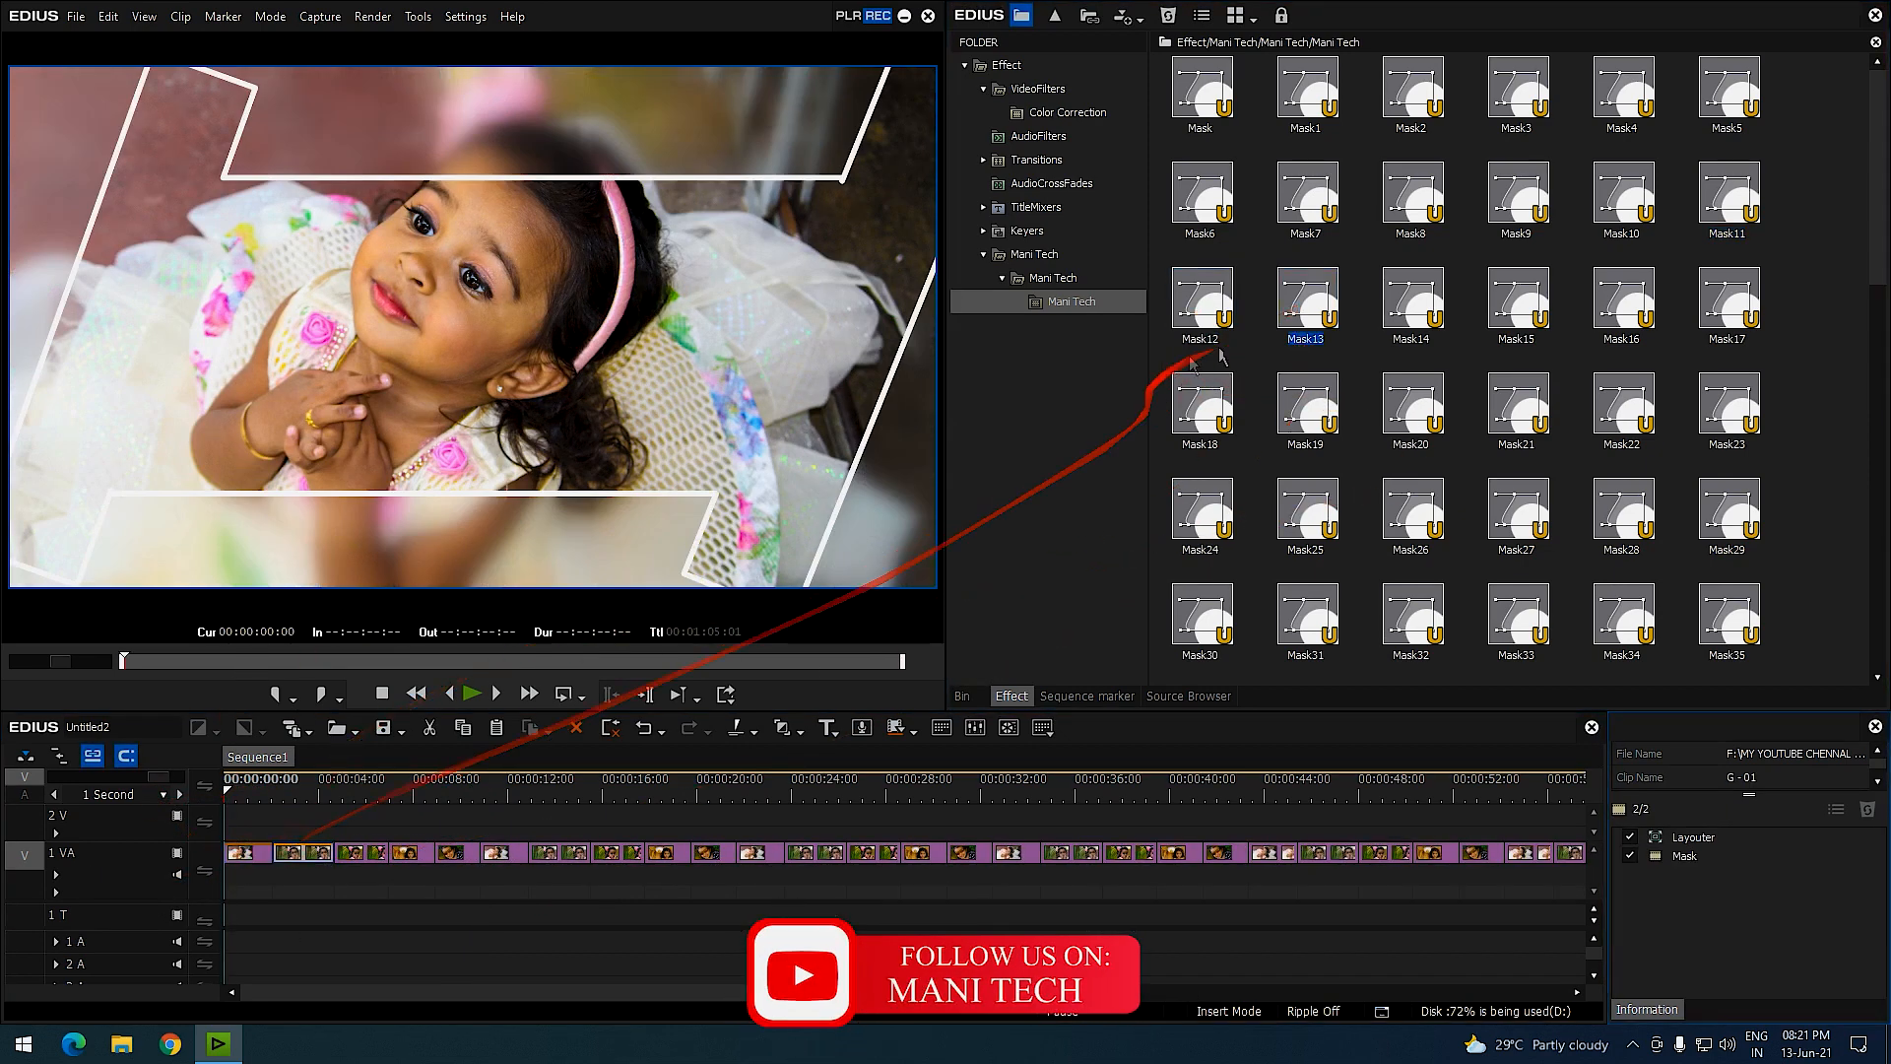
Apply the Mask14 to Mask19 presets, one per clip, to successive clips starting from the third.
drag(1411, 305, 409, 854)
drag(1619, 304, 458, 854)
drag(1725, 304, 503, 855)
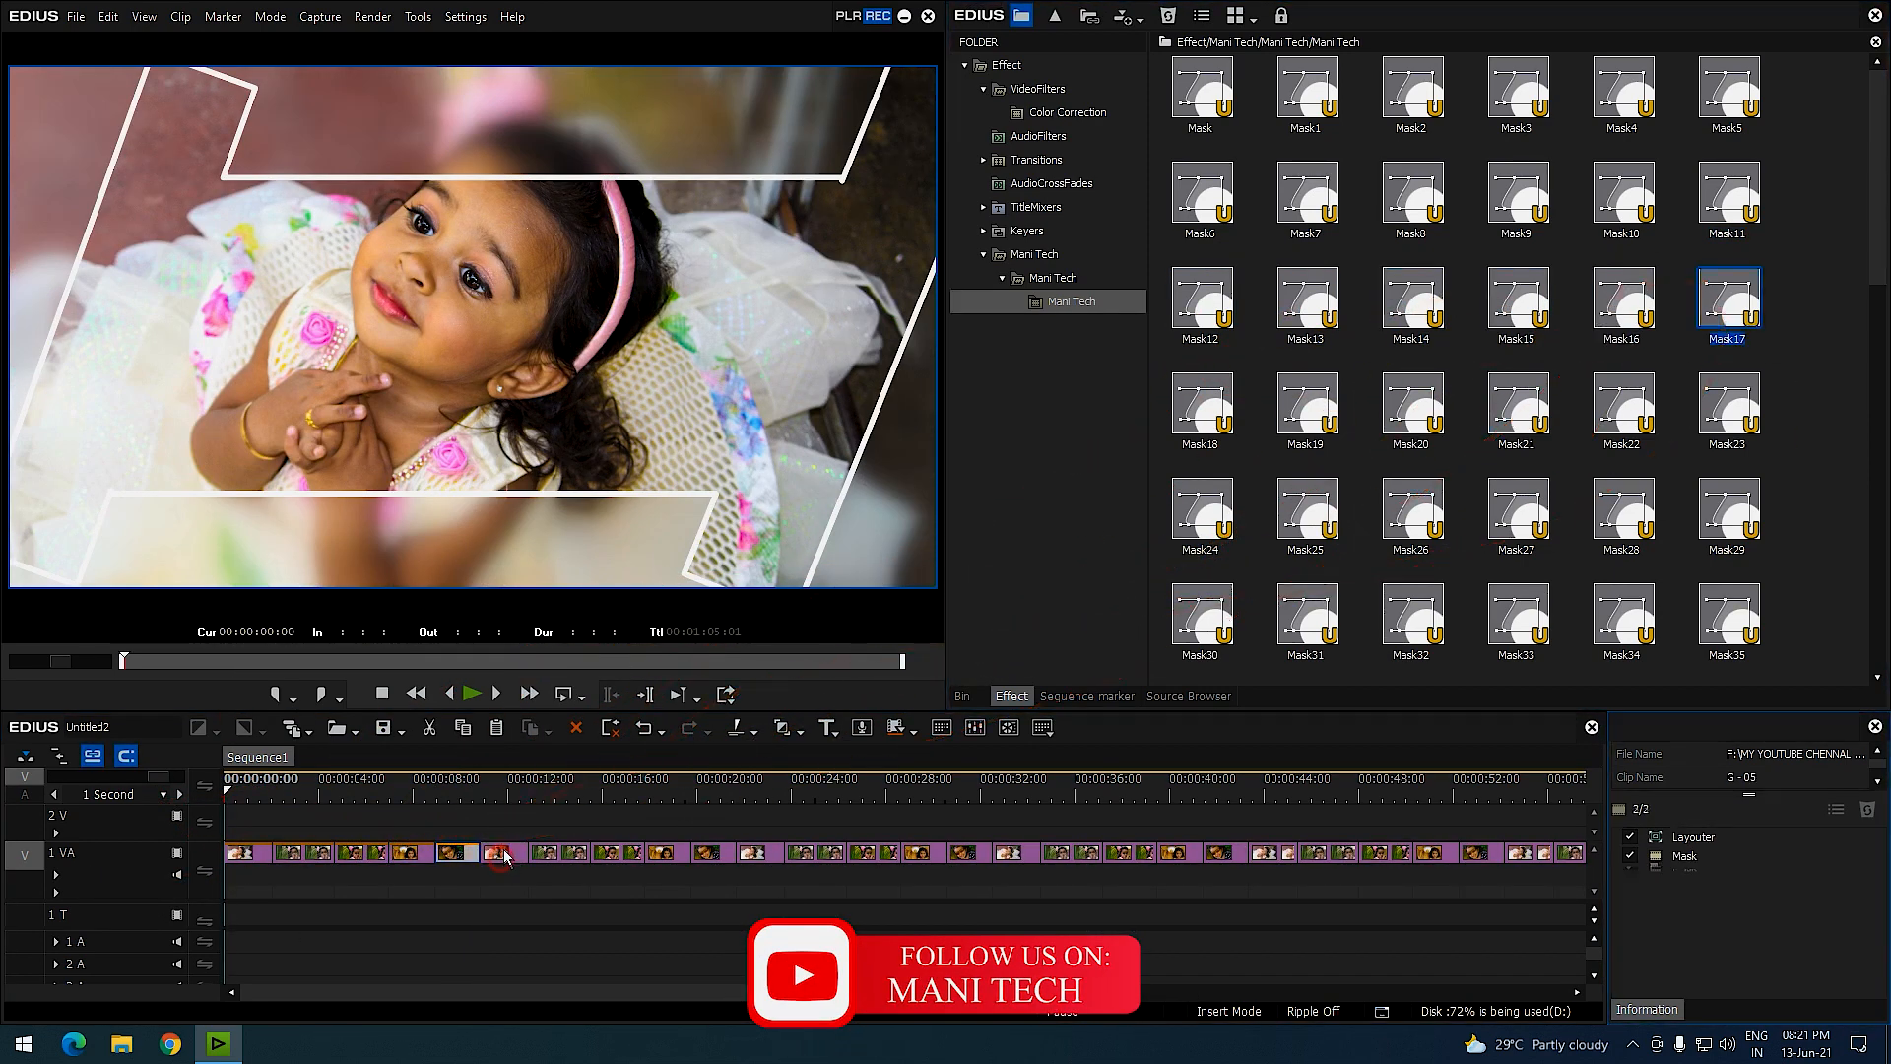
drag(1203, 409, 558, 854)
drag(1314, 412, 749, 759)
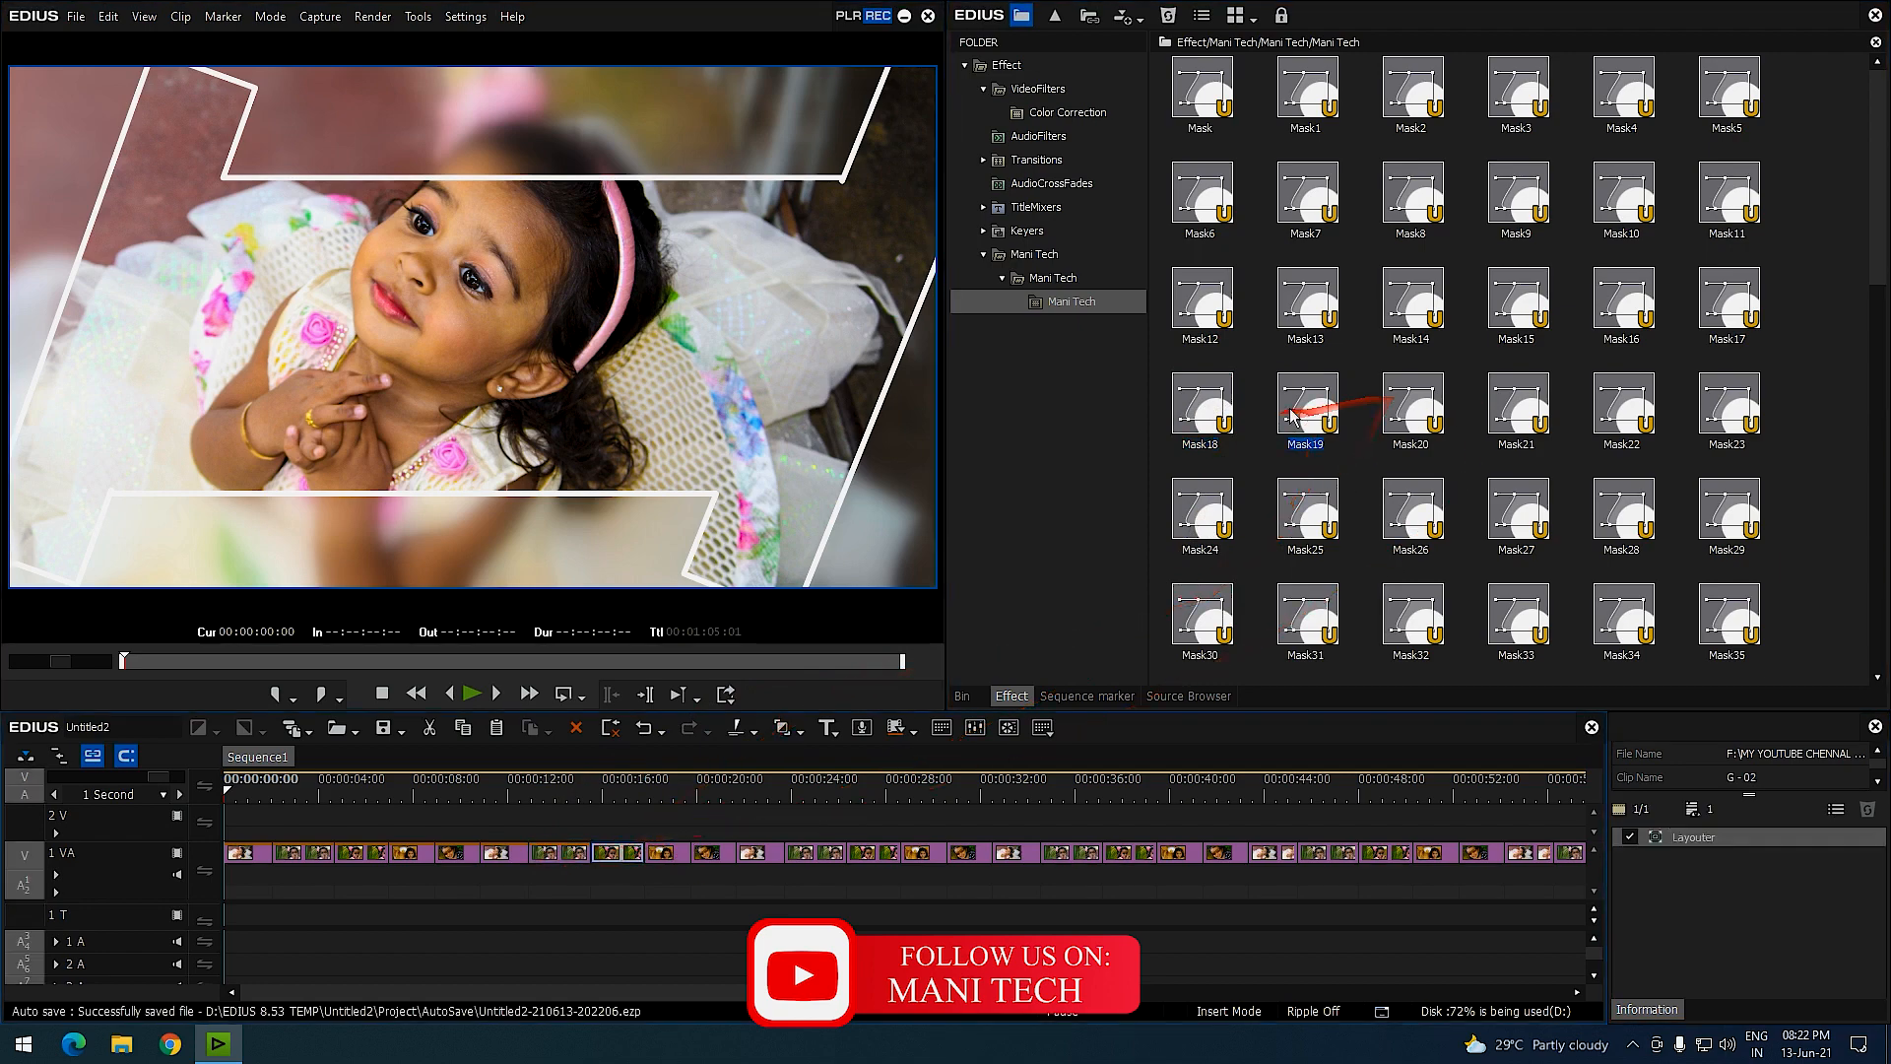
Apply the Mask20 to Mask24 presets, one per clip, to the next clips in the sequence.
drag(1409, 411, 672, 855)
drag(1518, 411, 716, 864)
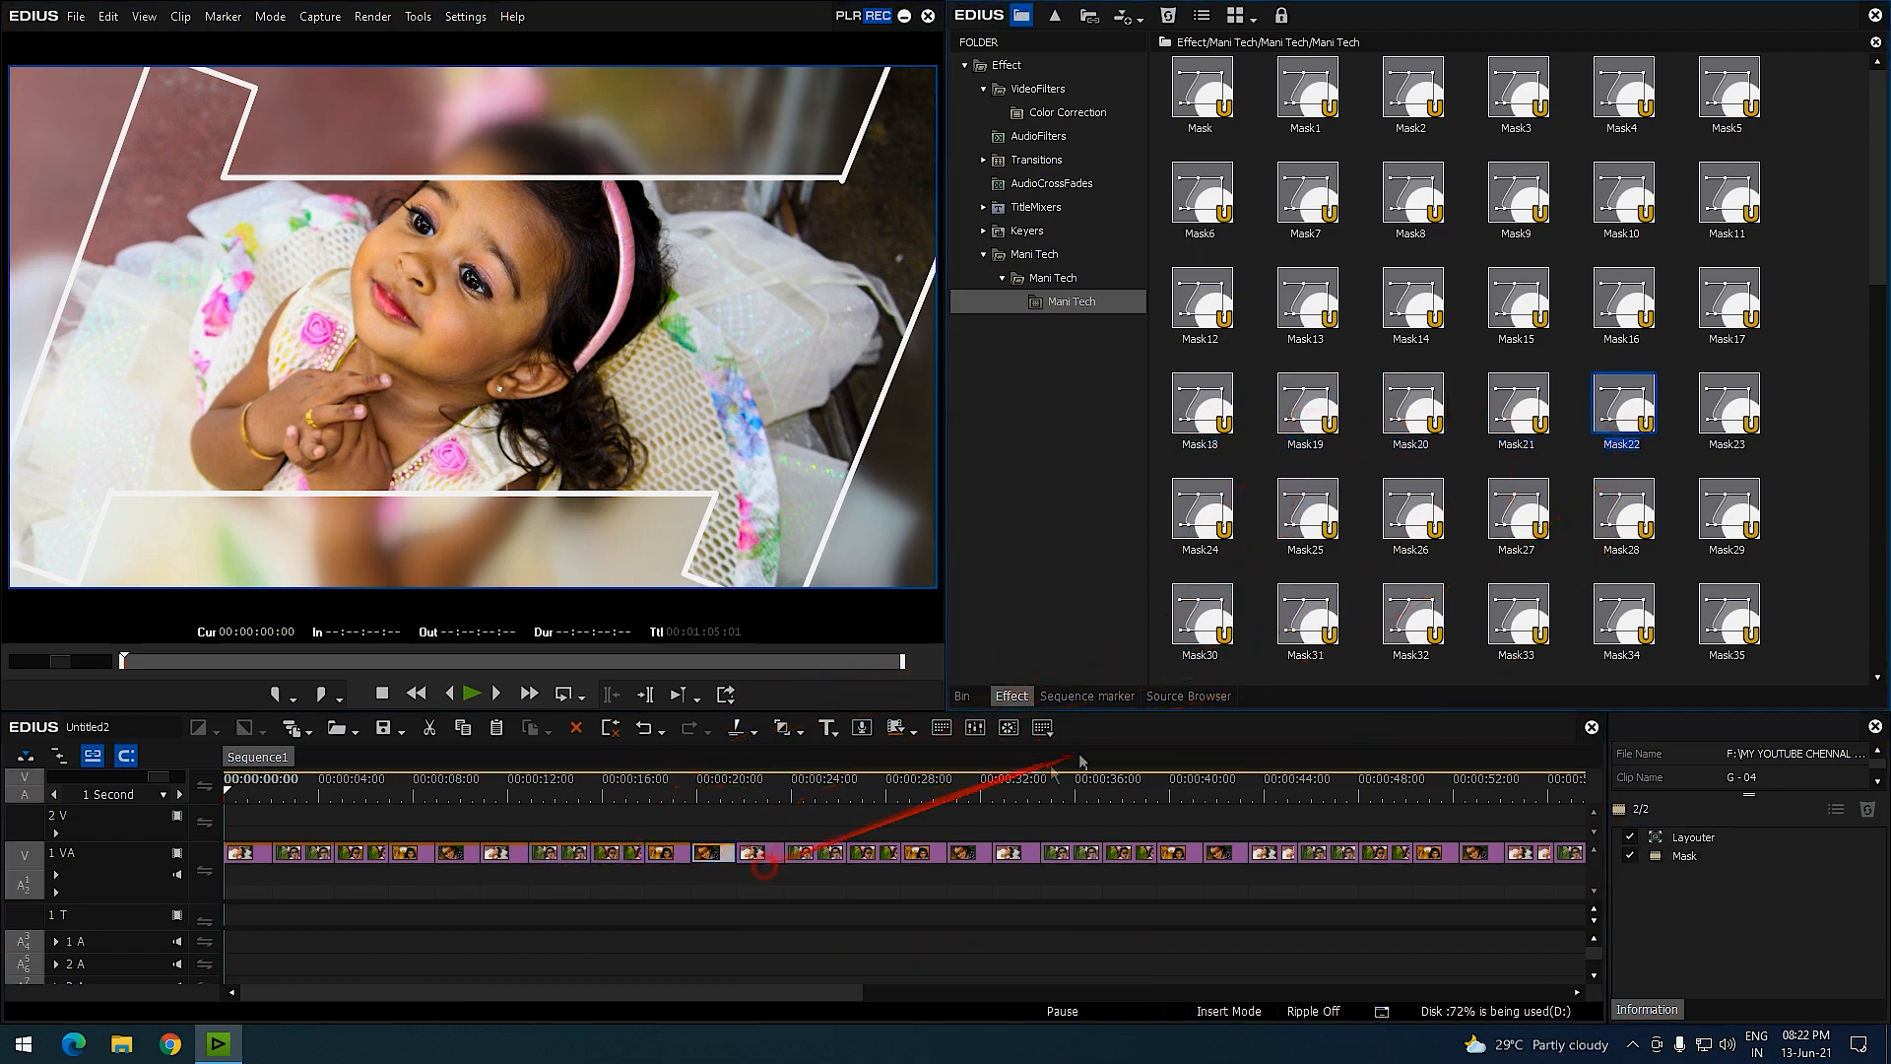
drag(1727, 411, 816, 855)
drag(1205, 512, 872, 855)
Apply the Mask25, Mask26 and Mask27 presets, one per clip, to the next three clips.
drag(1880, 276, 1879, 386)
drag(1315, 197, 946, 936)
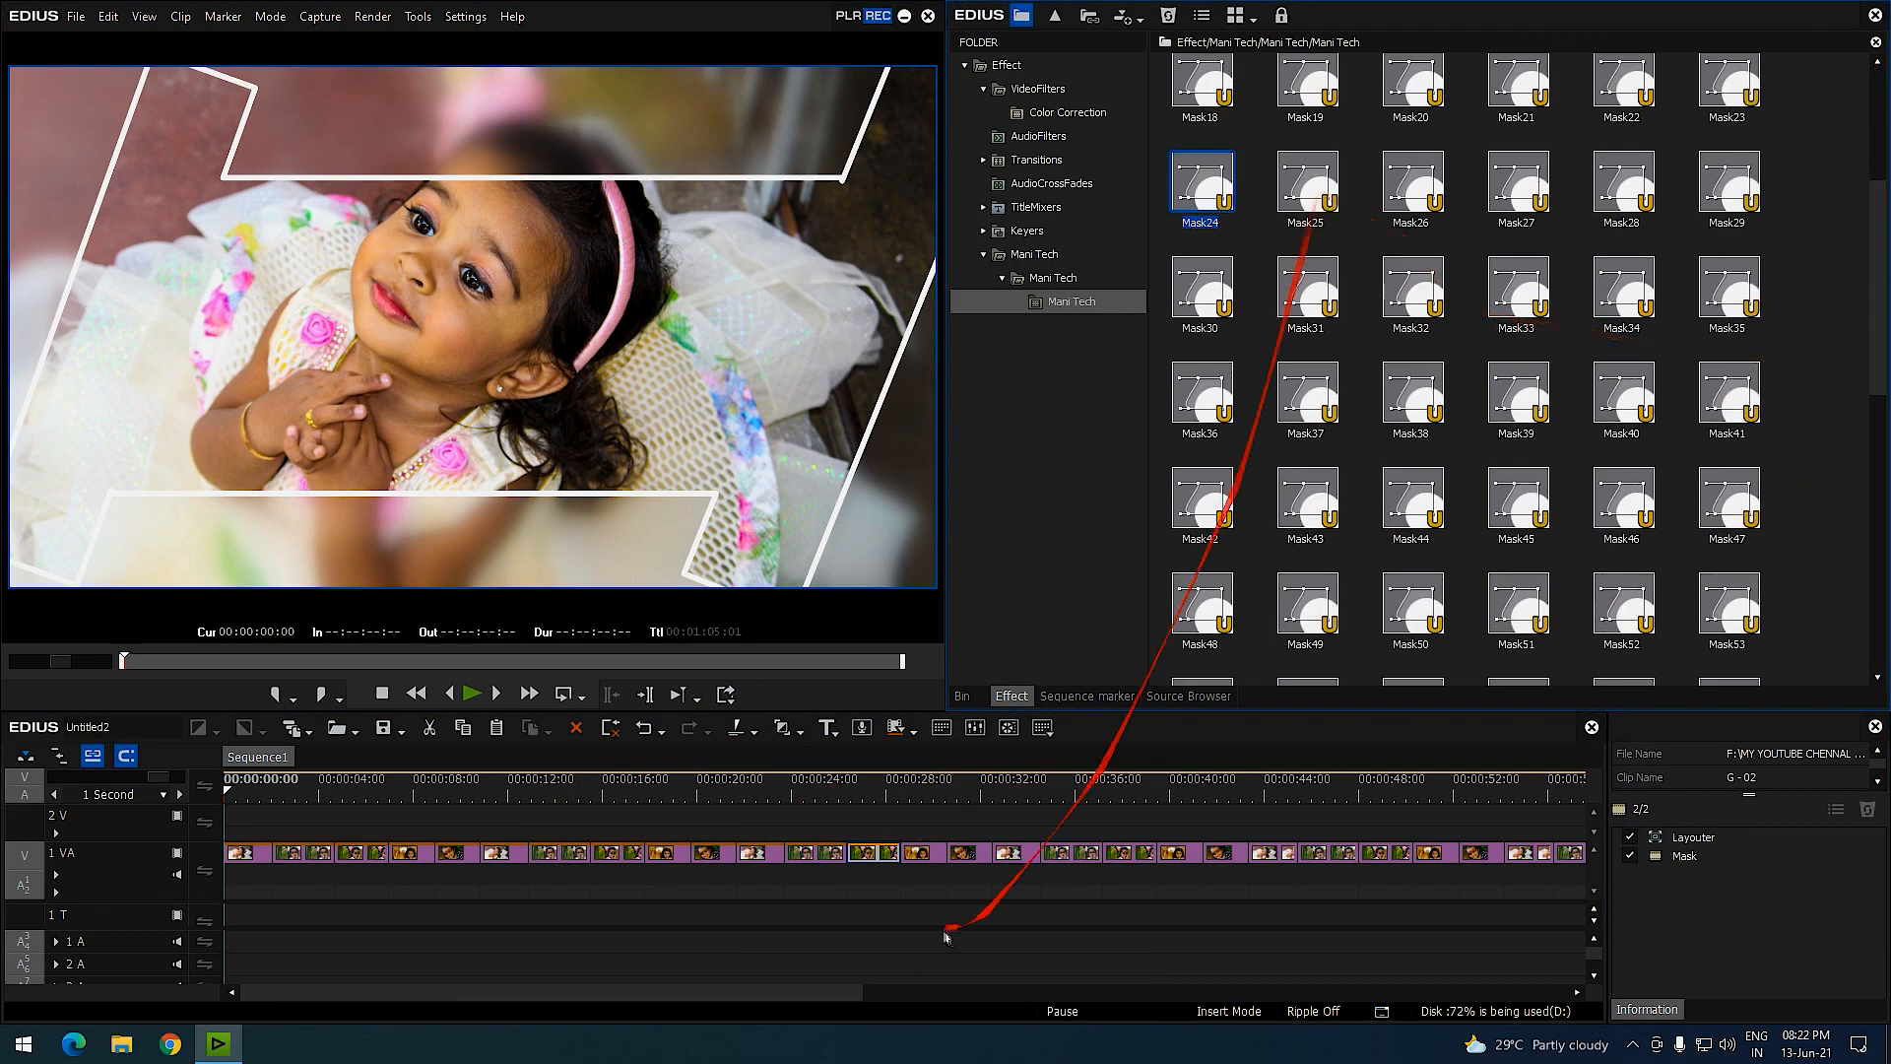
click(879, 791)
drag(1314, 197, 923, 855)
drag(1416, 200, 971, 855)
drag(1523, 200, 1020, 855)
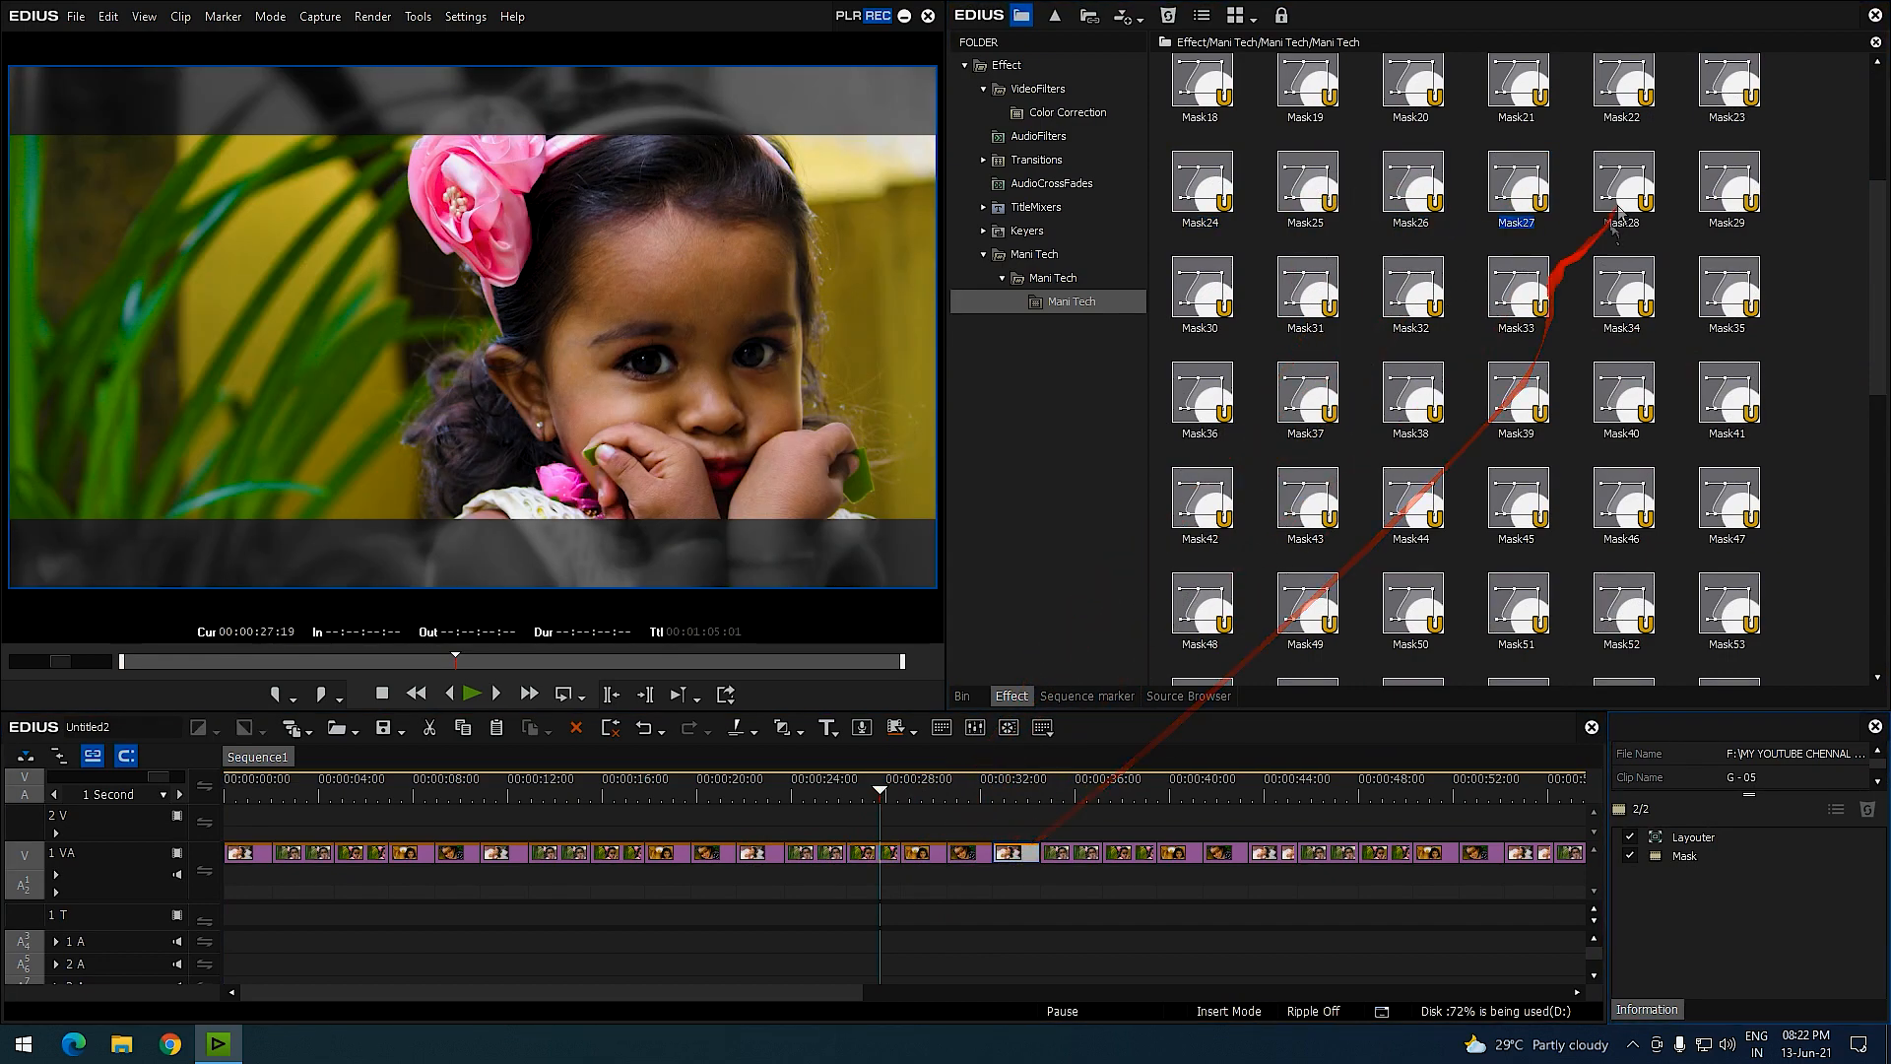
Apply the Mask28 to Mask31 presets to the next four clips and view the Mask31 clip.
drag(1618, 210, 1072, 855)
drag(1198, 296, 1181, 855)
drag(1306, 293, 1227, 855)
click(1223, 791)
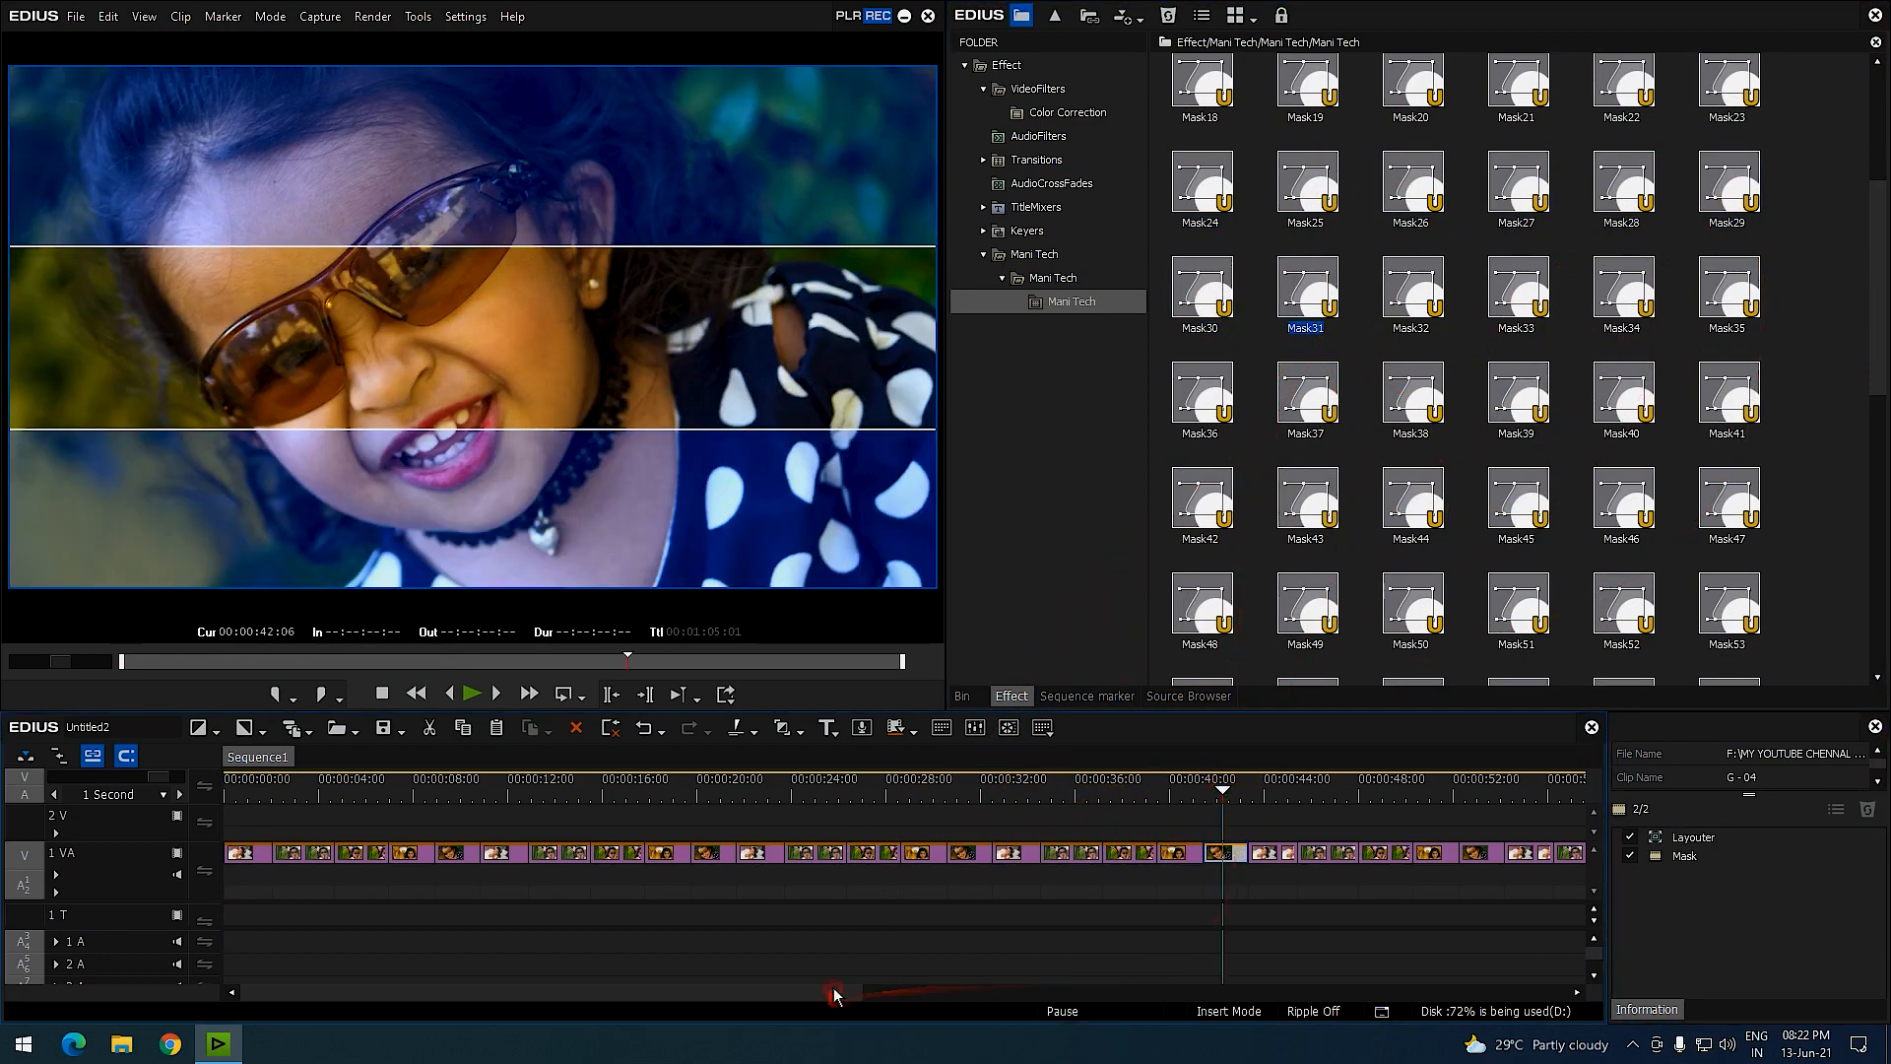
Apply the Mask32 to Mask41 presets, one per clip, to the ten remaining unmasked clips.
drag(836, 994, 1073, 994)
drag(1411, 292, 754, 856)
drag(1517, 292, 800, 854)
drag(1623, 292, 916, 855)
drag(1200, 392, 826, 814)
drag(1157, 631, 1007, 853)
drag(1410, 392, 1133, 855)
drag(1624, 392, 1165, 853)
drag(1729, 392, 1221, 855)
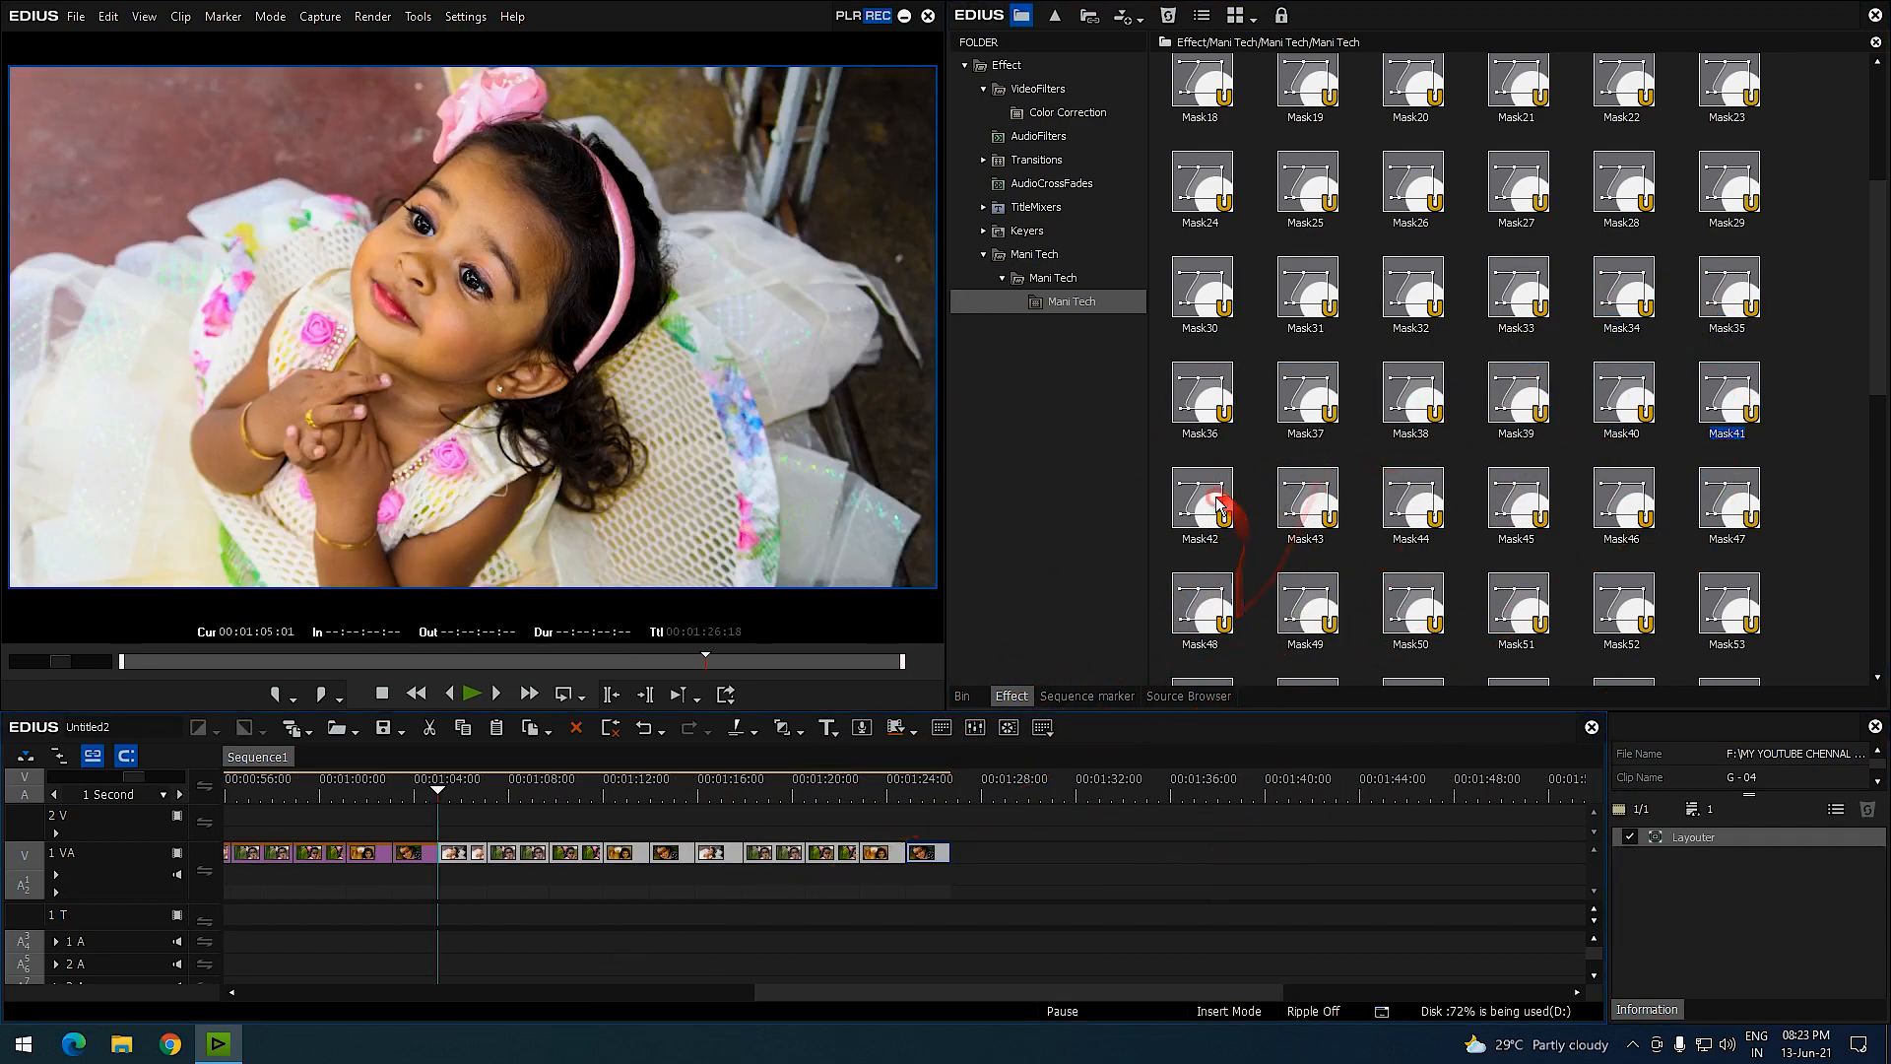
Deselect the newly pasted clips and apply the Mask42 to Mask48 presets to them, one per clip.
drag(1219, 505, 658, 855)
key(ctrl+z)
click(682, 931)
drag(1221, 513, 465, 854)
drag(1308, 505, 518, 853)
drag(1413, 503, 581, 853)
drag(1517, 503, 727, 854)
drag(1202, 605, 774, 854)
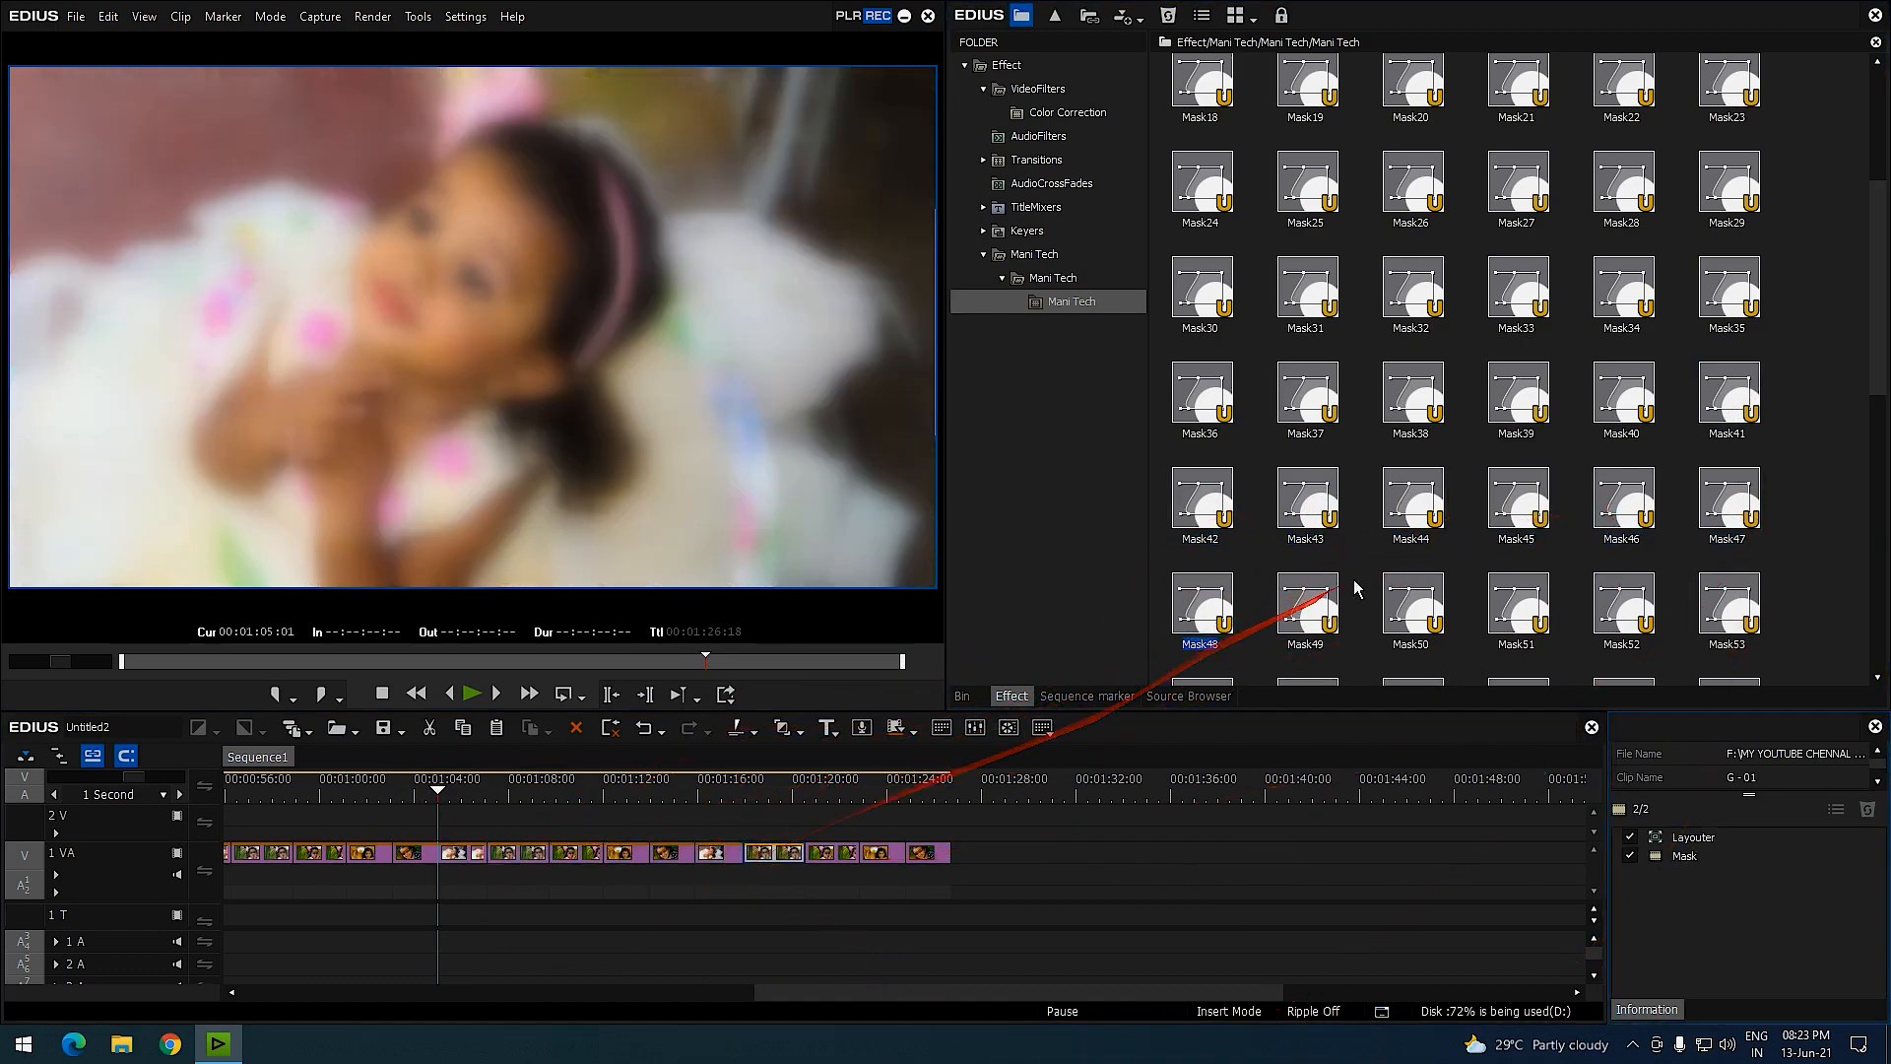
Apply the Mask49 and Mask50 presets to the next two clips and delete the unmasked last clip.
drag(1308, 605, 832, 854)
drag(1413, 605, 881, 854)
click(914, 855)
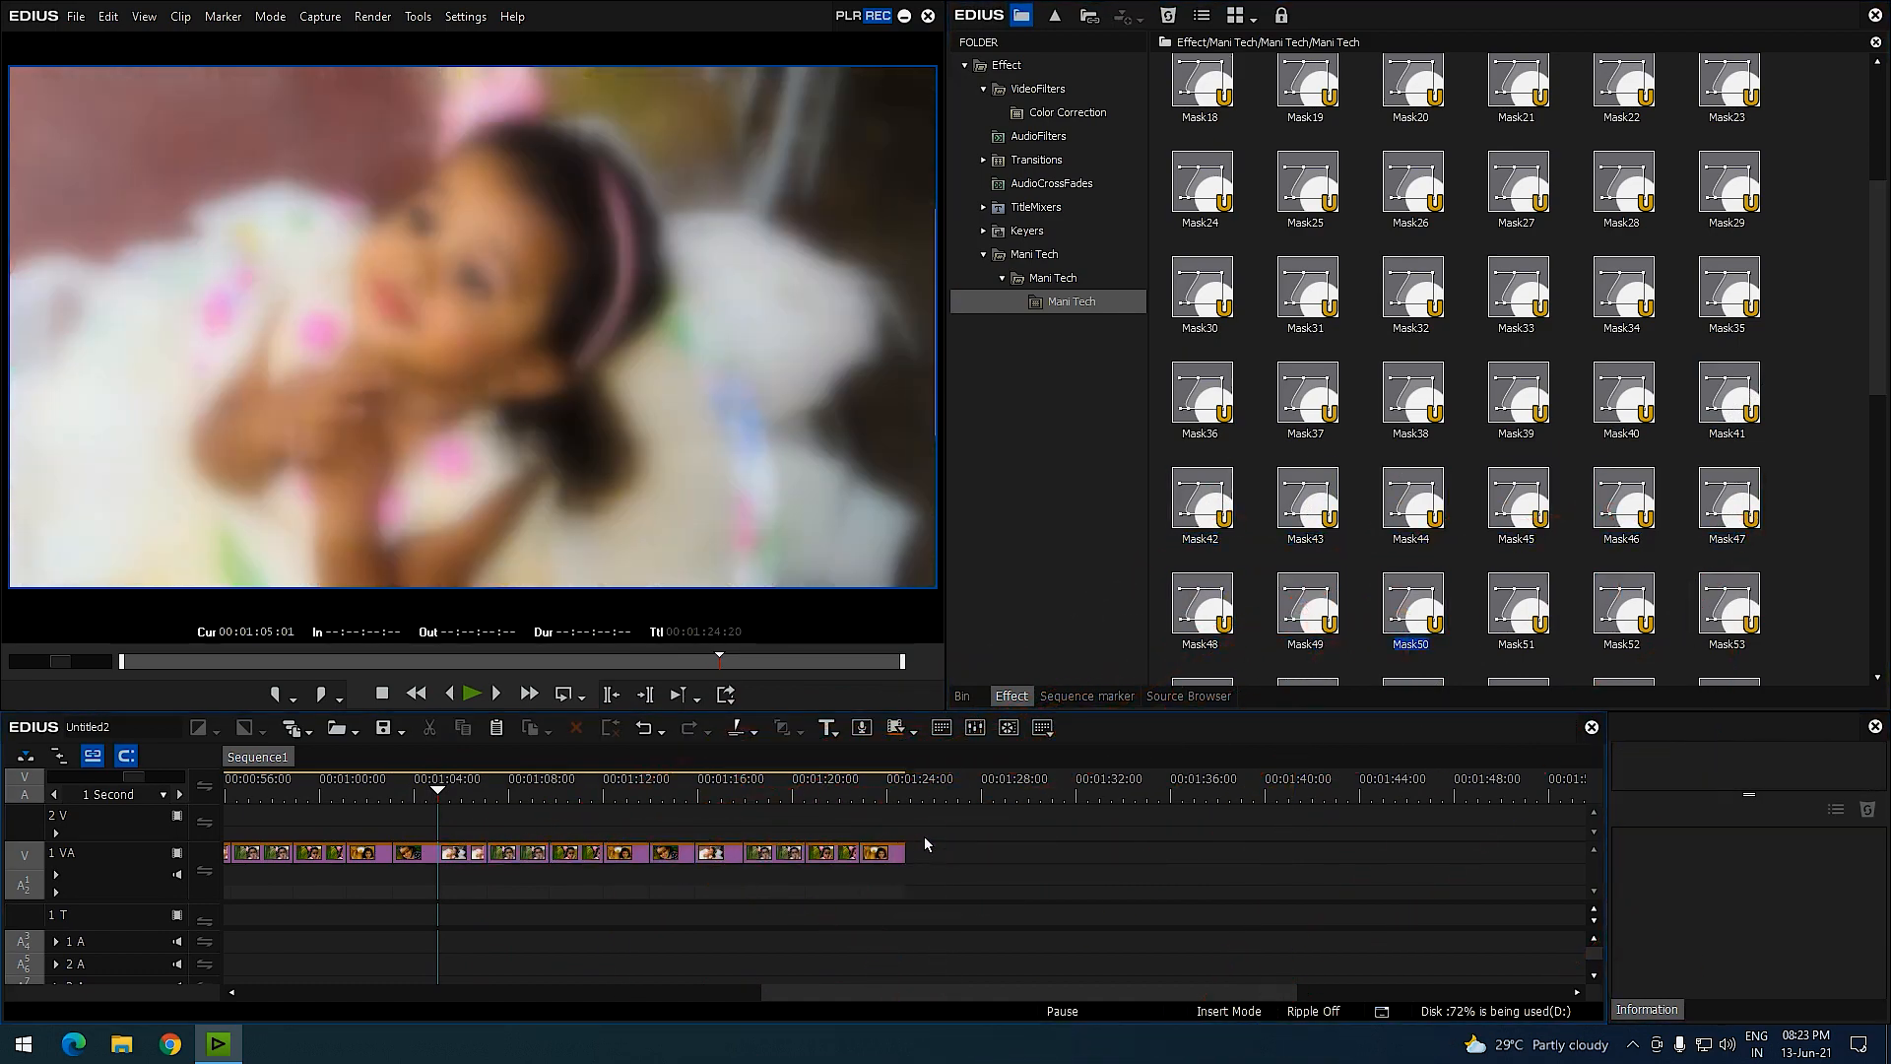
Fit the whole sequence in the timeline and play it from the start to preview the applied masks.
key(ctrl+0)
key(Home)
key(space)
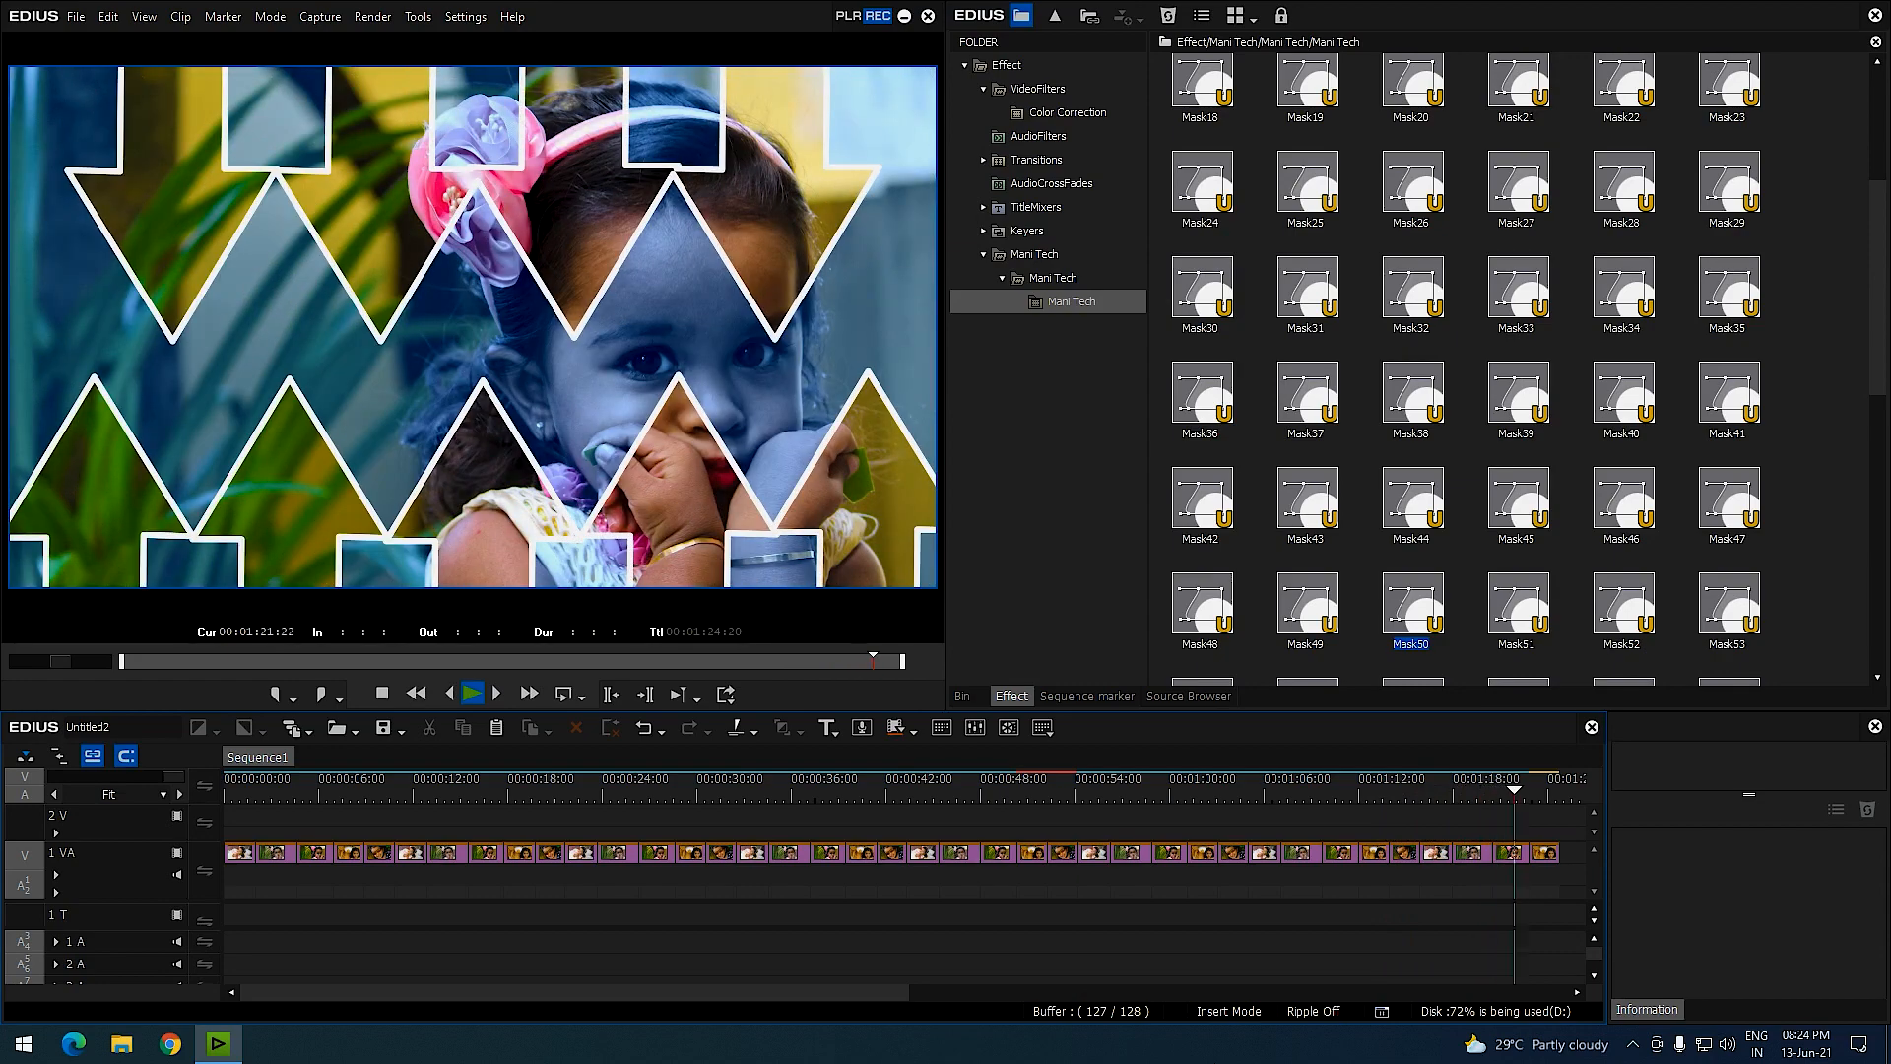
Delete the mask filters from all timeline clips and apply the Mask51 preset to the first clip.
click(108, 16)
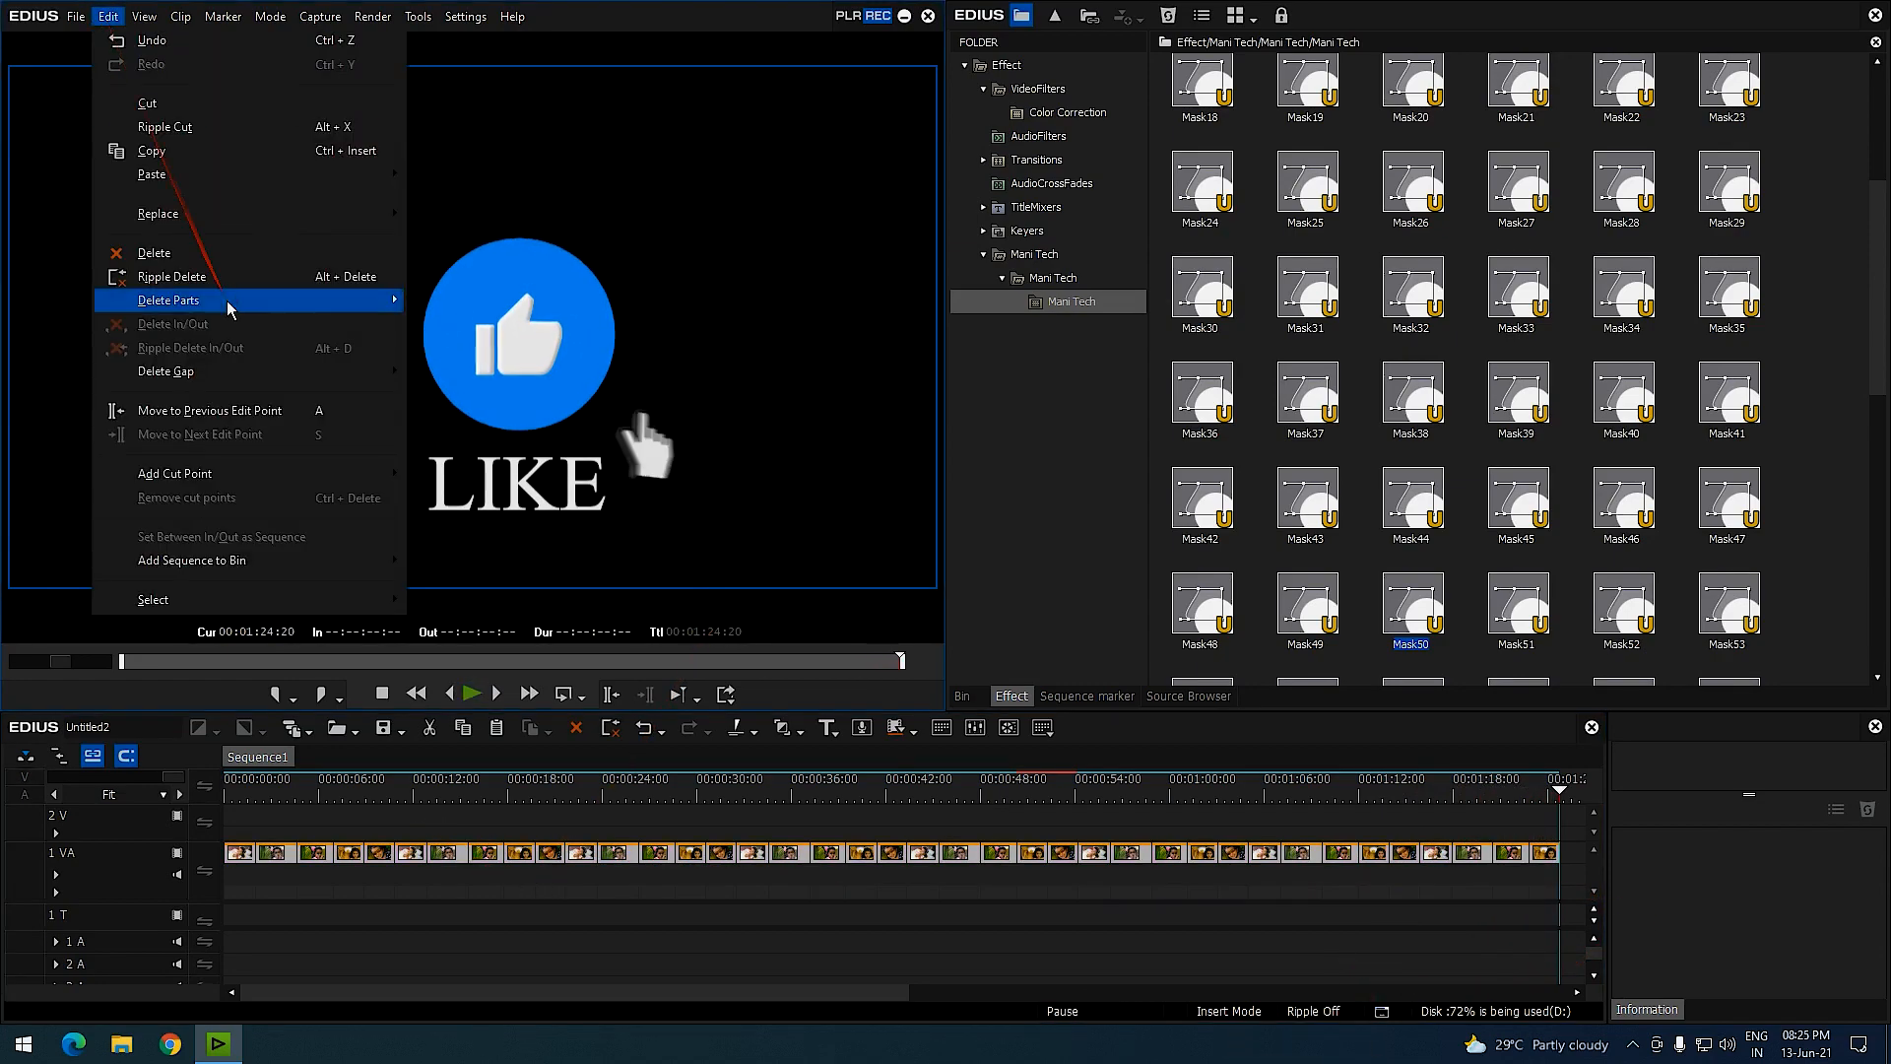
click(742, 497)
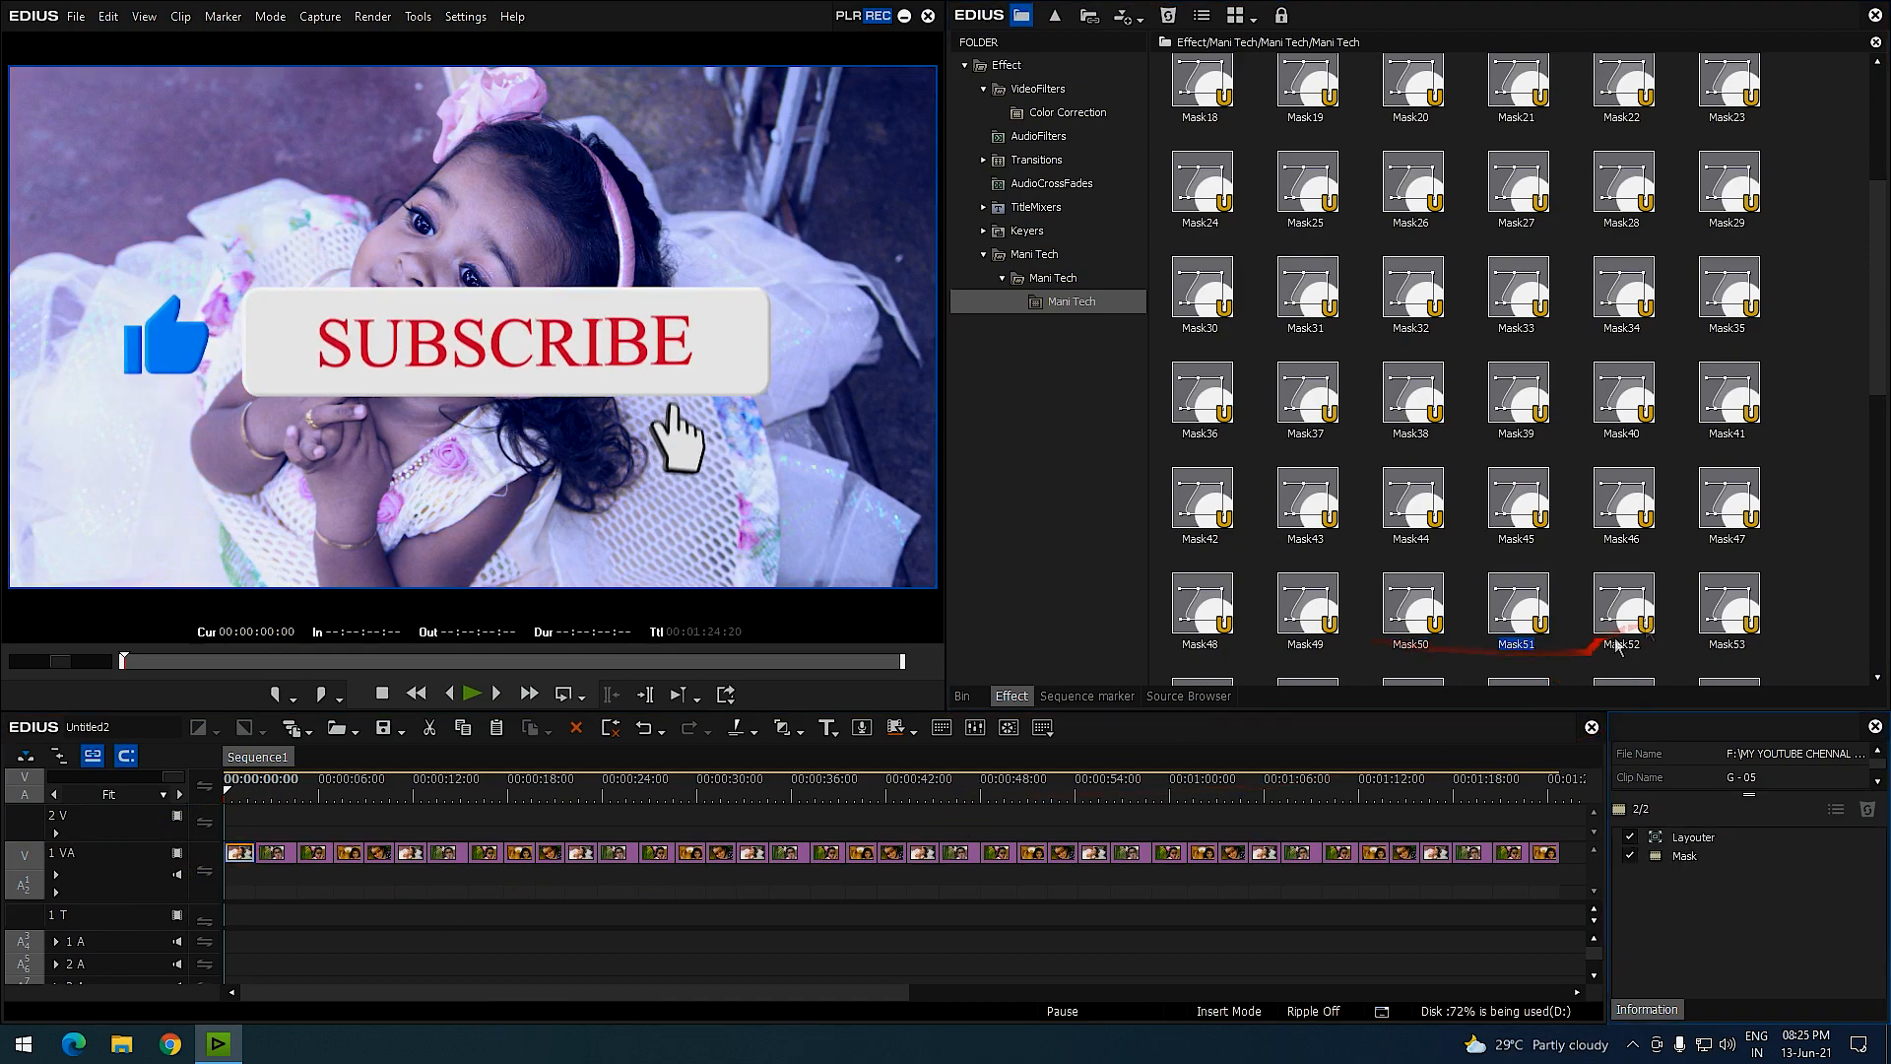
Apply the Mask52 to Mask60 presets, one per clip, to successive clips starting from the second.
scroll(1616, 647, down, 4)
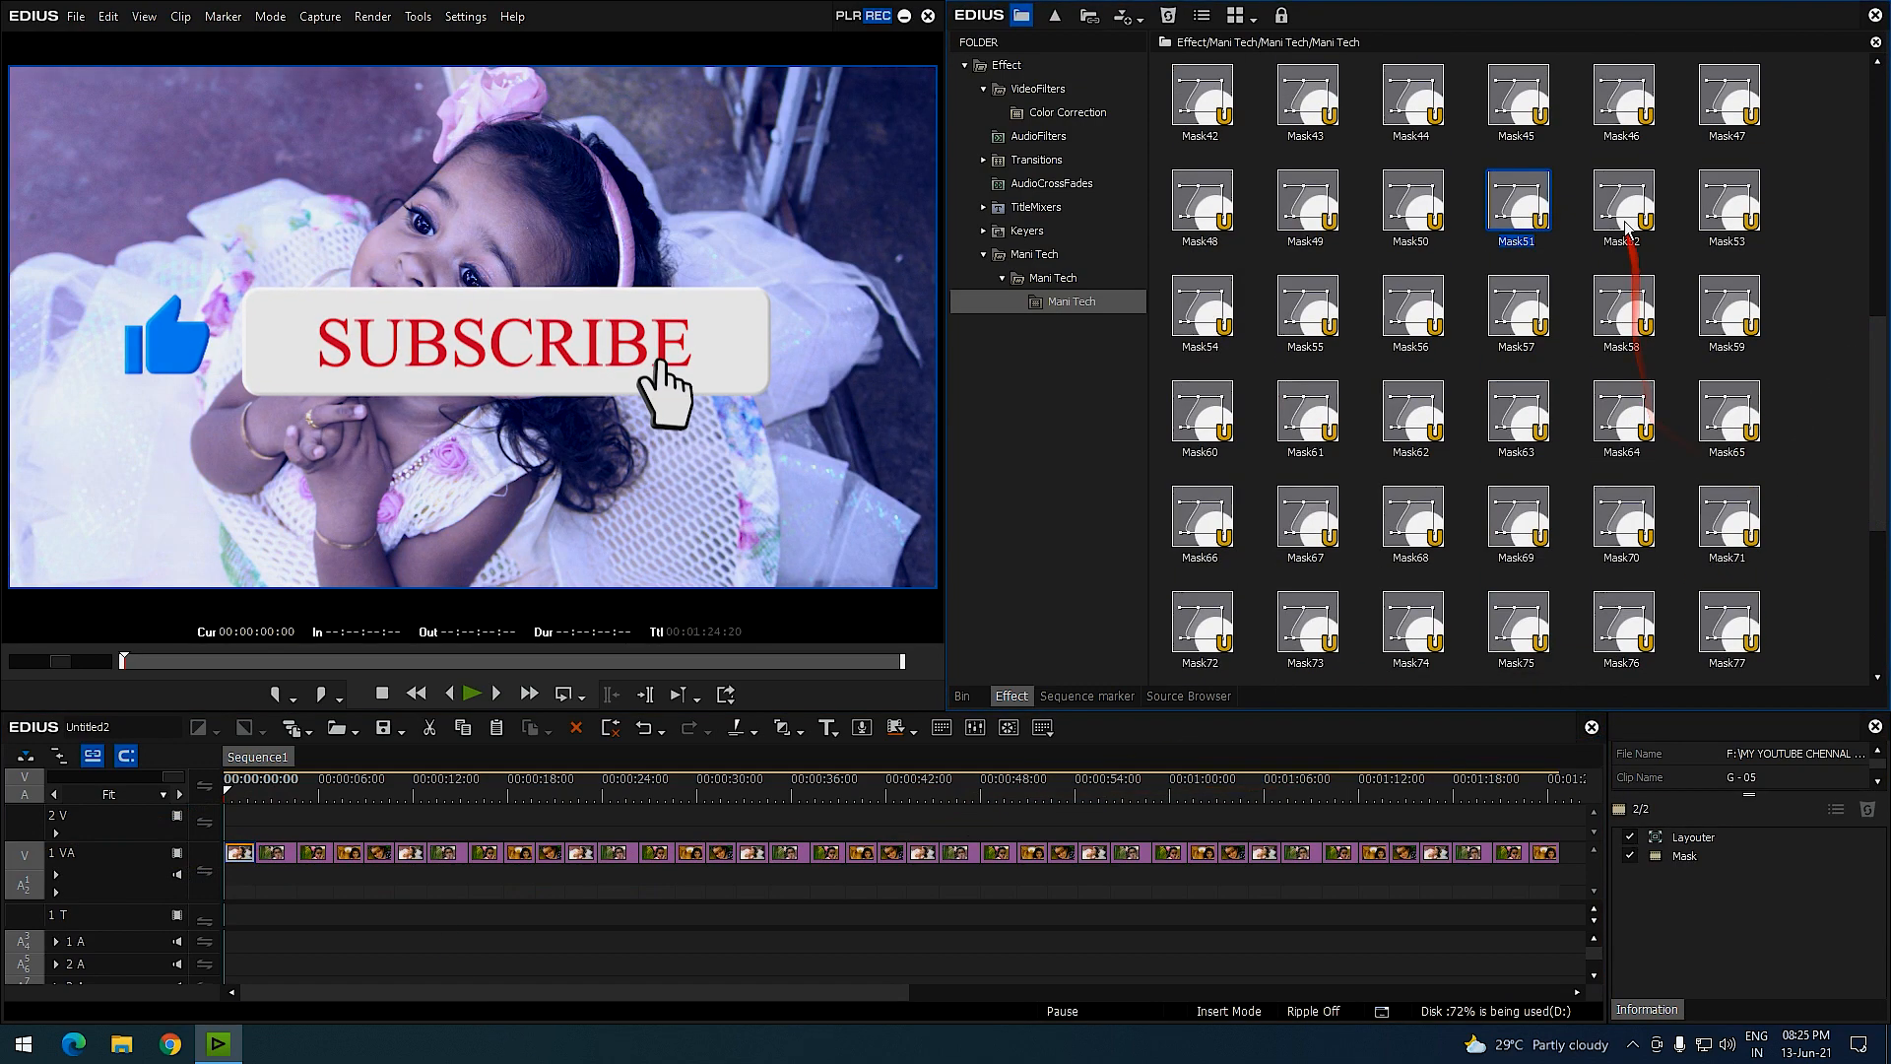
click(1729, 207)
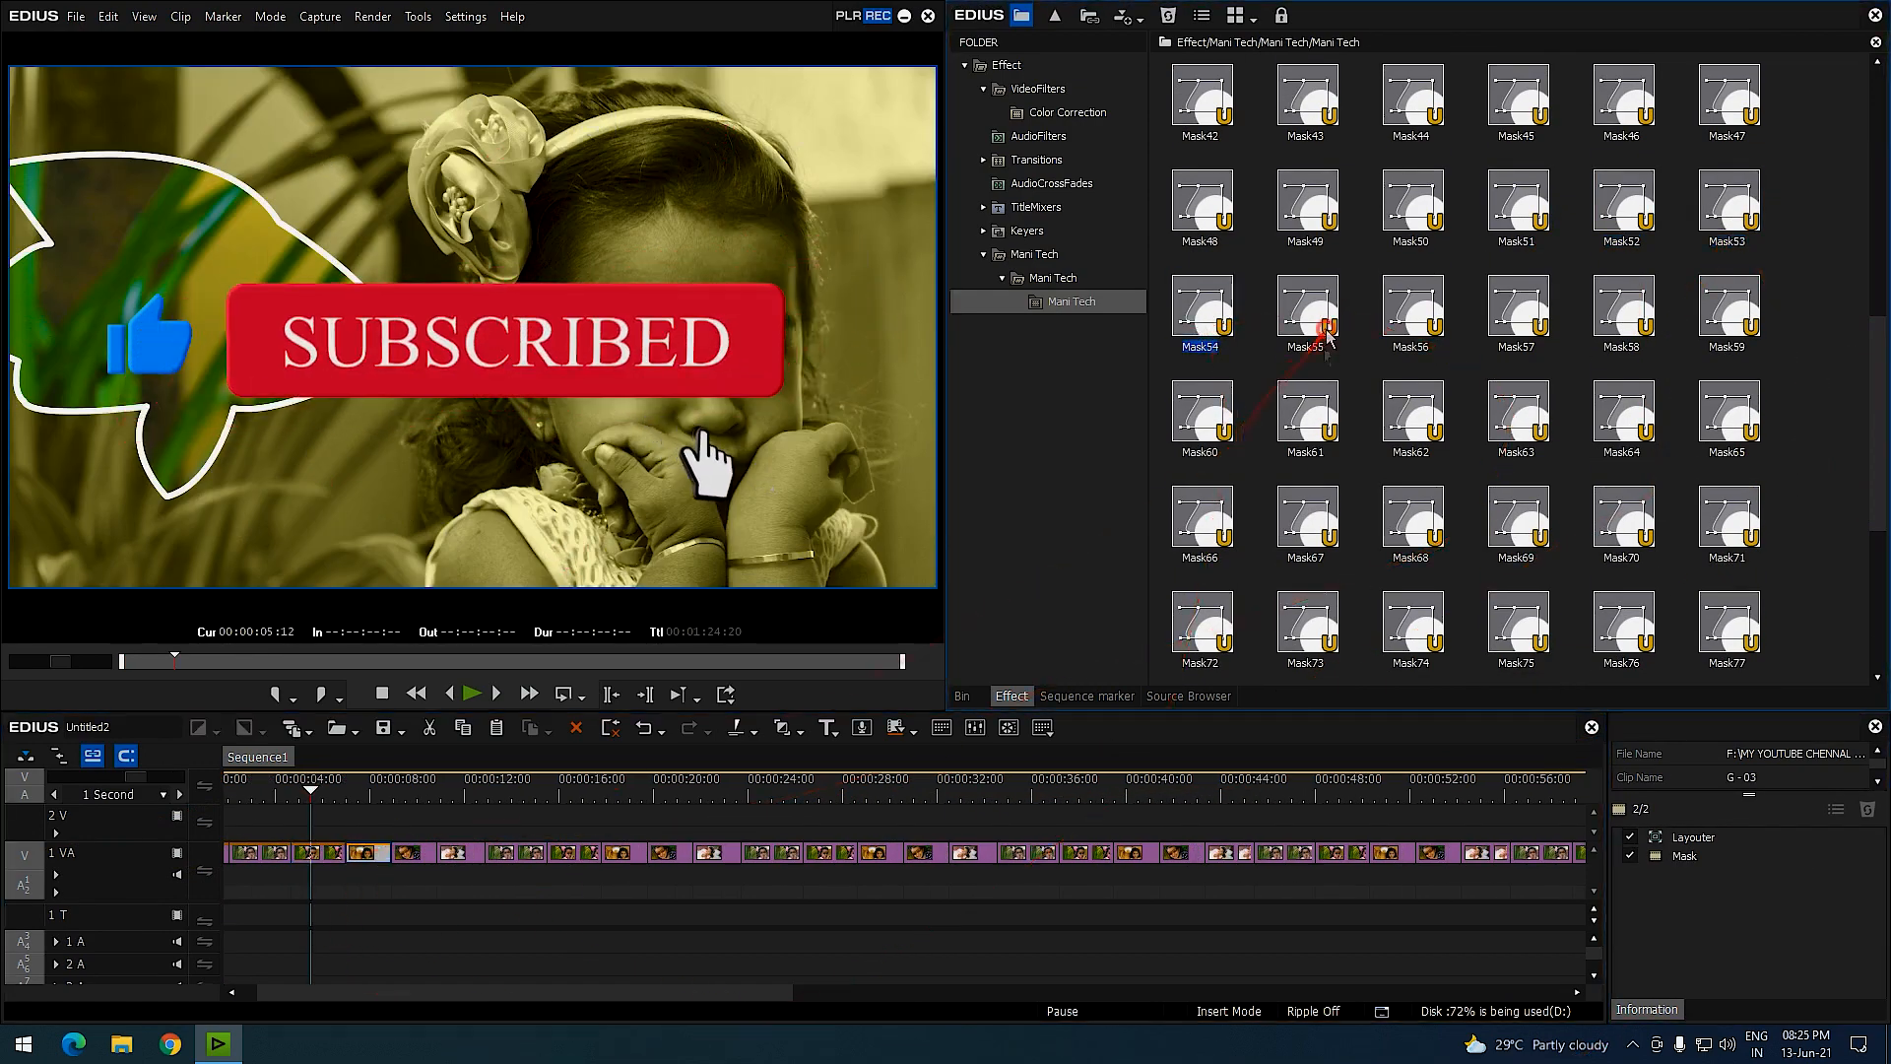
click(1623, 307)
drag(1256, 1060, 574, 854)
drag(1729, 310, 626, 854)
drag(1202, 414, 672, 855)
Apply the Mask61 to Mask70 presets, one per clip, to the next clips in the sequence.
drag(1308, 414, 717, 854)
drag(1414, 414, 771, 854)
drag(1519, 414, 826, 854)
drag(1624, 414, 879, 854)
drag(1729, 414, 922, 854)
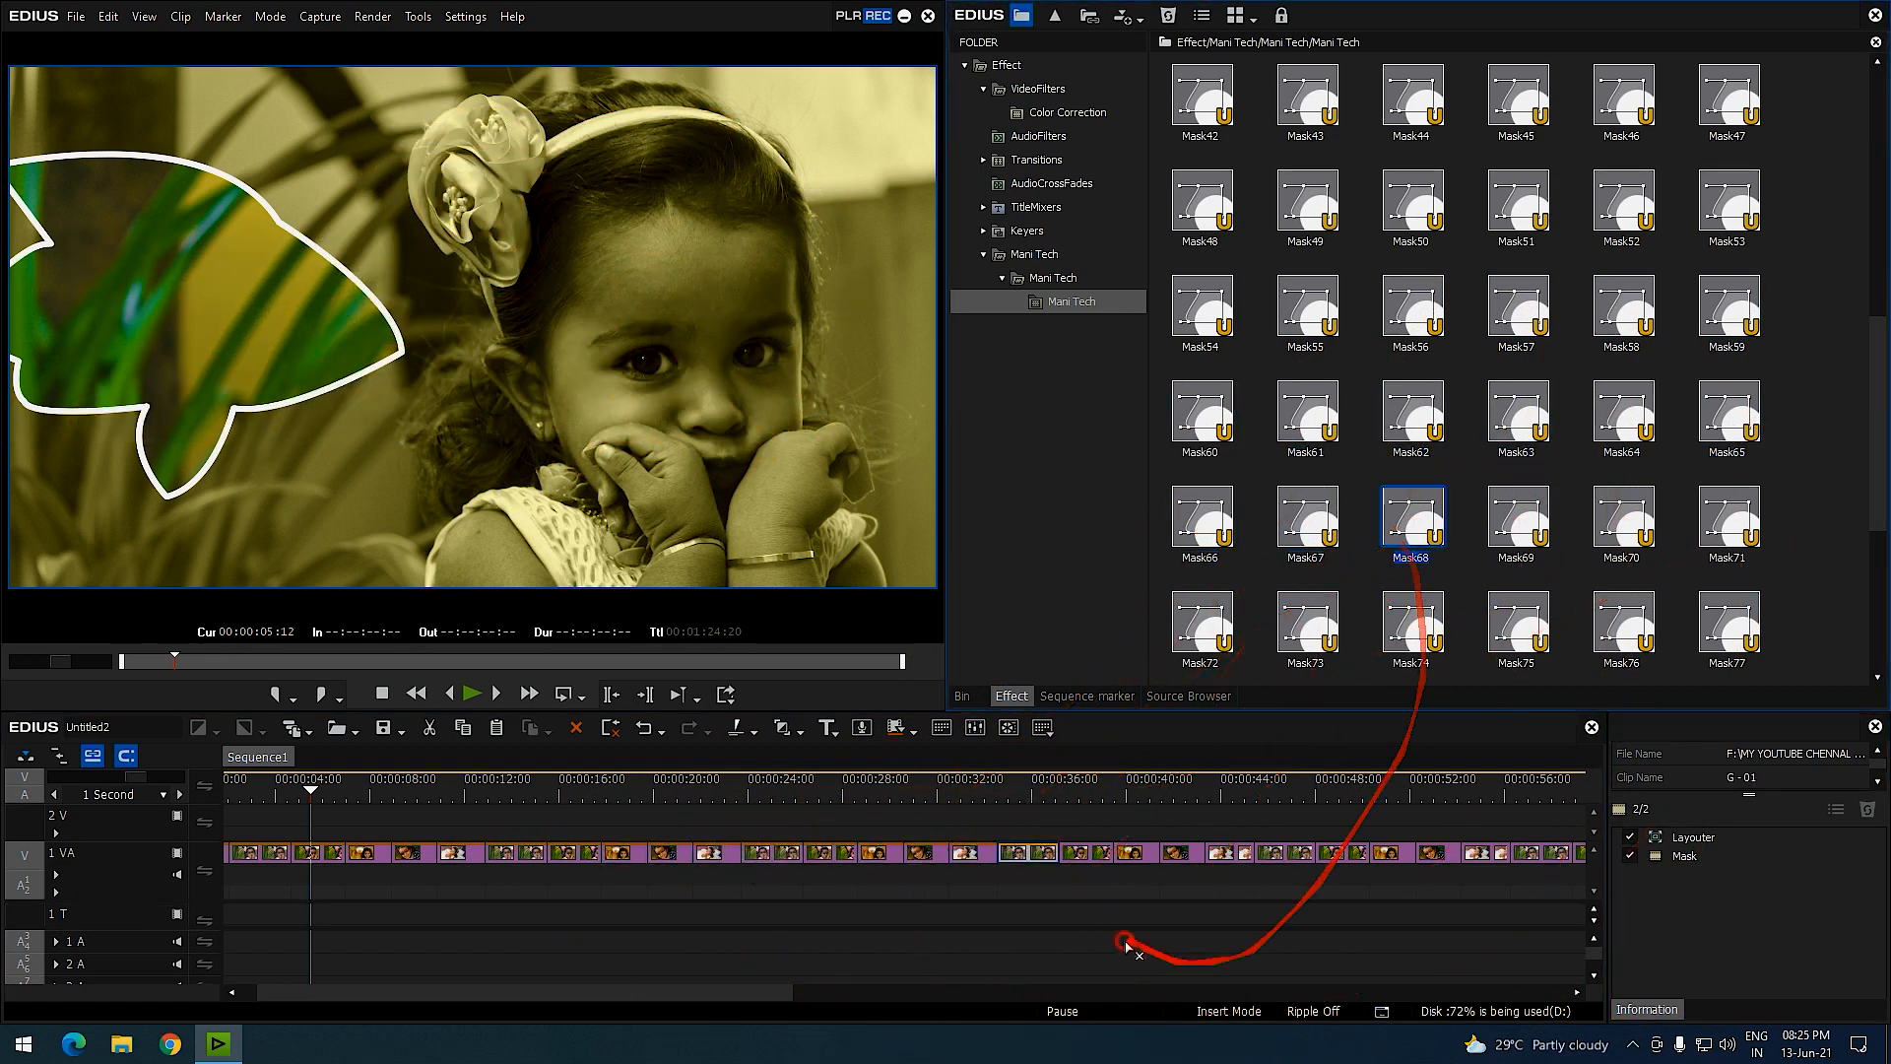
drag(1624, 517, 1222, 856)
Apply the Mask71 to Mask89 presets, one per clip, to the remaining clips up to the sequence's end.
scroll(1253, 366, down, 3)
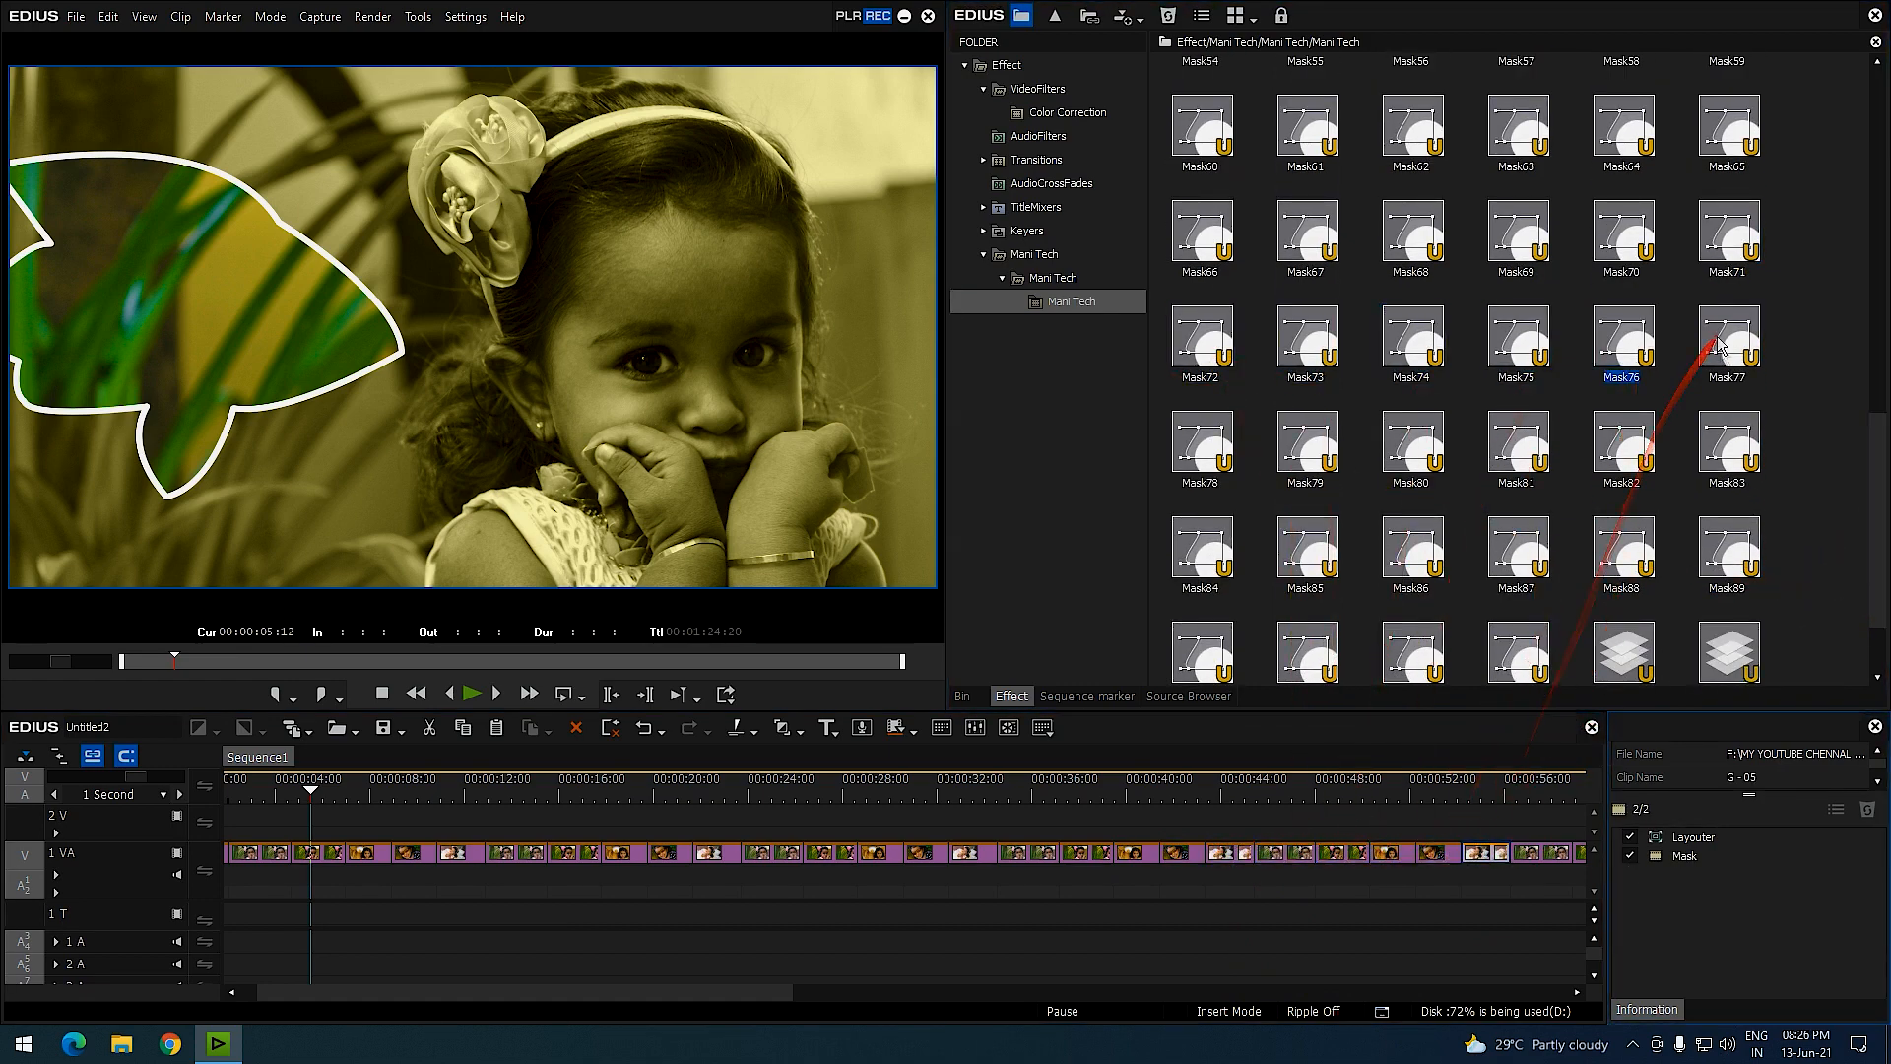
drag(769, 992, 1091, 992)
click(730, 785)
drag(1202, 443, 790, 851)
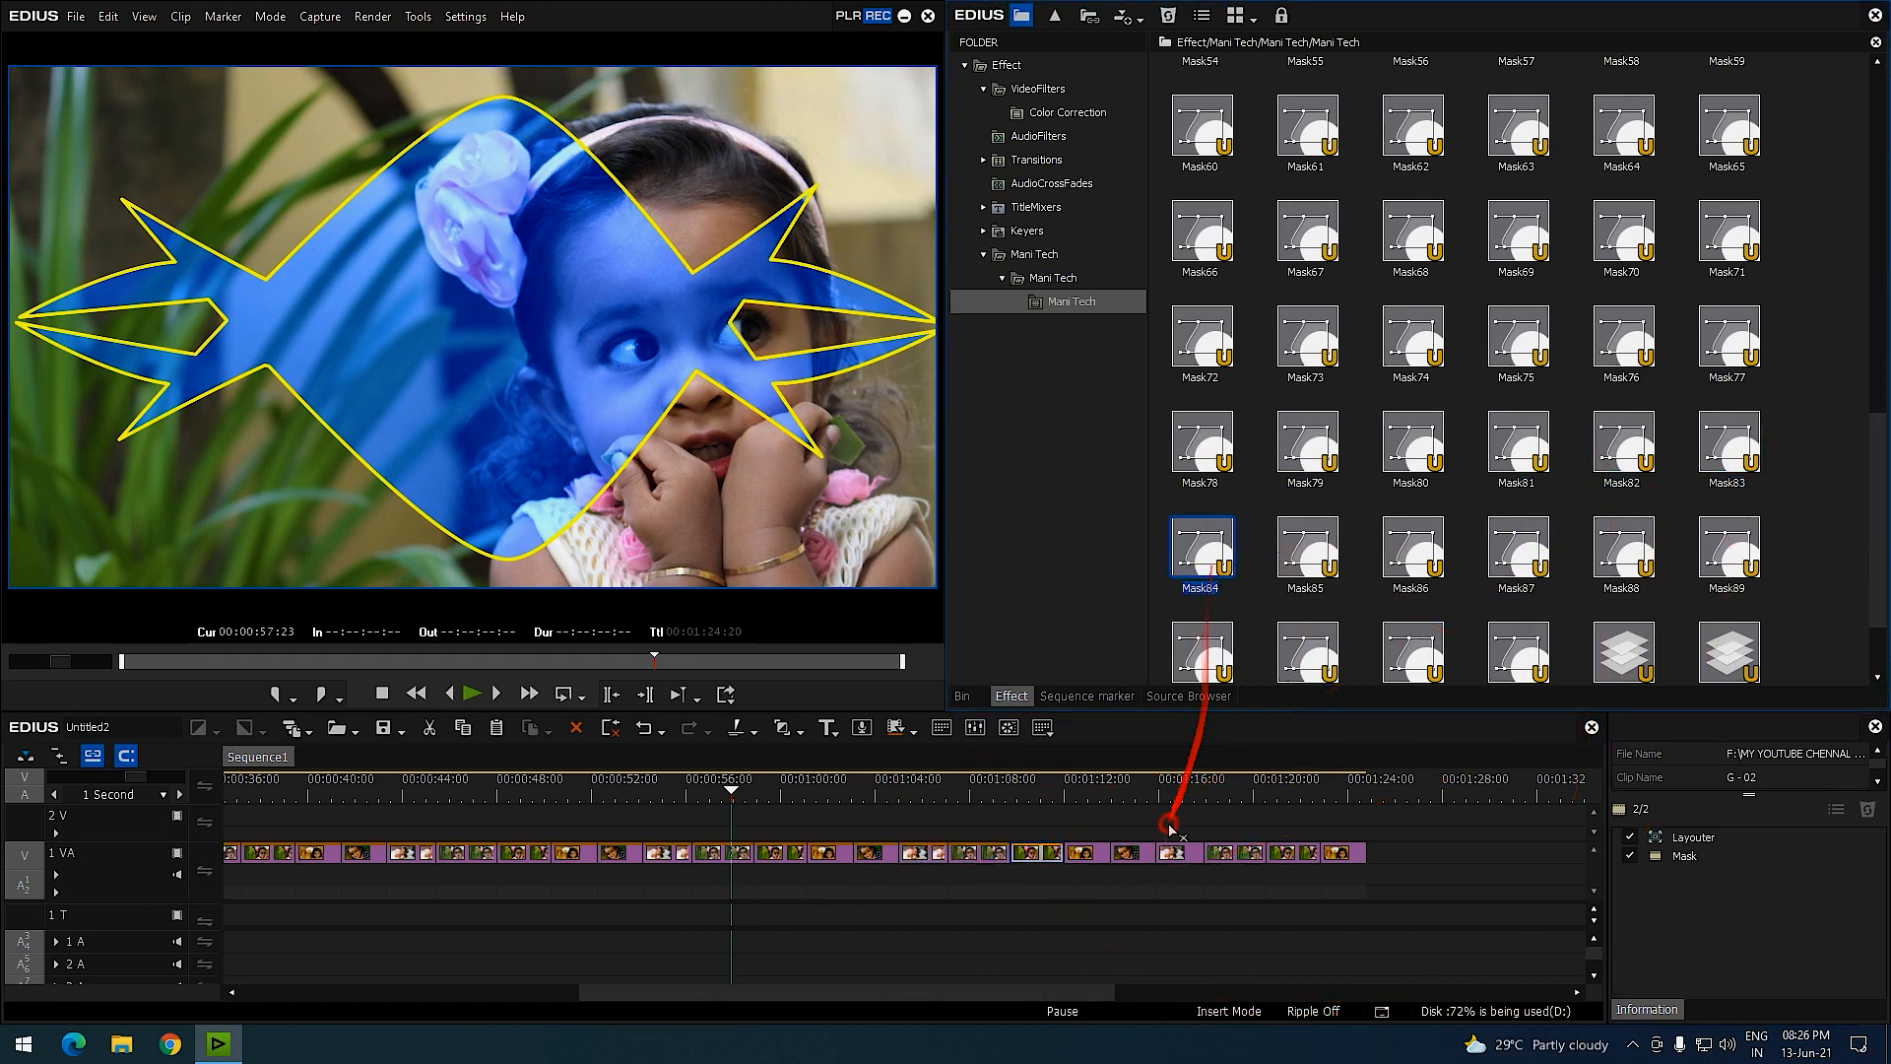
drag(1518, 546, 1251, 845)
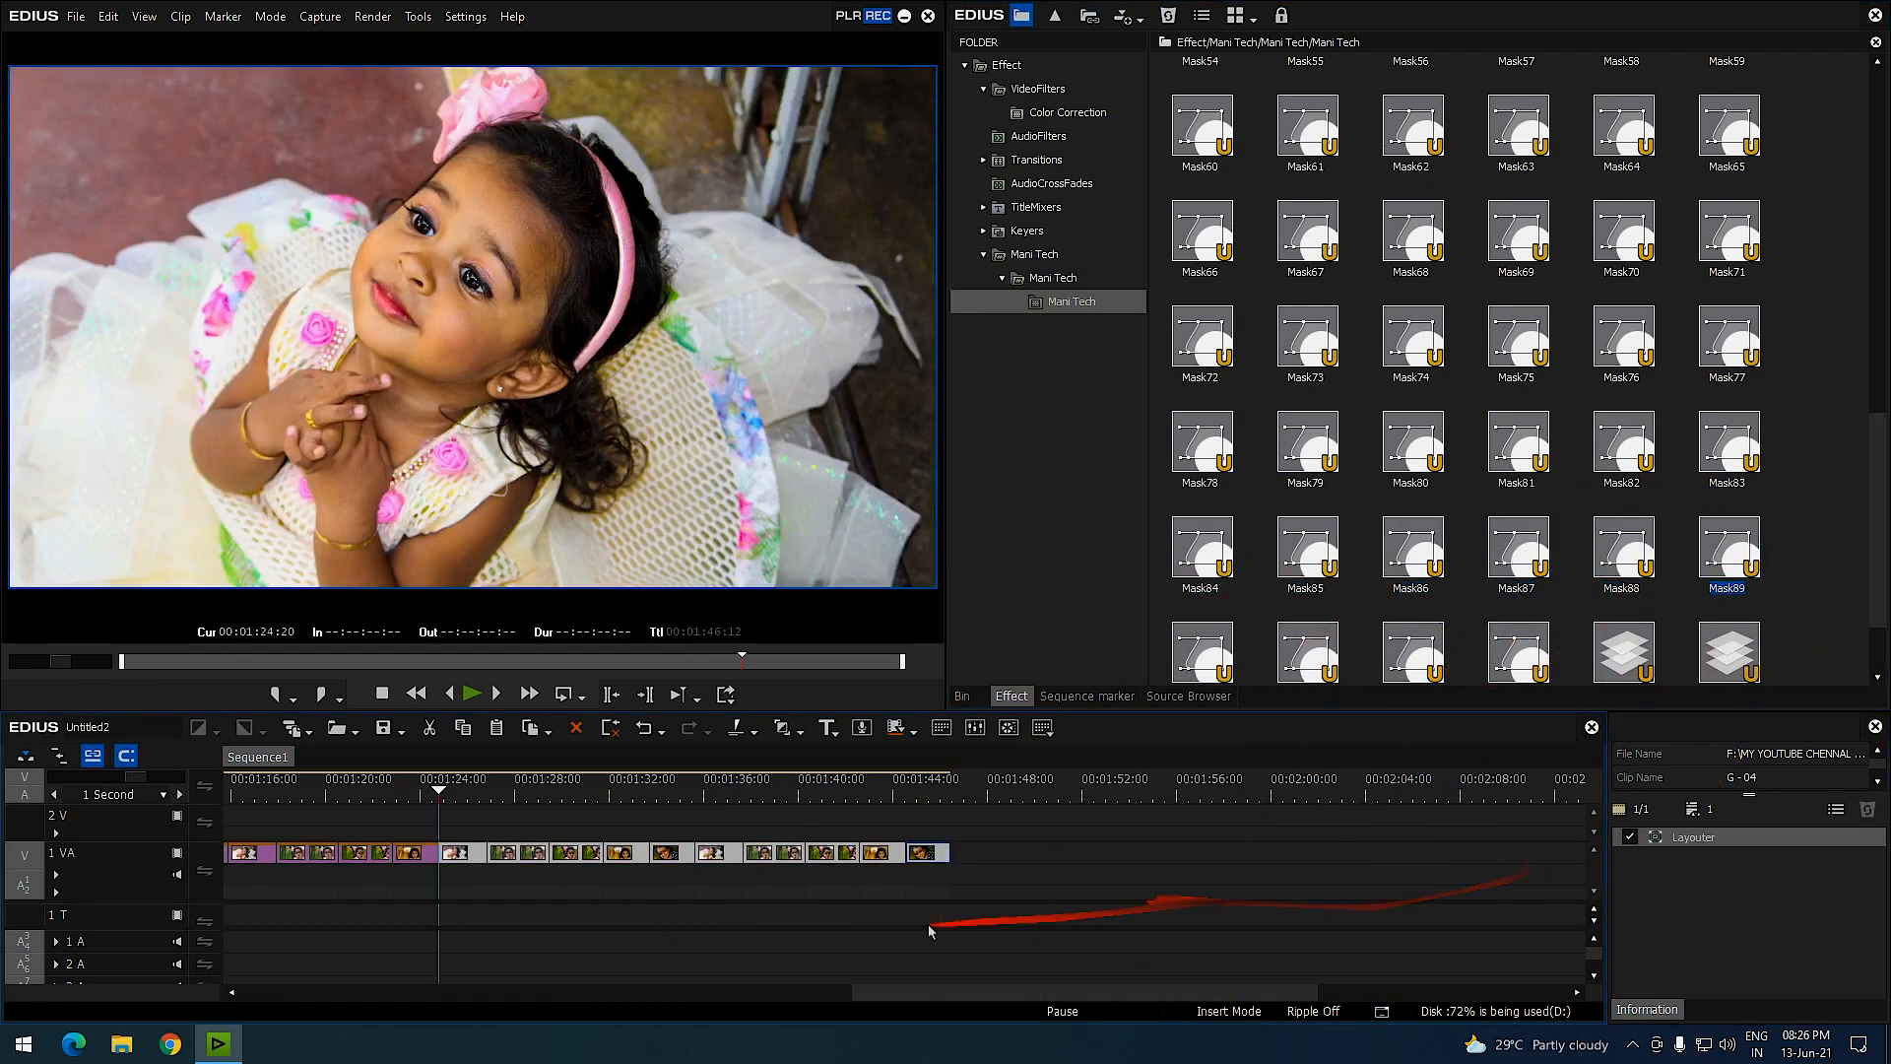
Apply the Mask90 to Mask93 presets and Combine Filters to Combine Filters6, one per clip, to the newly added clips.
scroll(1203, 552, down, 1)
click(1203, 537)
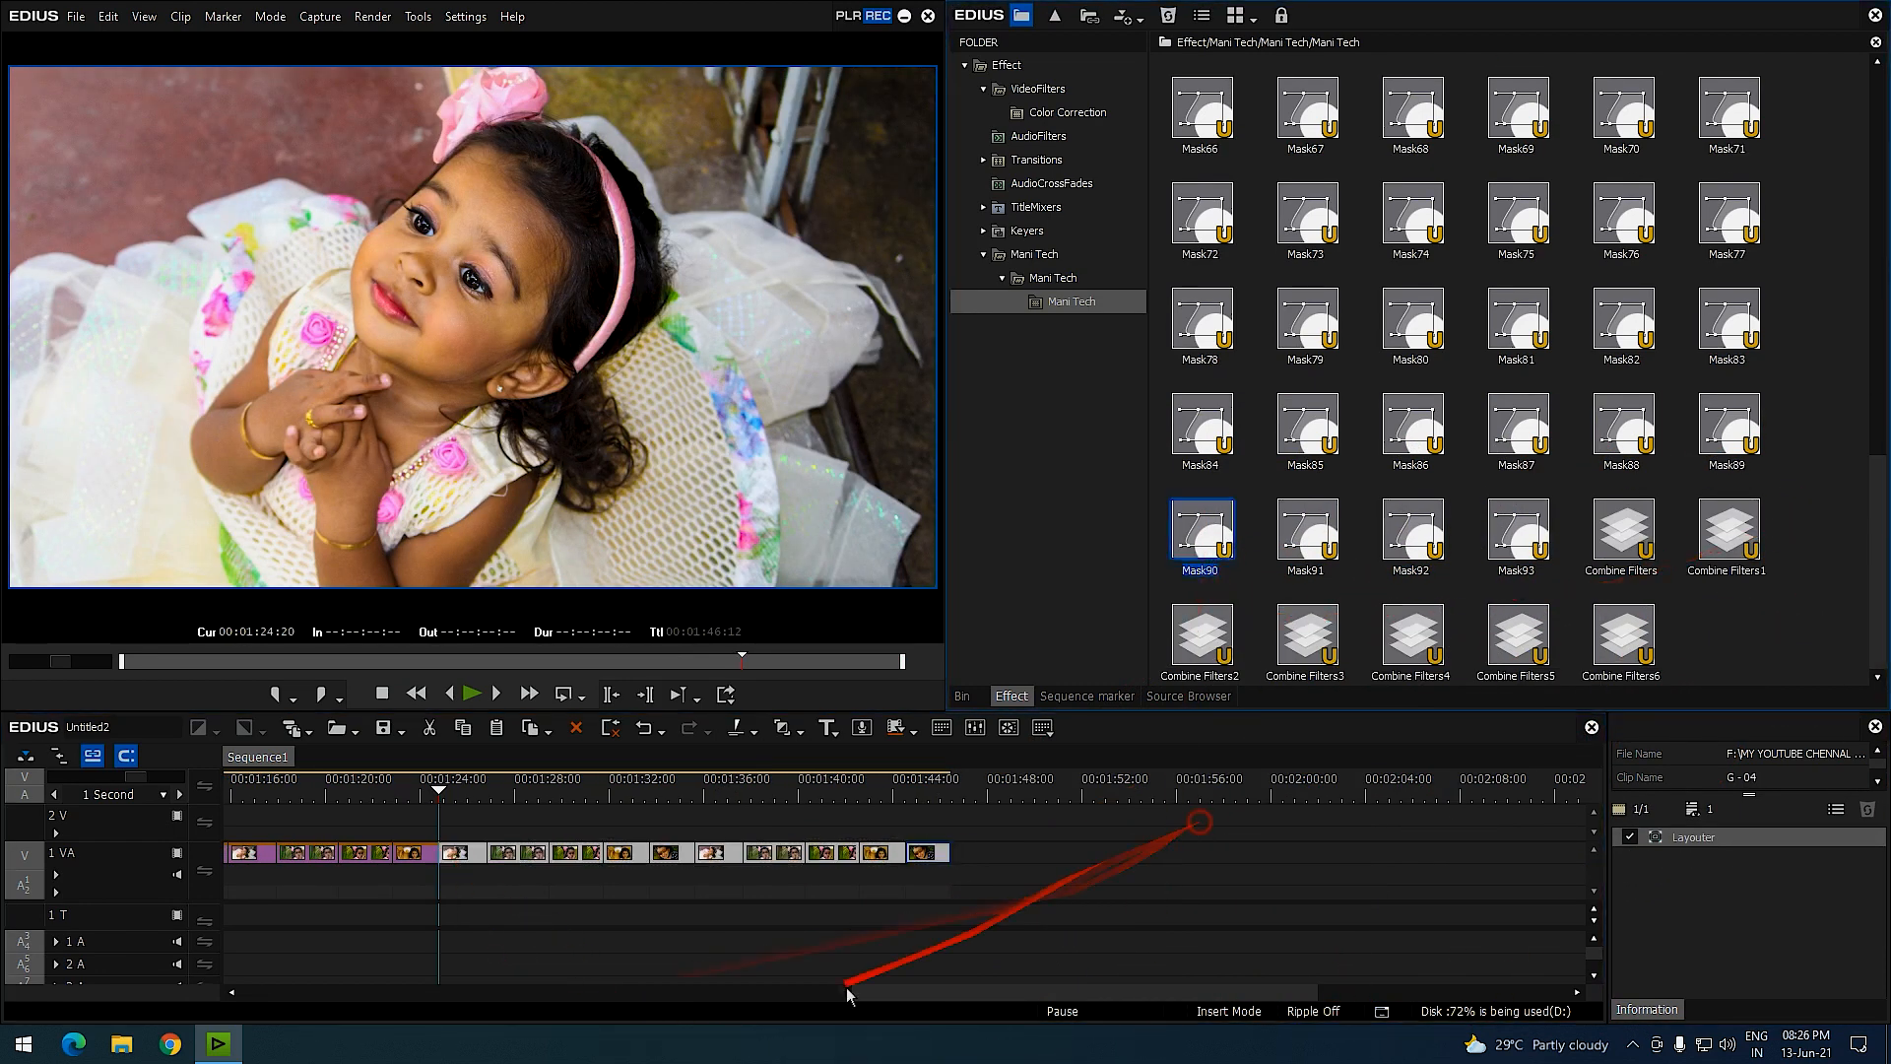
drag(1307, 532, 458, 853)
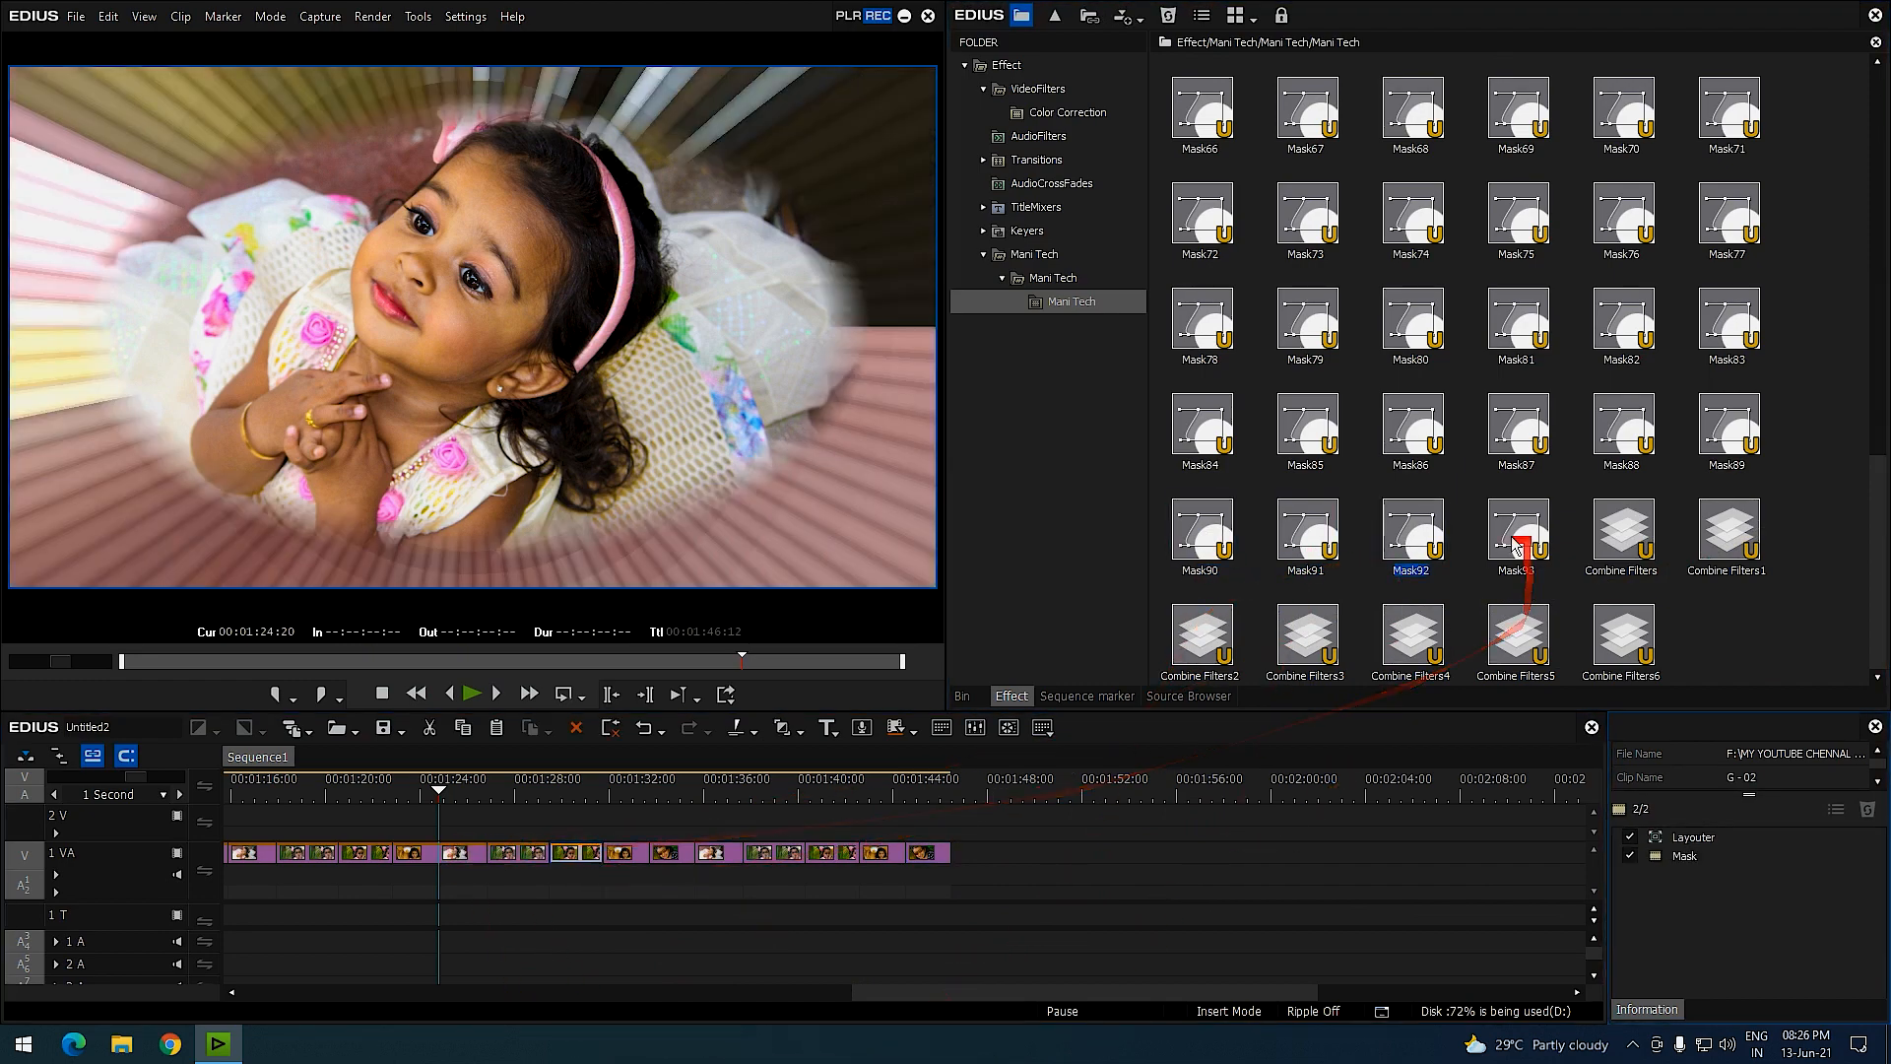
drag(1202, 636, 771, 855)
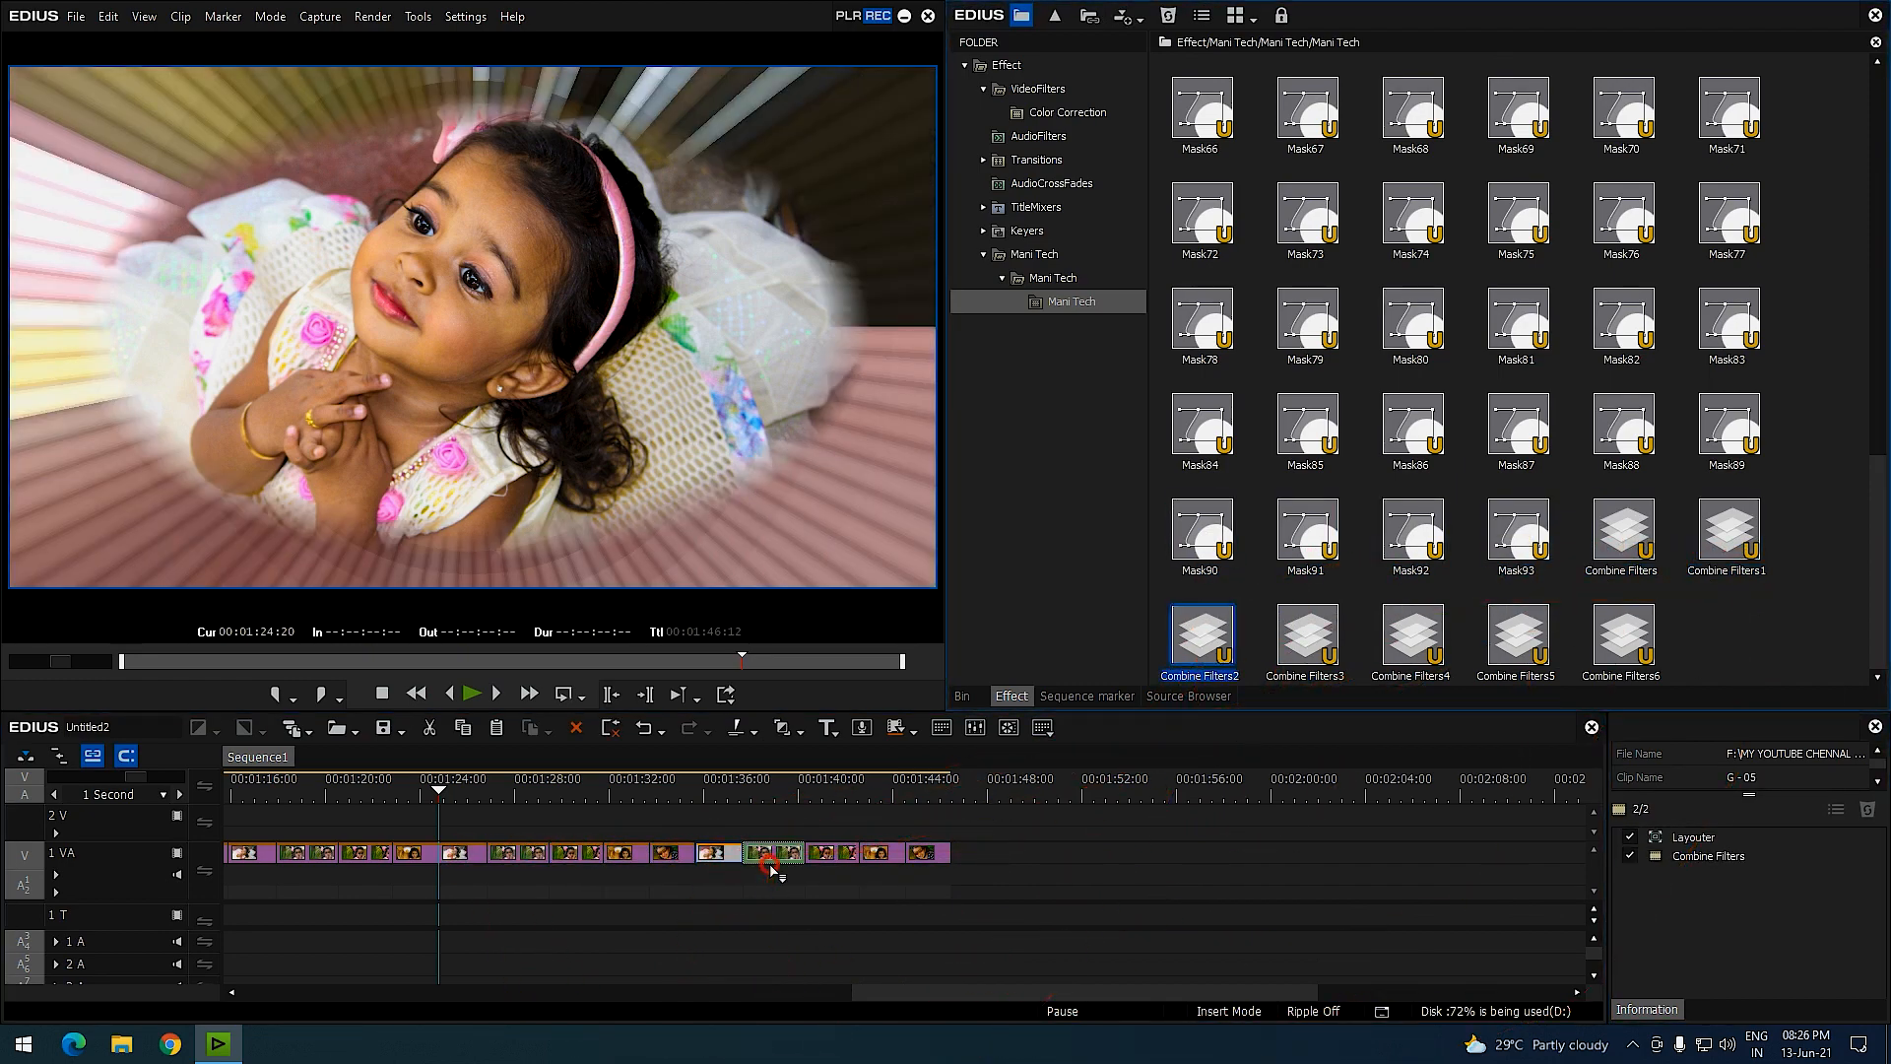
click(1518, 635)
key(End)
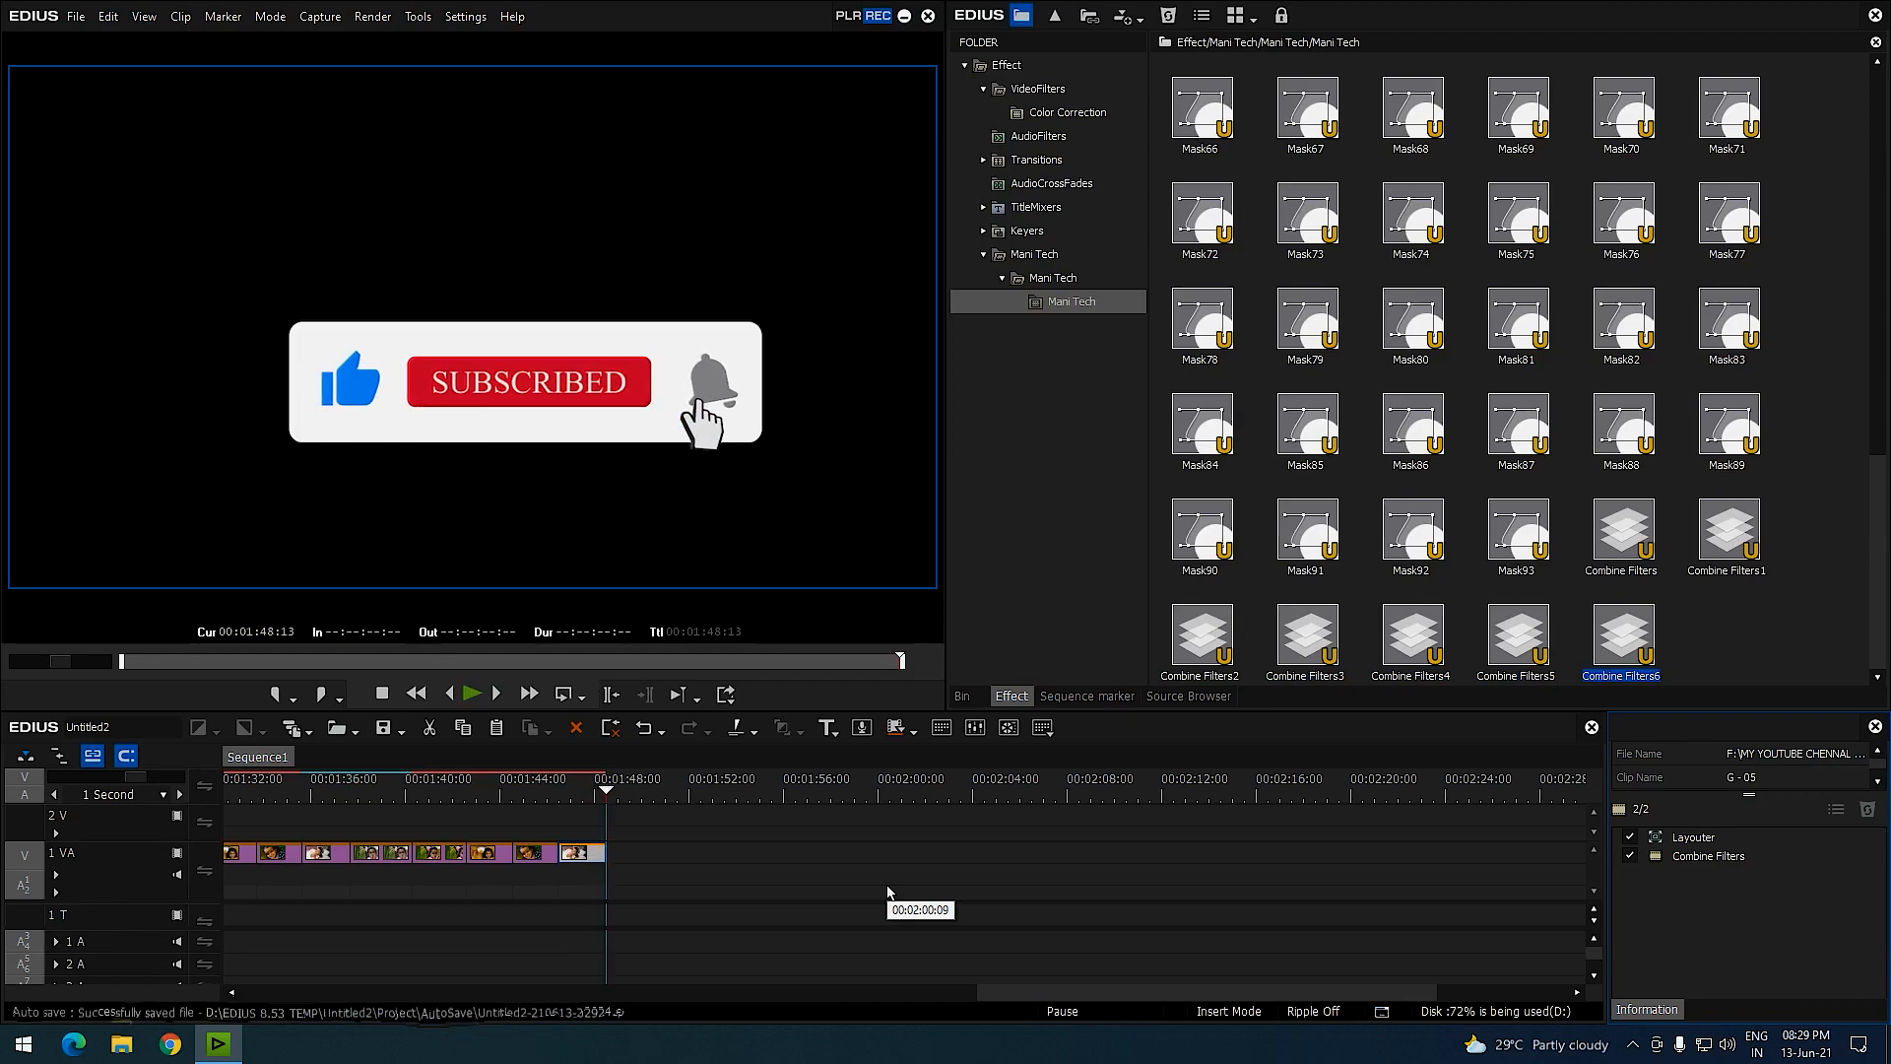
click(1631, 1045)
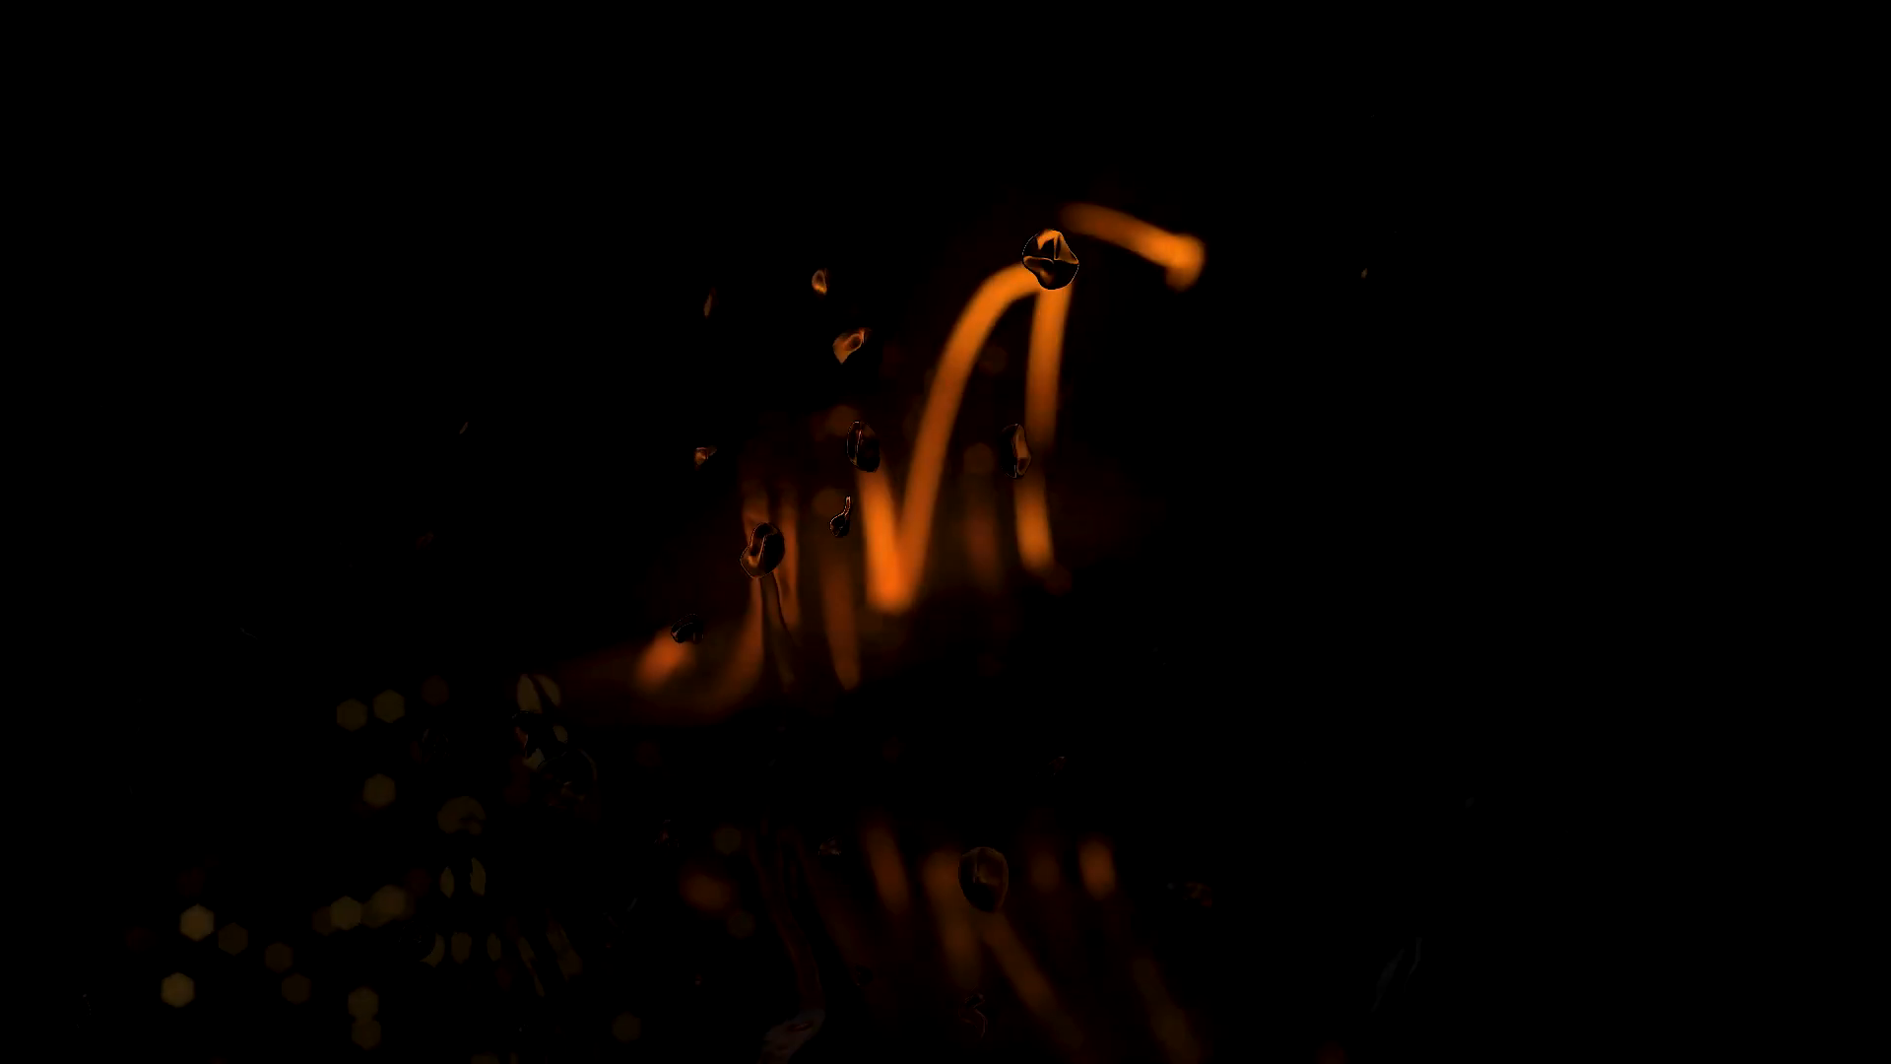